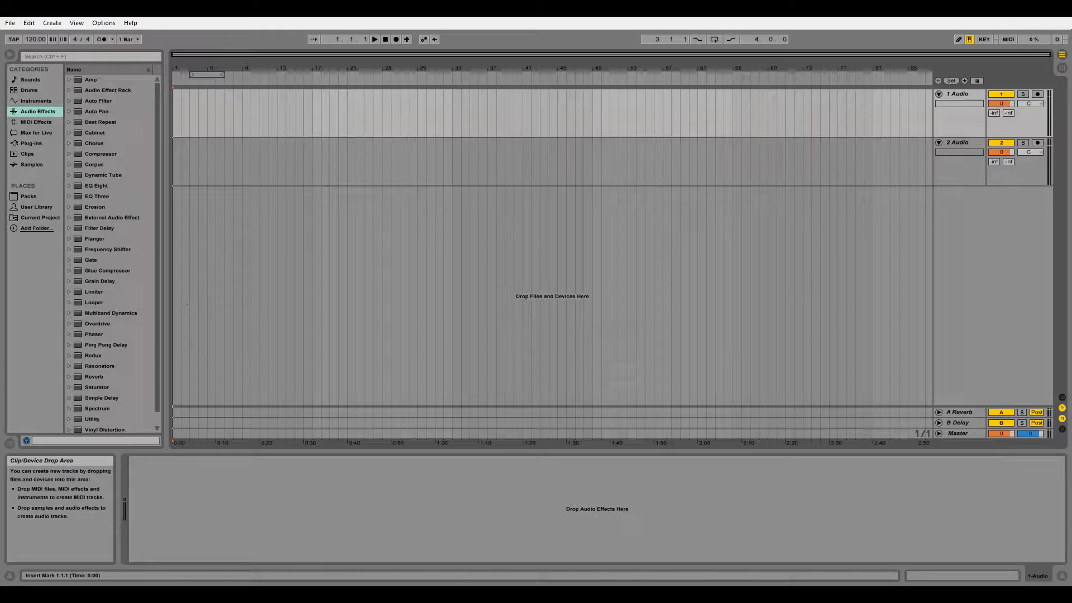
Place the A_Airbrushed_RAC_320 song at the start of the first audio track and play it.
{"action": "left_click_drag", "start_coordinate": [283, 114], "coordinate": [173, 115]}
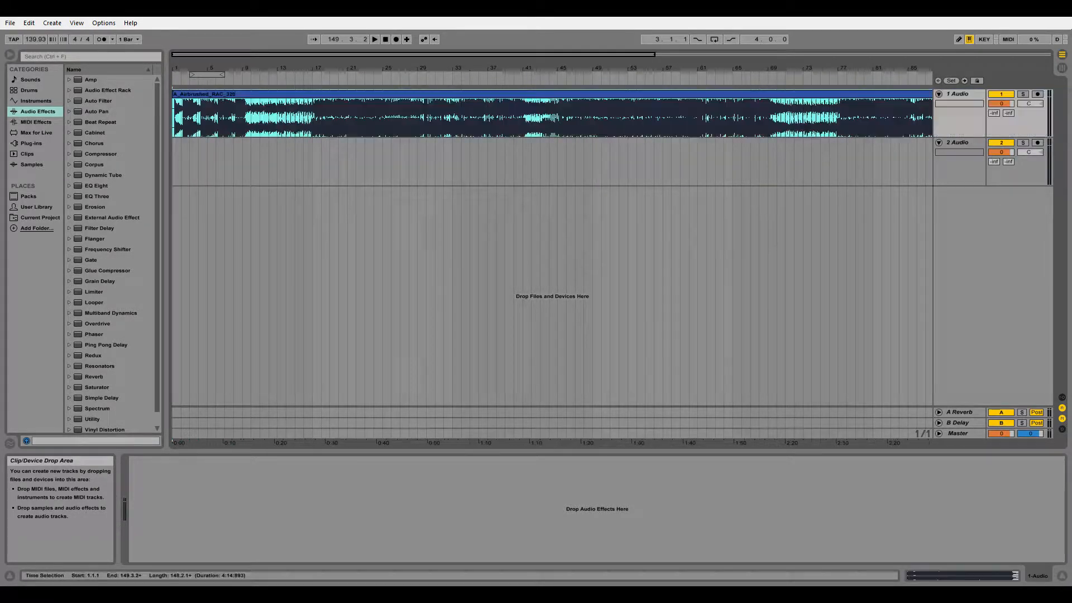
{"action": "left_click", "coordinate": [173, 143]}
{"action": "key", "text": "space"}
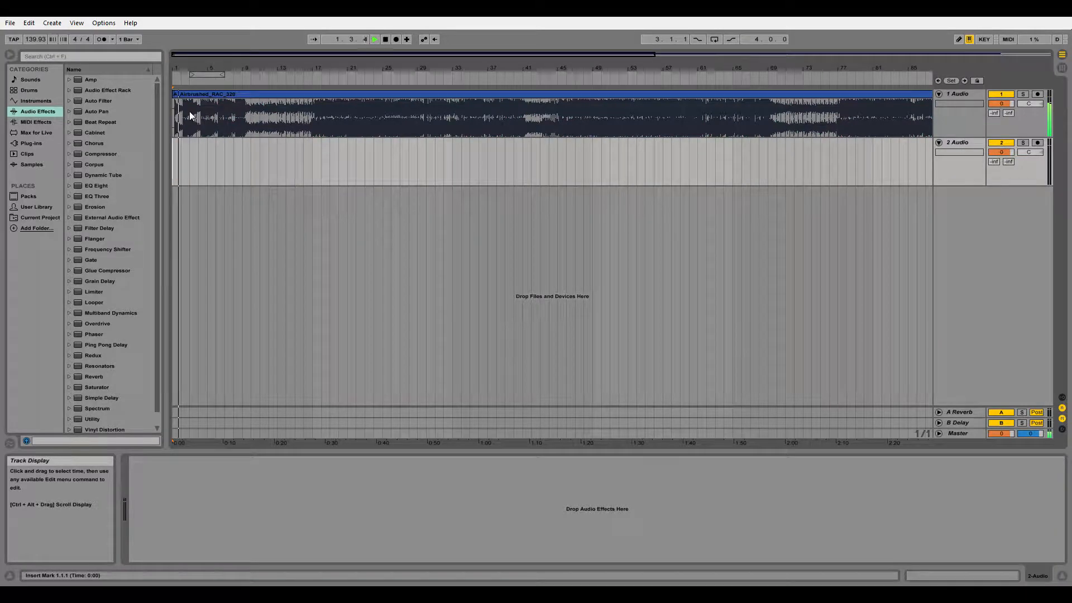
Lower the master volume to -5 dB and the first track's volume to -2 dB, and stop playback.
{"action": "left_click_drag", "start_coordinate": [192, 67], "coordinate": [192, 110]}
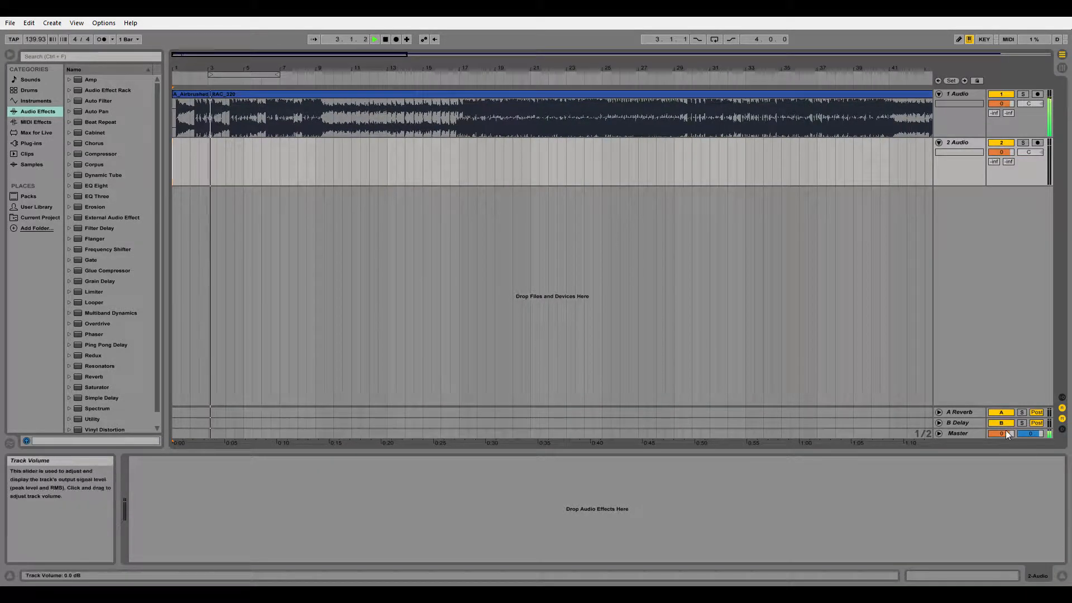
{"action": "left_click_drag", "start_coordinate": [1000, 433], "coordinate": [1001, 444]}
{"action": "key", "text": "space"}
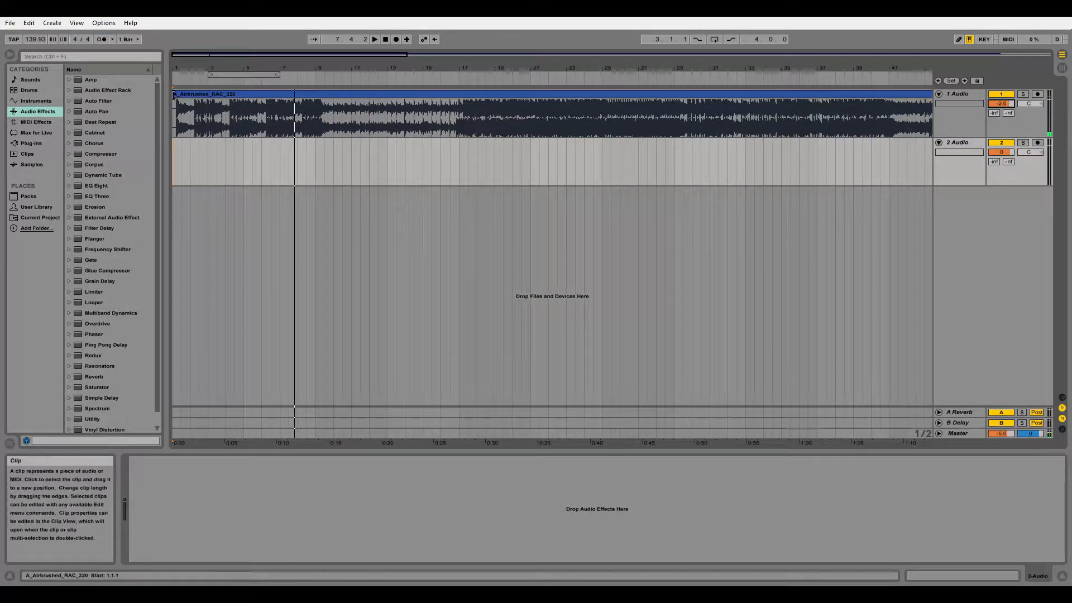
Play the Airbrushed clip from the start against the metronome to check its timing.
{"action": "left_click_drag", "start_coordinate": [190, 68], "coordinate": [186, 94]}
{"action": "left_click", "coordinate": [193, 103]}
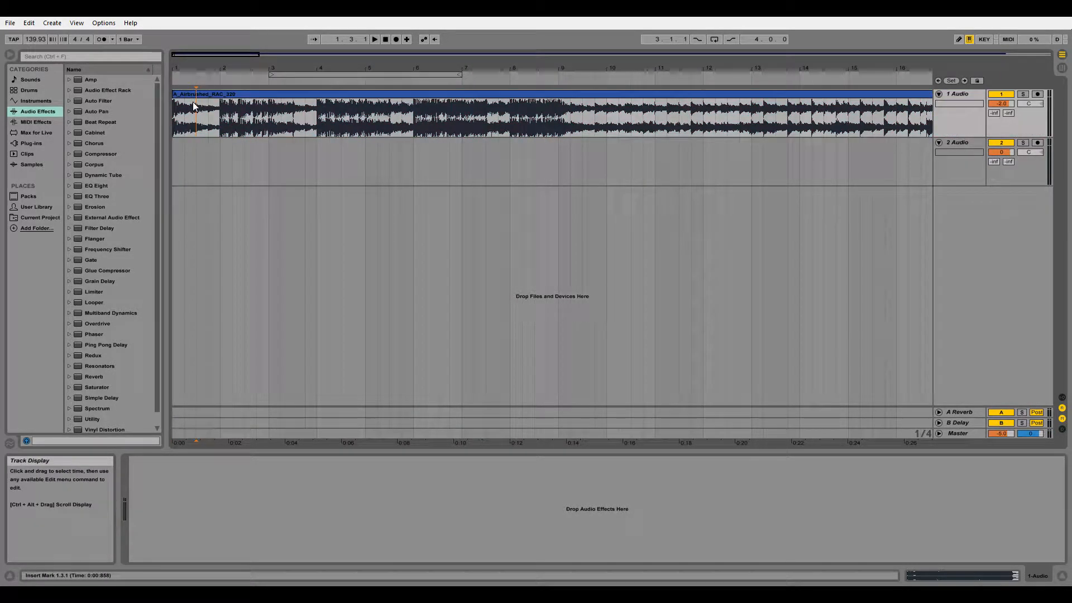
{"action": "key", "text": "space"}
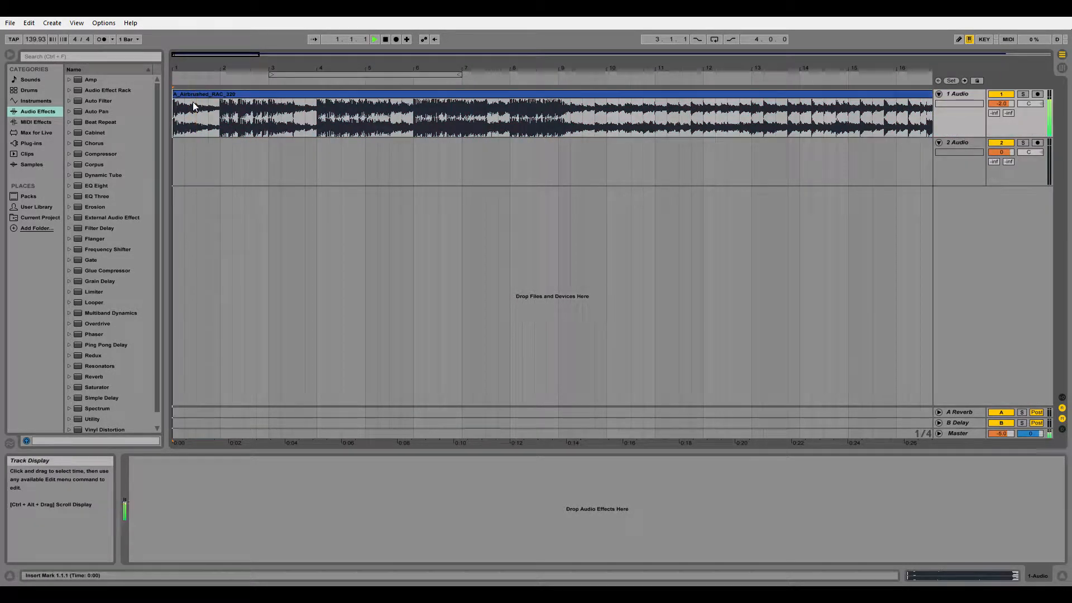
{"action": "left_click", "coordinate": [101, 39]}
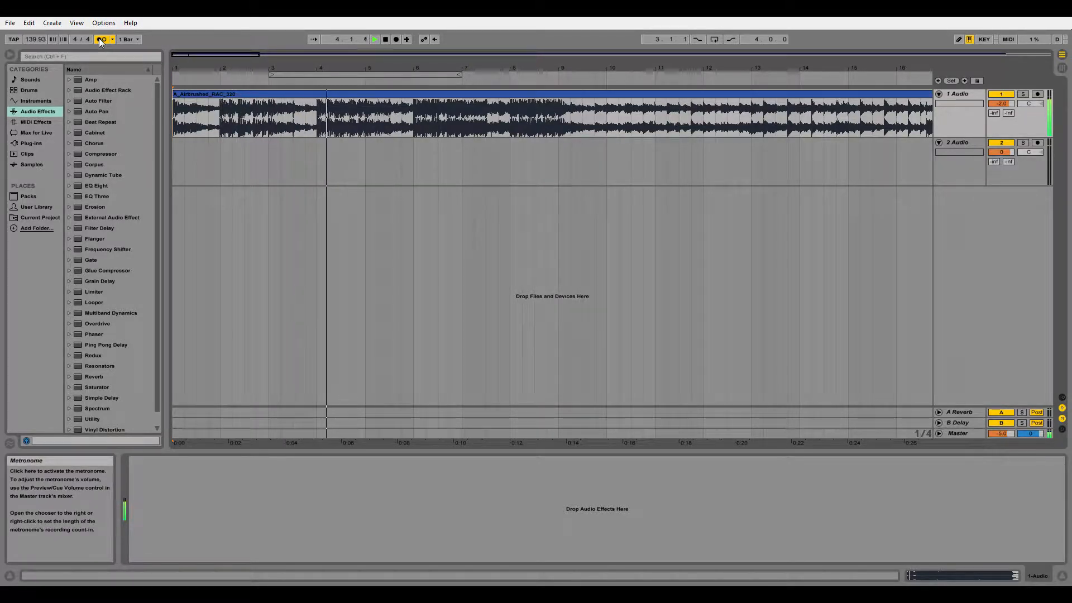
{"action": "key", "text": "space"}
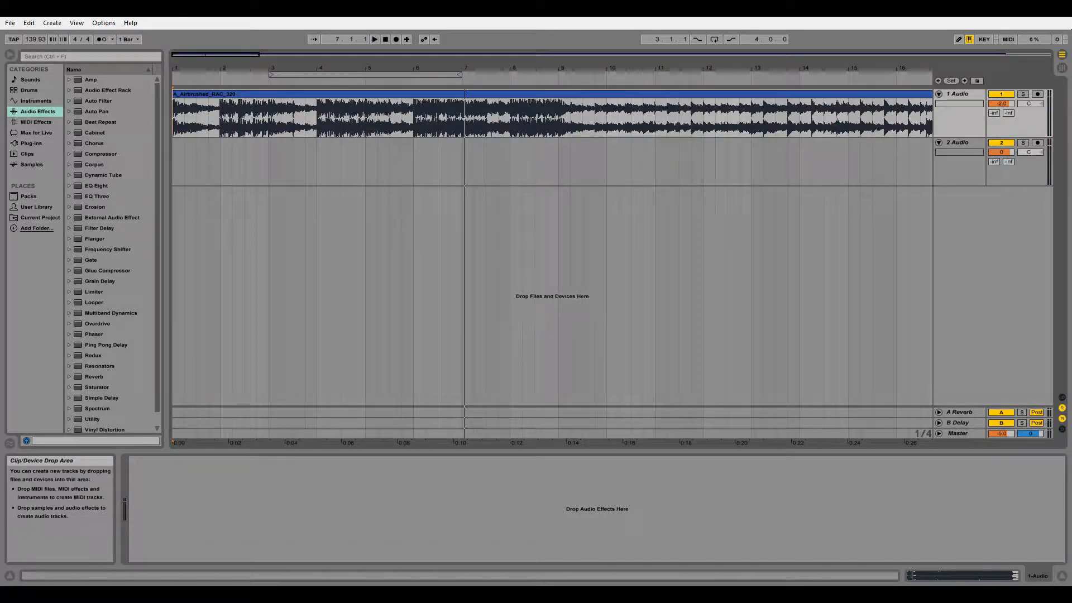
Place 01-Space Jam (Radio Edit) at the start of the second audio track and play both songs with the metronome.
{"action": "left_click_drag", "start_coordinate": [464, 224], "coordinate": [174, 144]}
{"action": "left_click", "coordinate": [179, 153]}
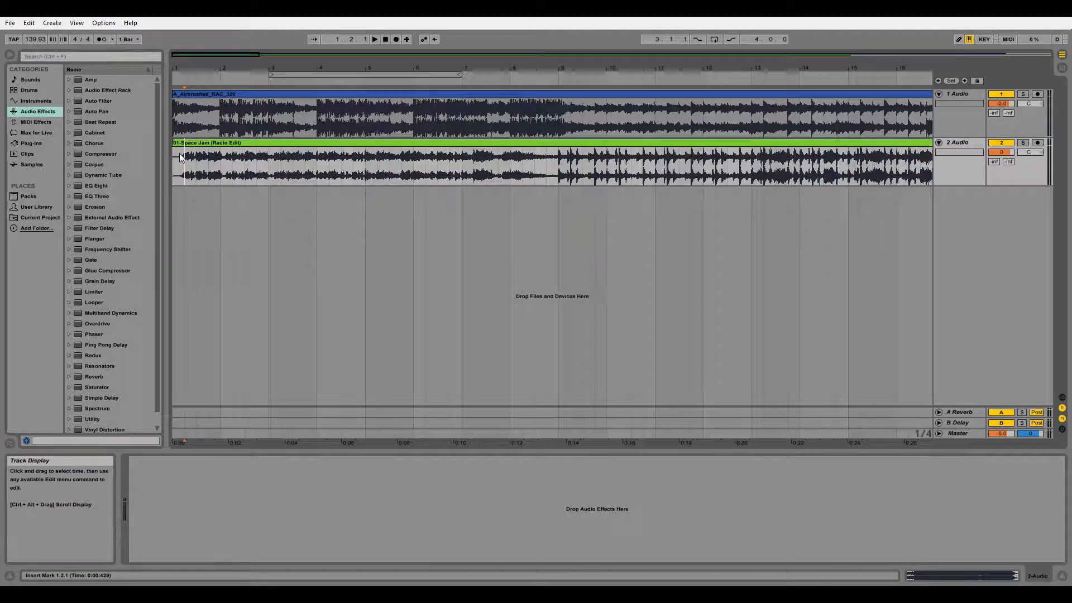
{"action": "left_click", "coordinate": [101, 39]}
{"action": "key", "text": "space"}
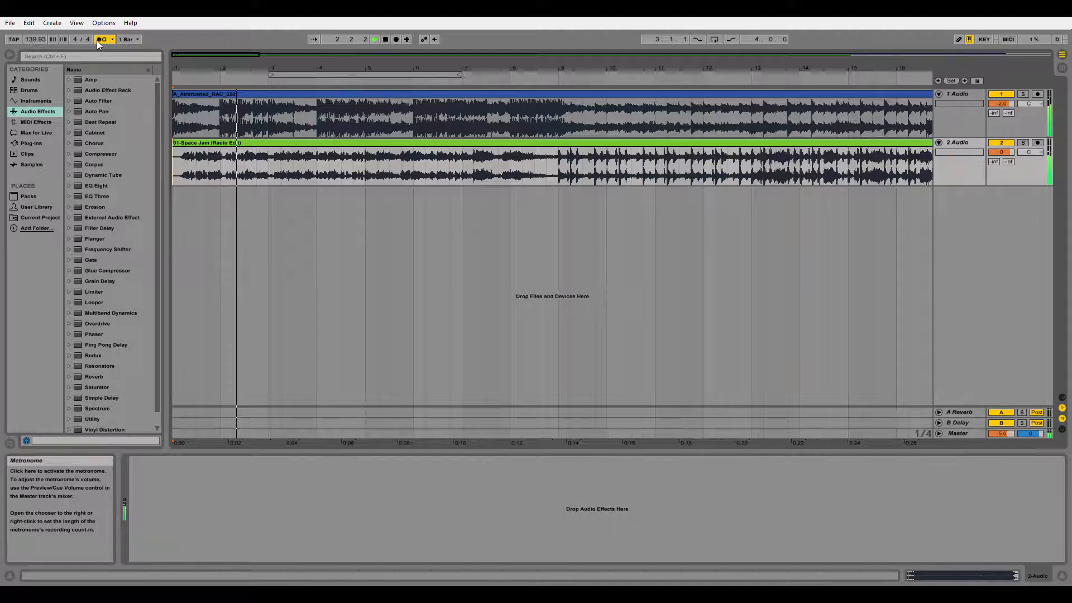
{"action": "left_click_drag", "start_coordinate": [606, 71], "coordinate": [467, 64]}
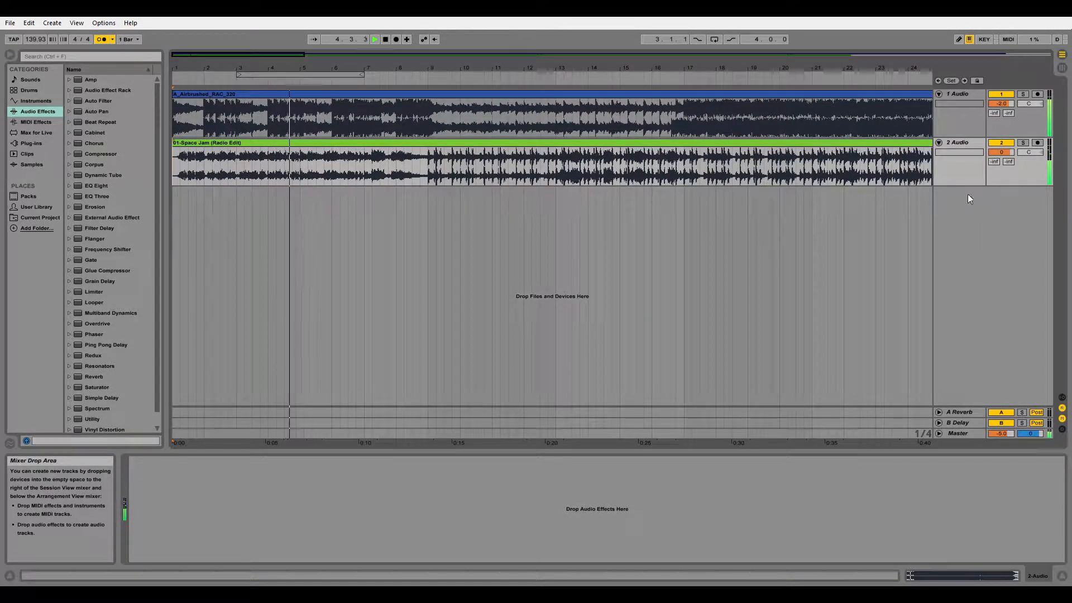
Name the first two tracks Airbrushed and Space Jam, and add a deactivated third track named Scraps.
{"action": "left_click", "coordinate": [957, 131]}
{"action": "key", "text": "ctrl+t"}
{"action": "key", "text": "ctrl+z"}
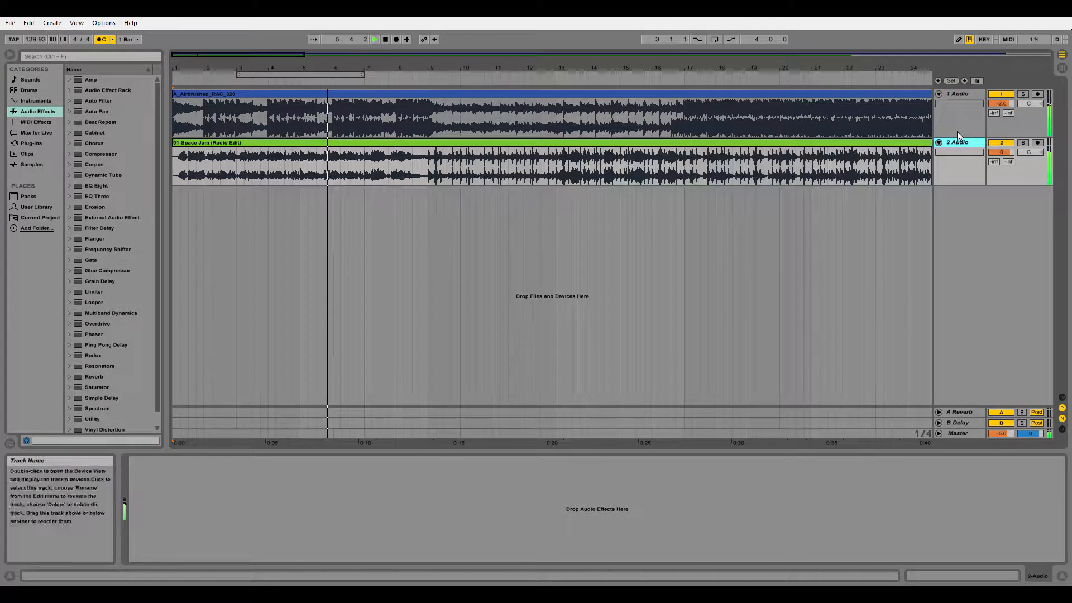
{"action": "key", "text": "ctrl+r"}
{"action": "type", "text": "Airb"}
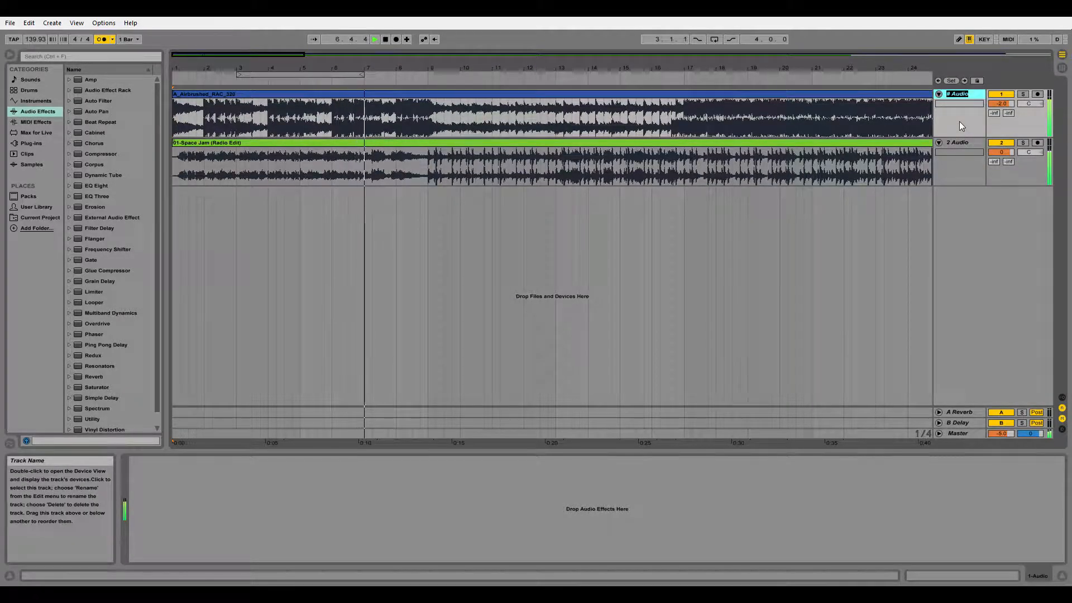
{"action": "type", "text": "rushed"}
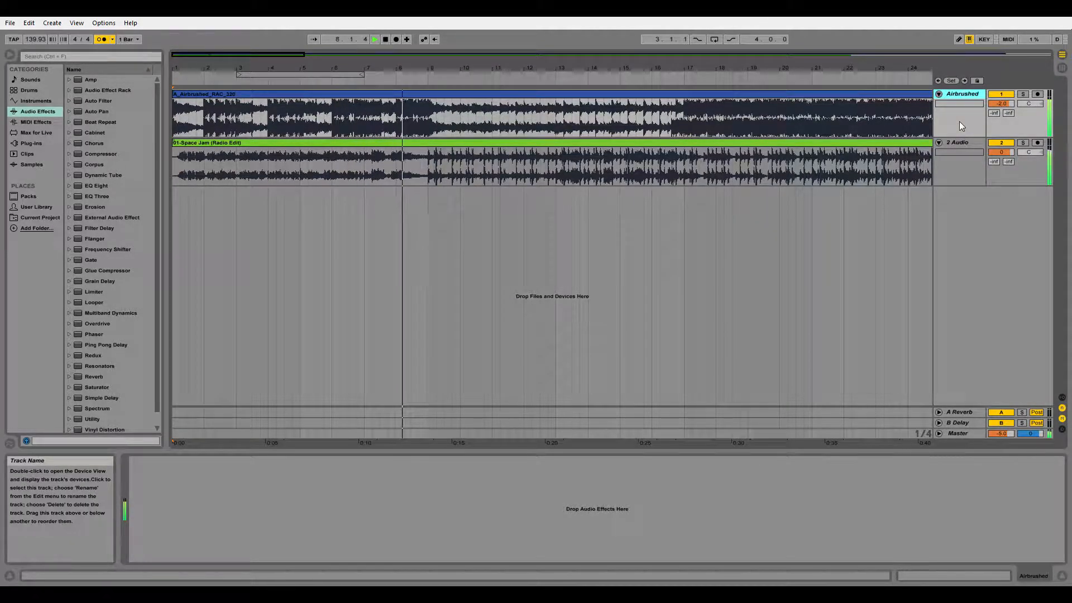
{"action": "key", "text": "Return"}
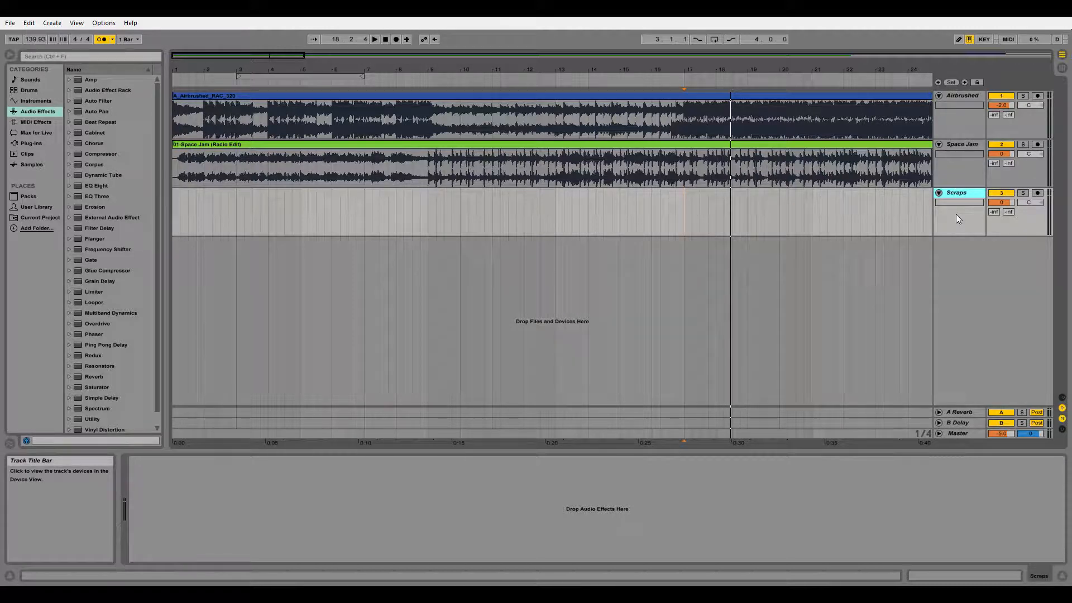
{"action": "left_click", "coordinate": [1001, 193]}
{"action": "left_click", "coordinate": [834, 259]}
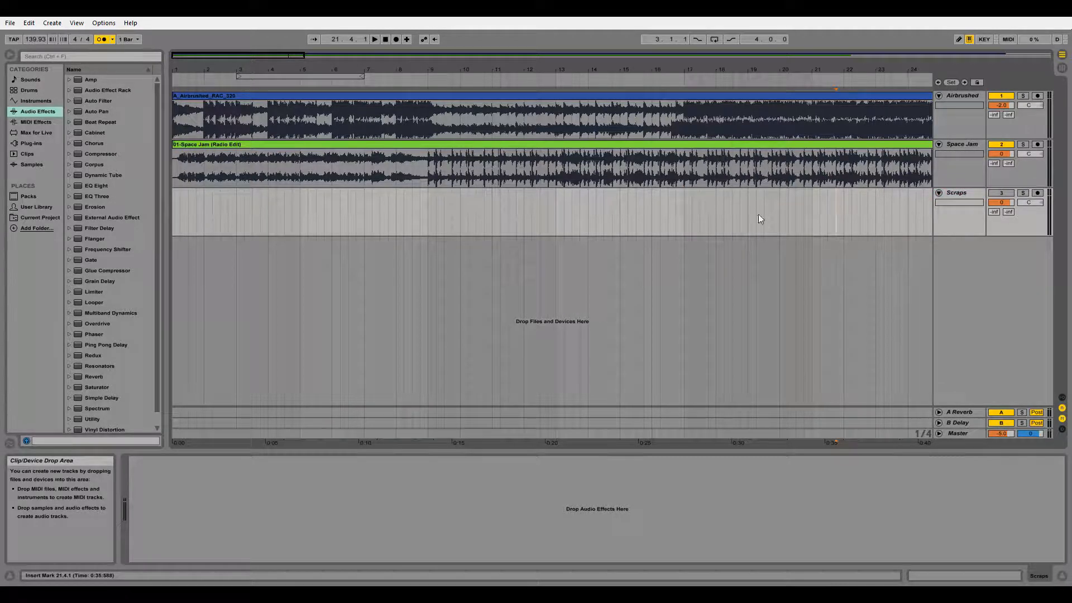
Split the Space Jam clip at bar 9 and shift its second part about four bars later, listening to the new position.
{"action": "left_click", "coordinate": [427, 177]}
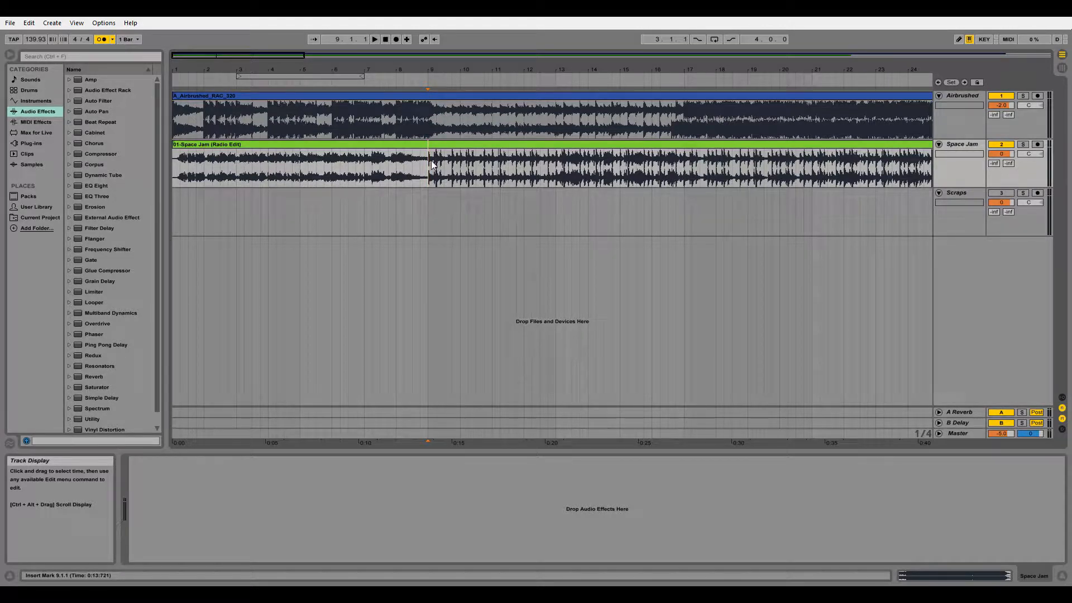
{"action": "key", "text": "ctrl+e"}
{"action": "left_click_drag", "start_coordinate": [448, 145], "coordinate": [587, 151]}
{"action": "left_click", "coordinate": [559, 182]}
{"action": "key", "text": "space"}
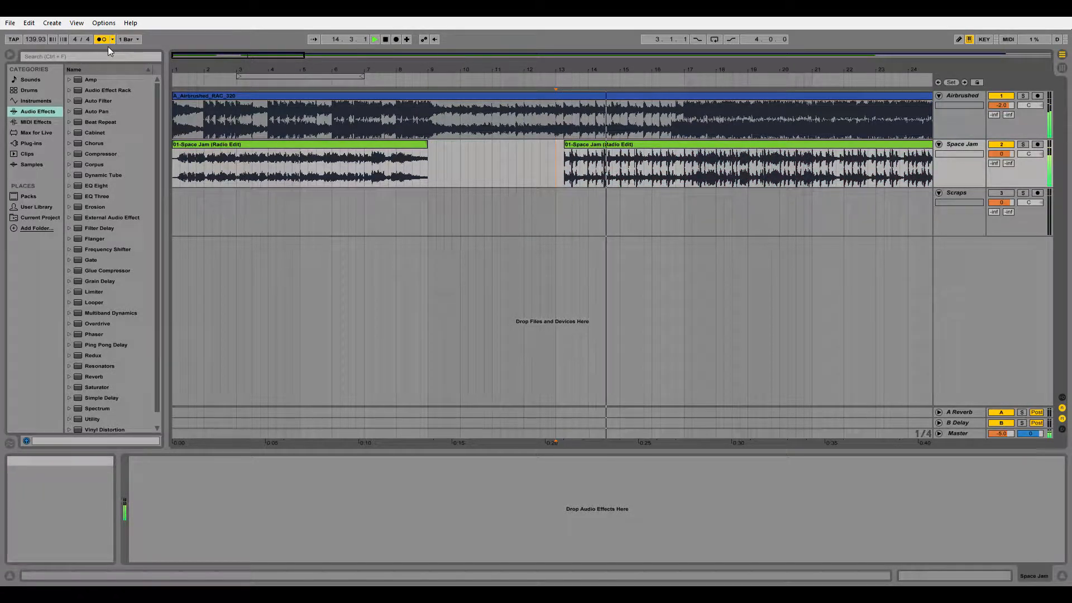
{"action": "key", "text": "space"}
Align the second part of the Space Jam clip to start exactly at bar 13 and play from there.
{"action": "left_click_drag", "start_coordinate": [693, 151], "coordinate": [556, 150]}
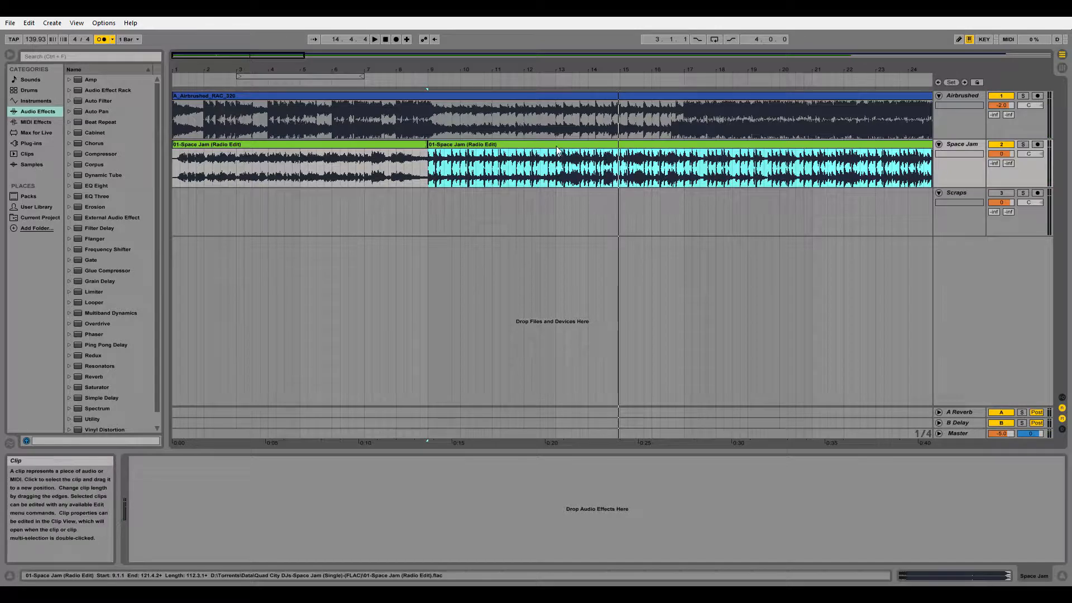
{"action": "key", "text": "ctrl+z"}
{"action": "left_click", "coordinate": [555, 173]}
{"action": "key", "text": "space"}
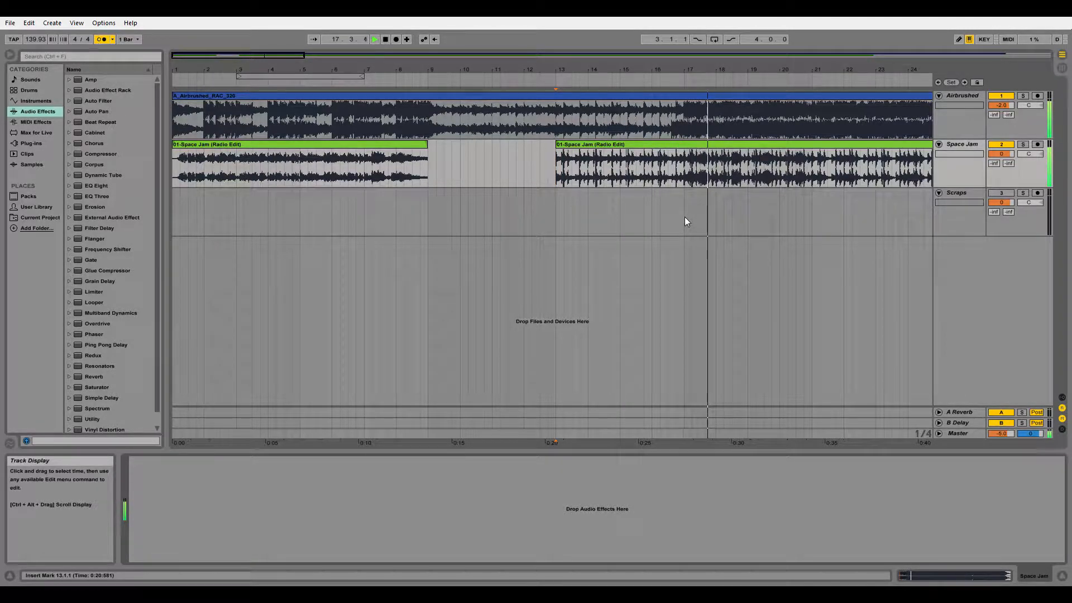
Lower the Airbrushed track's volume to -3.5 dB while listening to the two songs together.
{"action": "left_click_drag", "start_coordinate": [701, 70], "coordinate": [702, 39]}
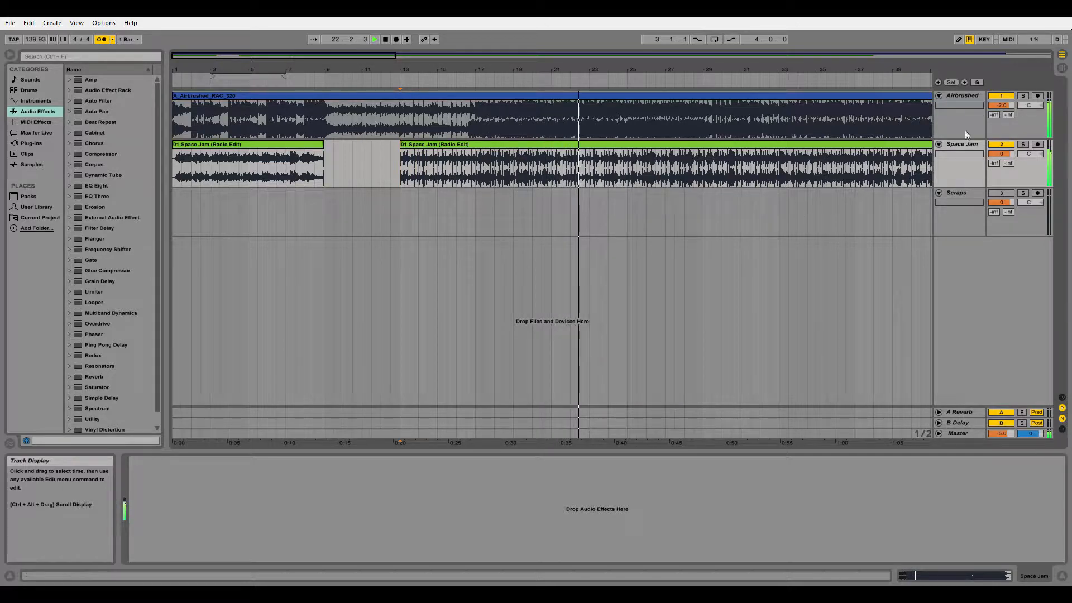
{"action": "left_click", "coordinate": [702, 163]}
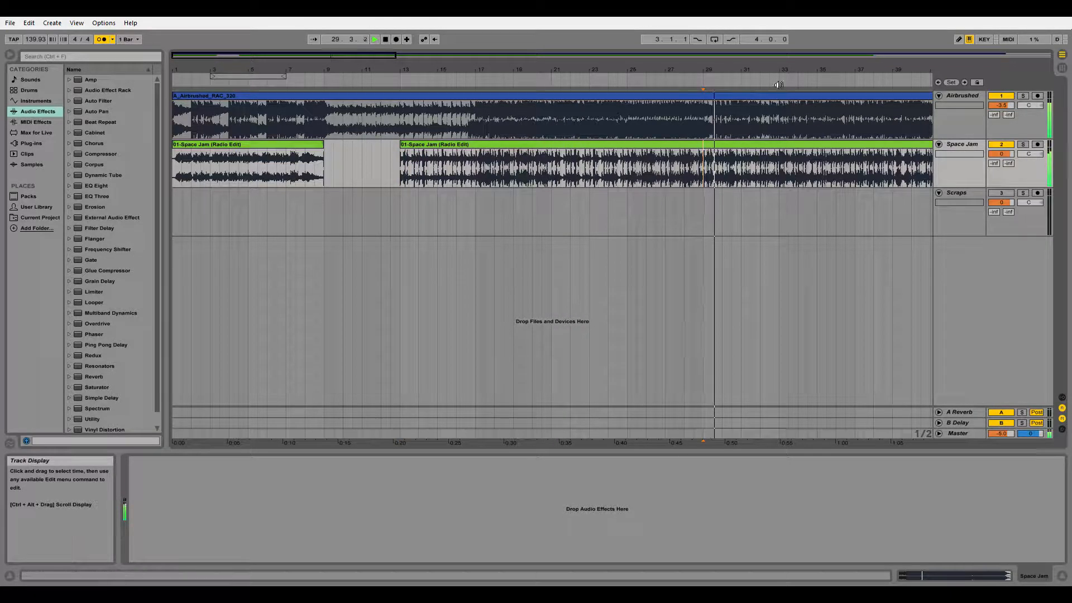
{"action": "left_click_drag", "start_coordinate": [782, 70], "coordinate": [619, 59]}
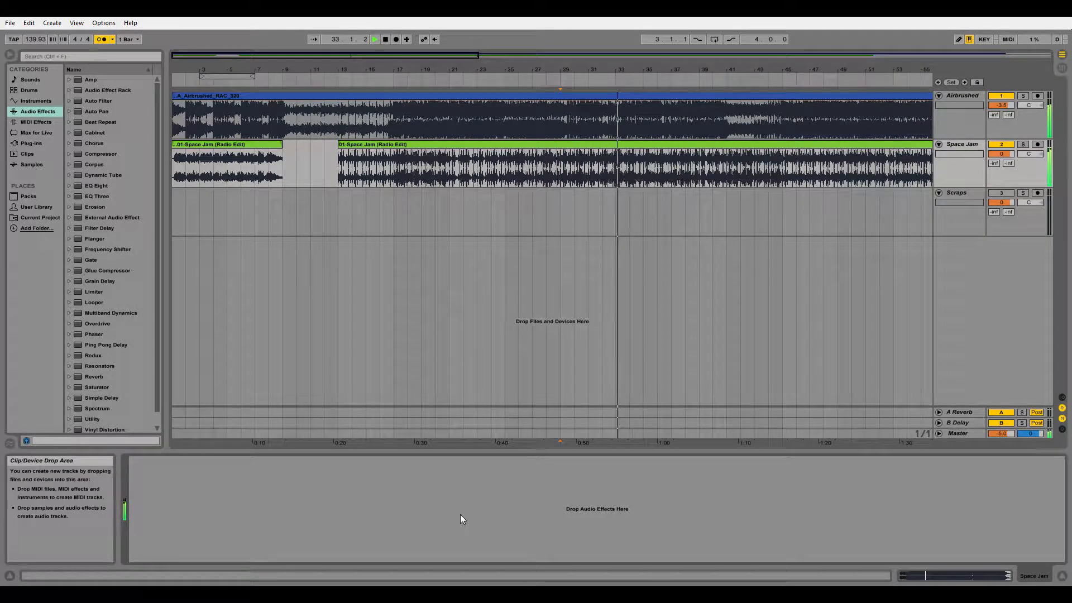
{"action": "left_click", "coordinate": [715, 211]}
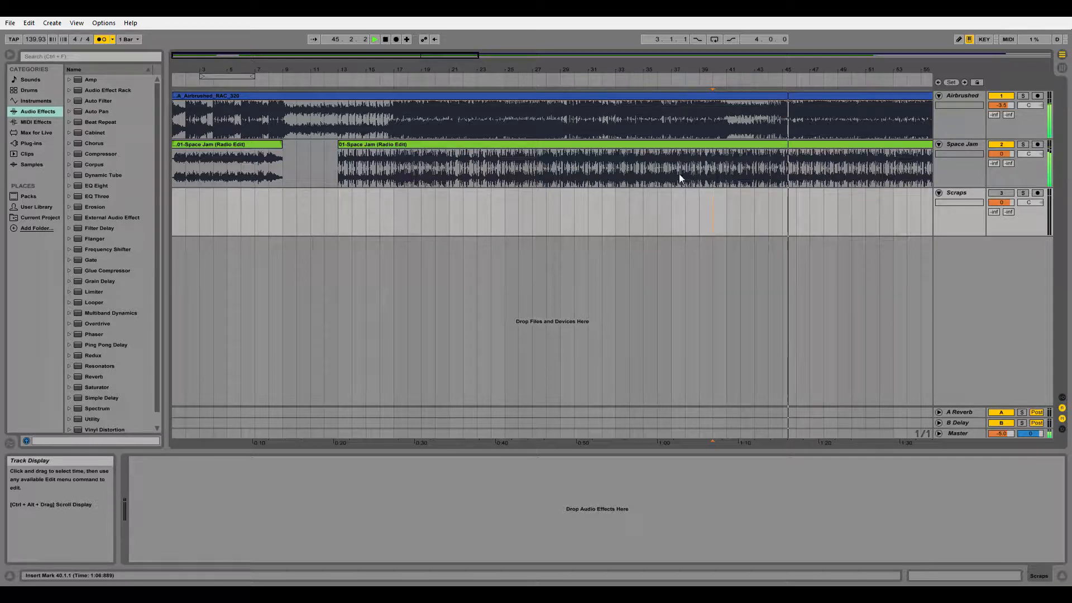
Split the Space Jam clip at bar 117 and move its ending section to bar 133.
{"action": "left_click_drag", "start_coordinate": [732, 70], "coordinate": [519, 70]}
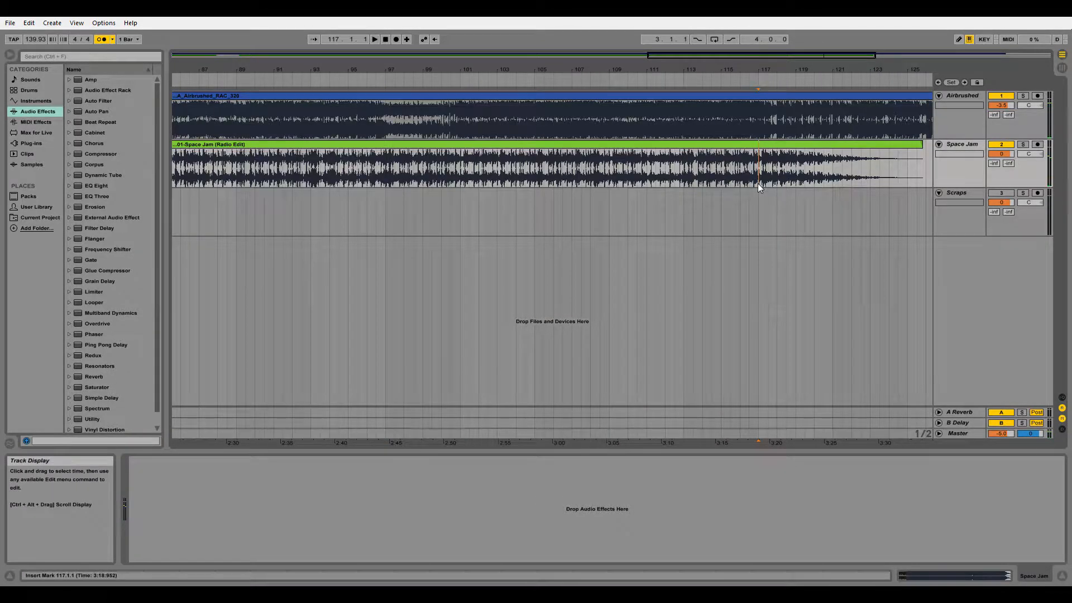
{"action": "key", "text": "ctrl+e"}
{"action": "mouse_move", "coordinate": [829, 70]}
{"action": "left_mouse_down"}
{"action": "mouse_move", "coordinate": [681, 67]}
{"action": "mouse_move", "coordinate": [671, 42]}
{"action": "left_mouse_up"}
{"action": "left_click_drag", "start_coordinate": [693, 144], "coordinate": [857, 154]}
{"action": "left_click", "coordinate": [682, 165]}
{"action": "left_click", "coordinate": [635, 160]}
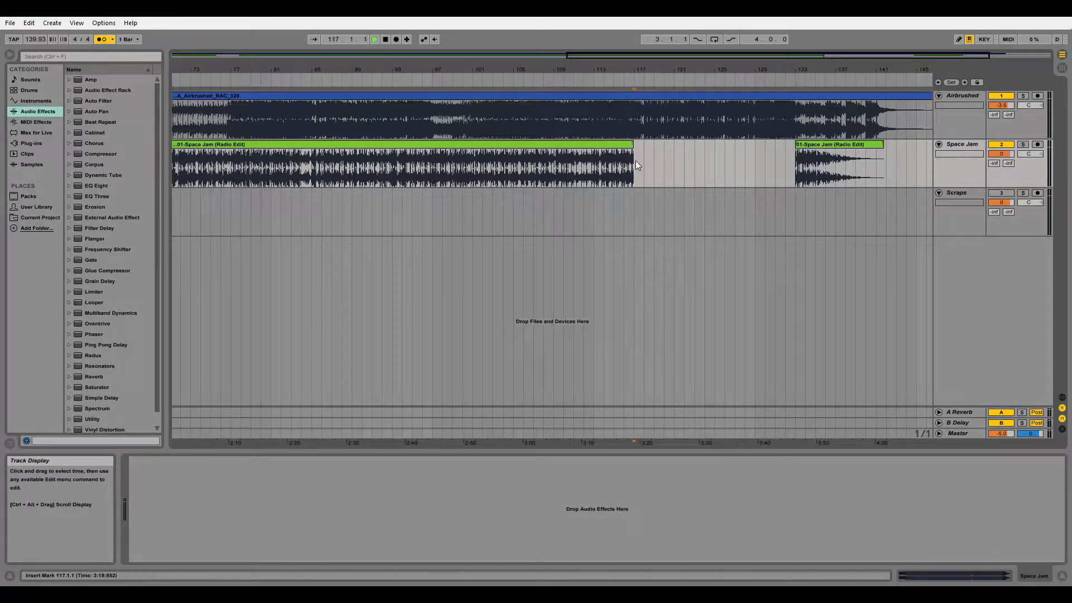
{"action": "key", "text": "space"}
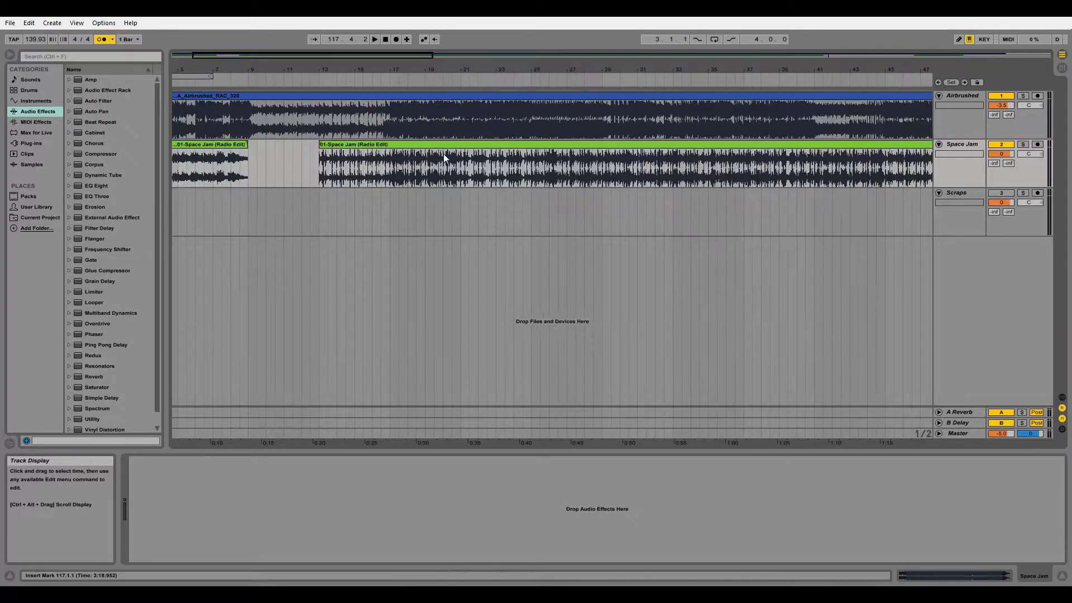
Split the Space Jam clip at bars 21 and 25, and copy the section between them onto the Scraps track.
{"action": "key", "text": "space"}
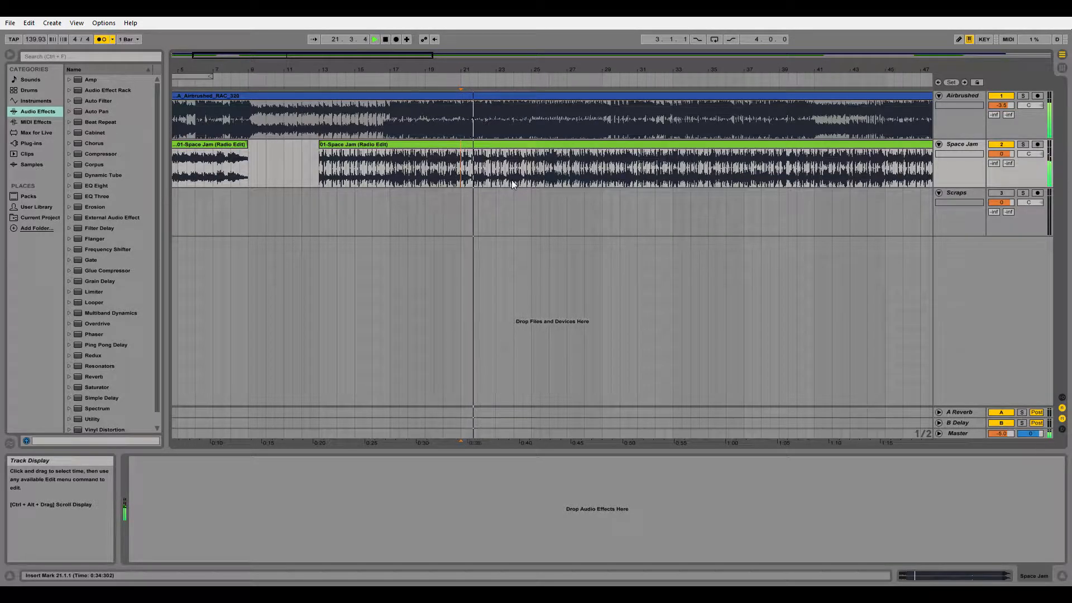
{"action": "key", "text": "space"}
{"action": "left_click_drag", "start_coordinate": [529, 183], "coordinate": [457, 158]}
{"action": "key", "text": "space"}
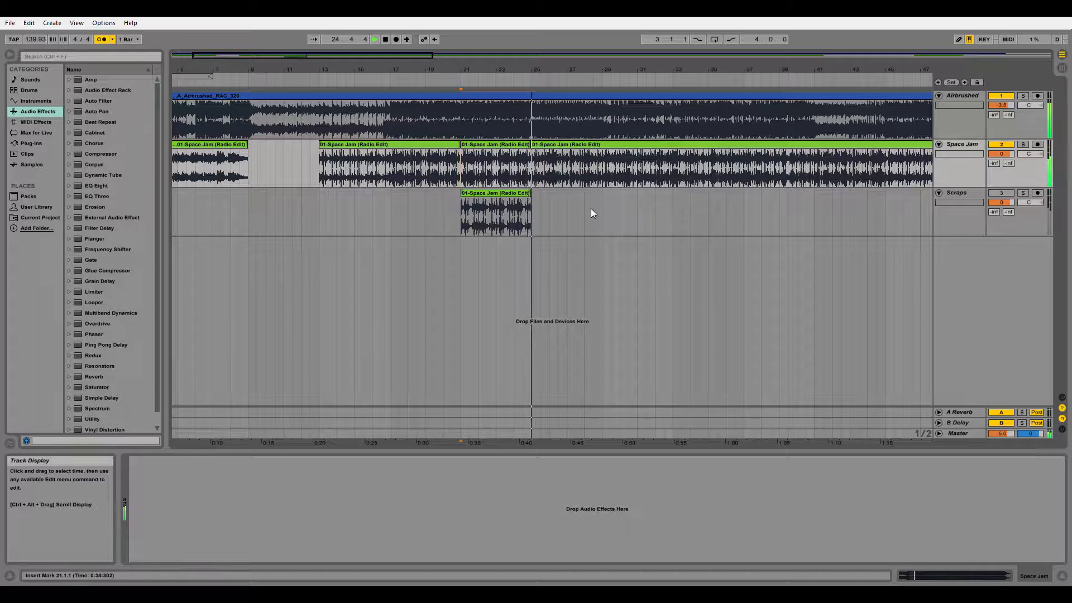
{"action": "key", "text": "space"}
Open the Airbrushed clip's sample settings and make the clip the tempo master.
{"action": "left_click", "coordinate": [405, 99]}
{"action": "left_click", "coordinate": [934, 576]}
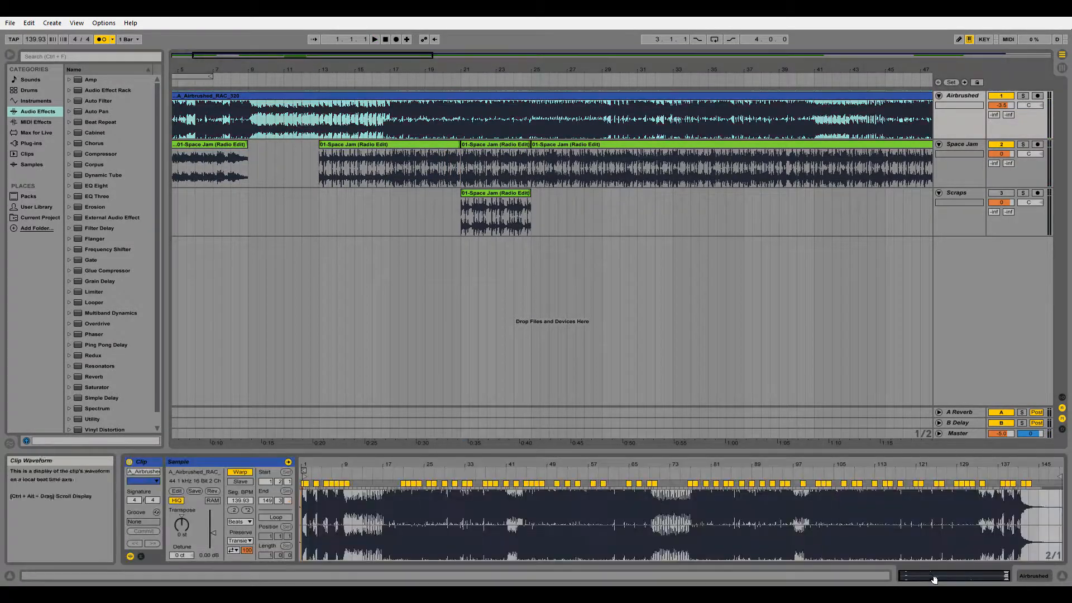
{"action": "left_click", "coordinate": [247, 482]}
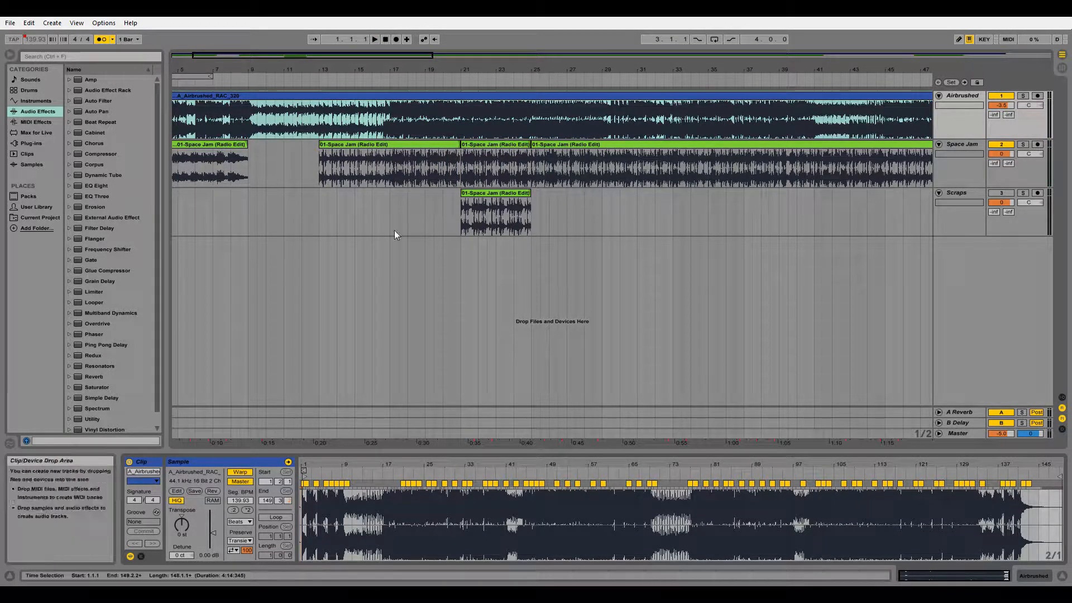
Inspect the sample settings of the Space Jam clip at bar 13 and the Airbrushed clip while playing from bar 13.
{"action": "left_click", "coordinate": [409, 145]}
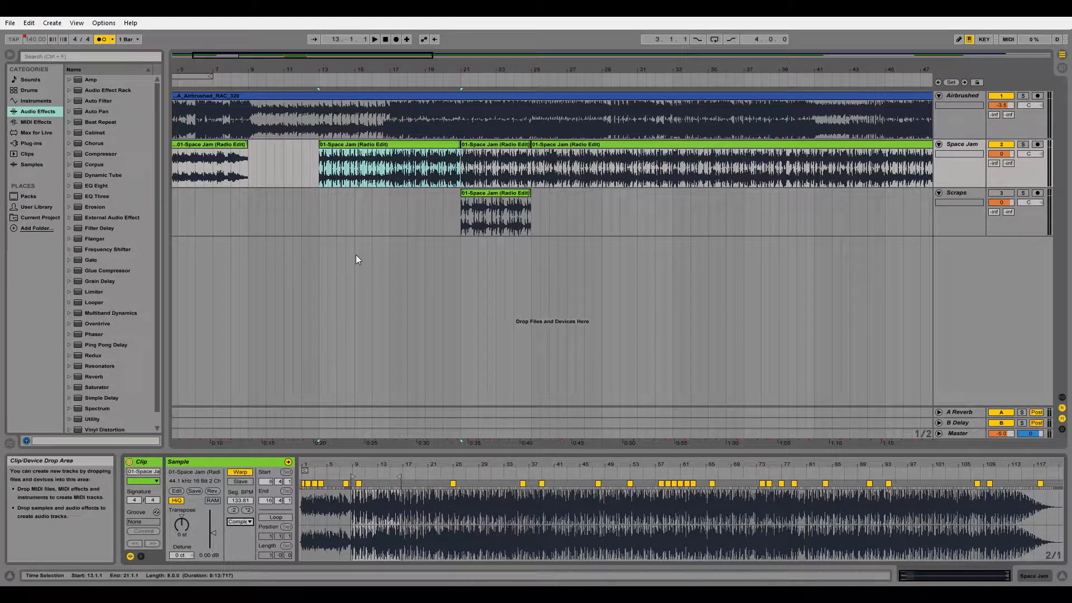
{"action": "left_click", "coordinate": [316, 207]}
{"action": "key", "text": "space"}
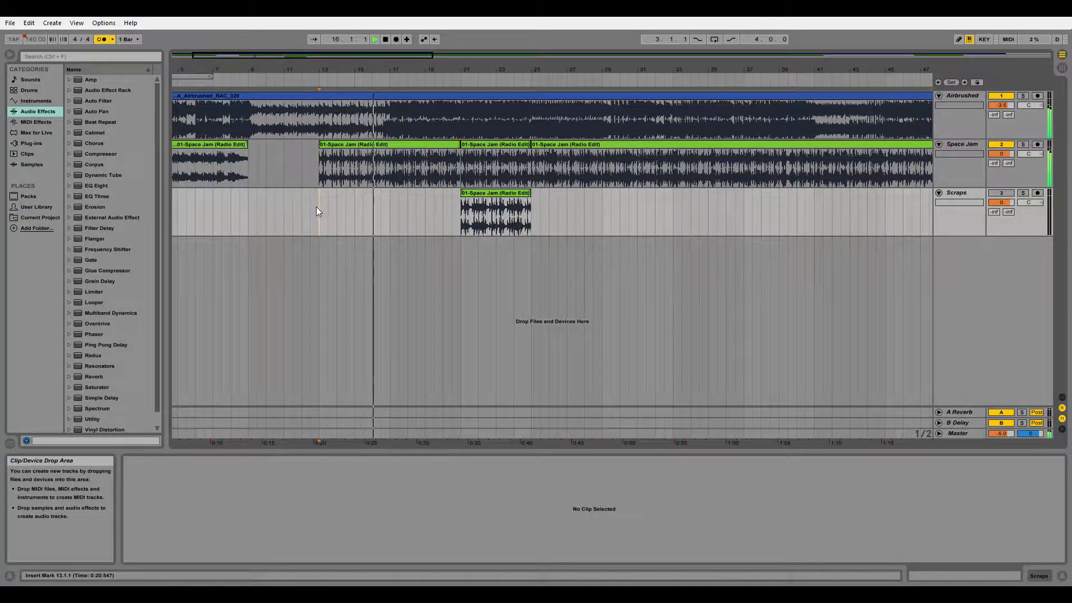
{"action": "left_click", "coordinate": [478, 98]}
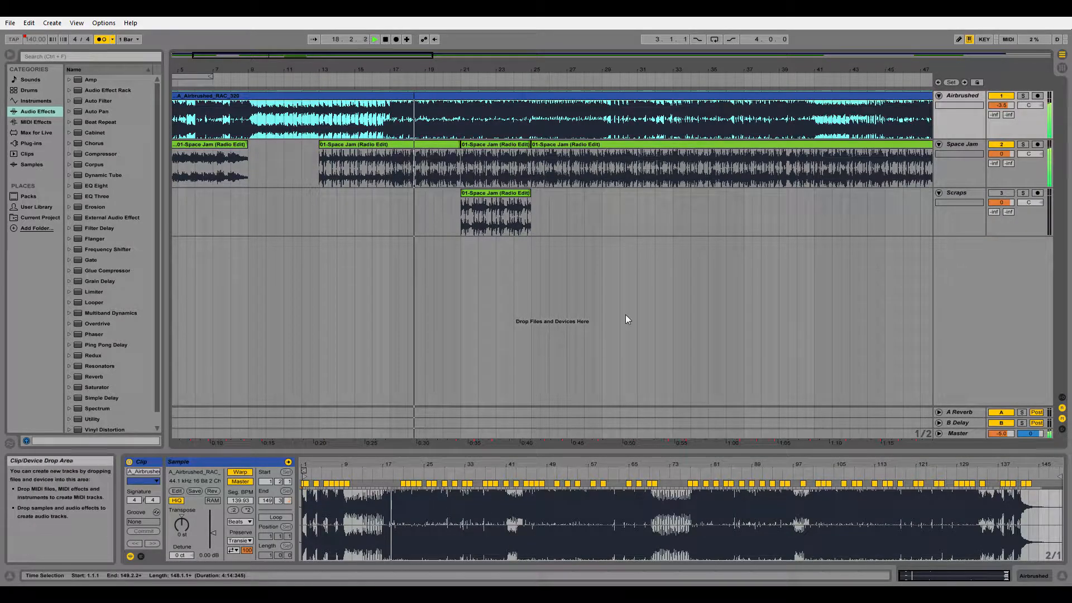
{"action": "left_click_drag", "start_coordinate": [607, 69], "coordinate": [530, 57]}
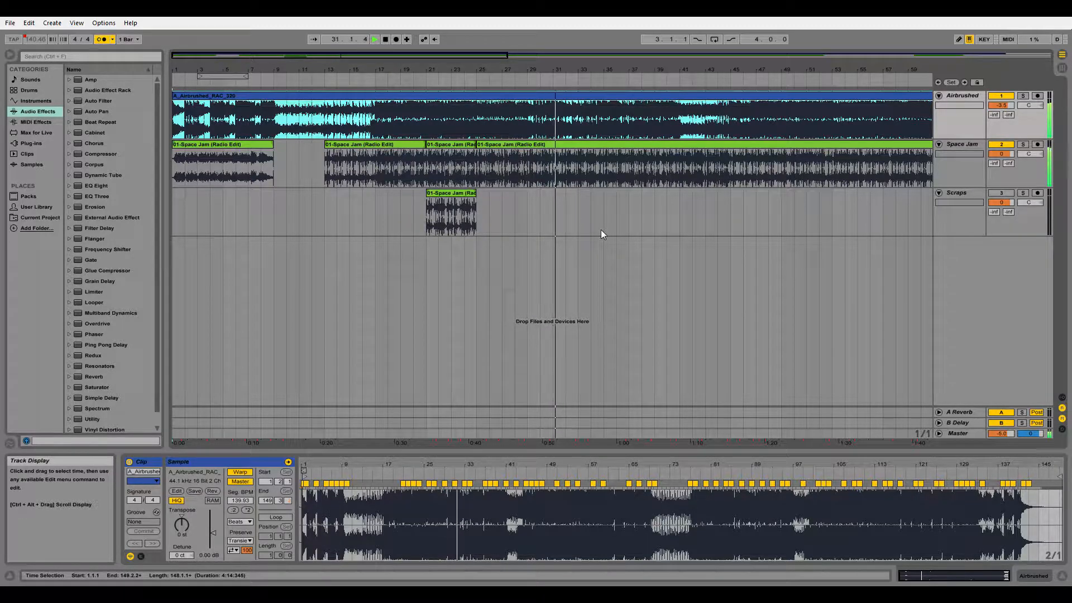
Fill the Space Jam gap between bars 9 and 13 with a copy of the first four bars of the clip at bar 13.
{"action": "left_click", "coordinate": [340, 168]}
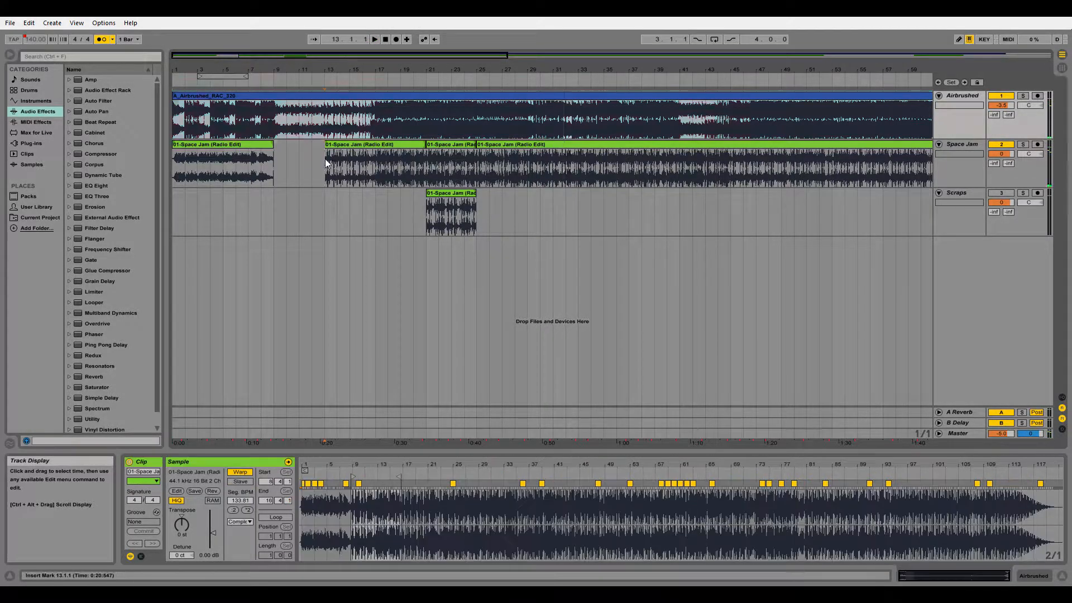
{"action": "left_click_drag", "start_coordinate": [312, 70], "coordinate": [427, 103]}
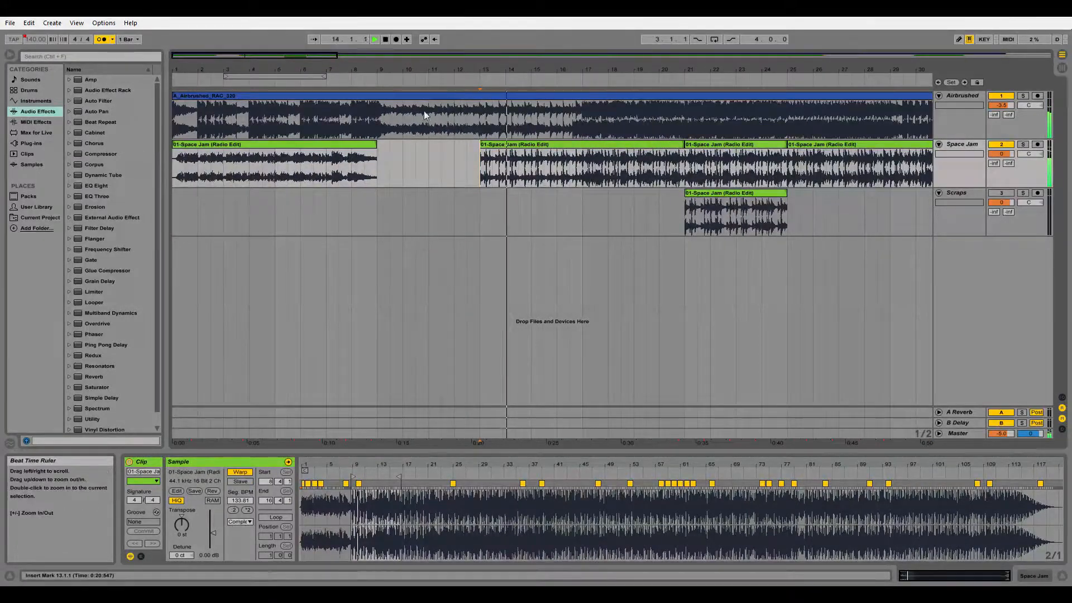
{"action": "left_click", "coordinate": [386, 159]}
{"action": "key", "text": "space"}
{"action": "key", "text": "space"}
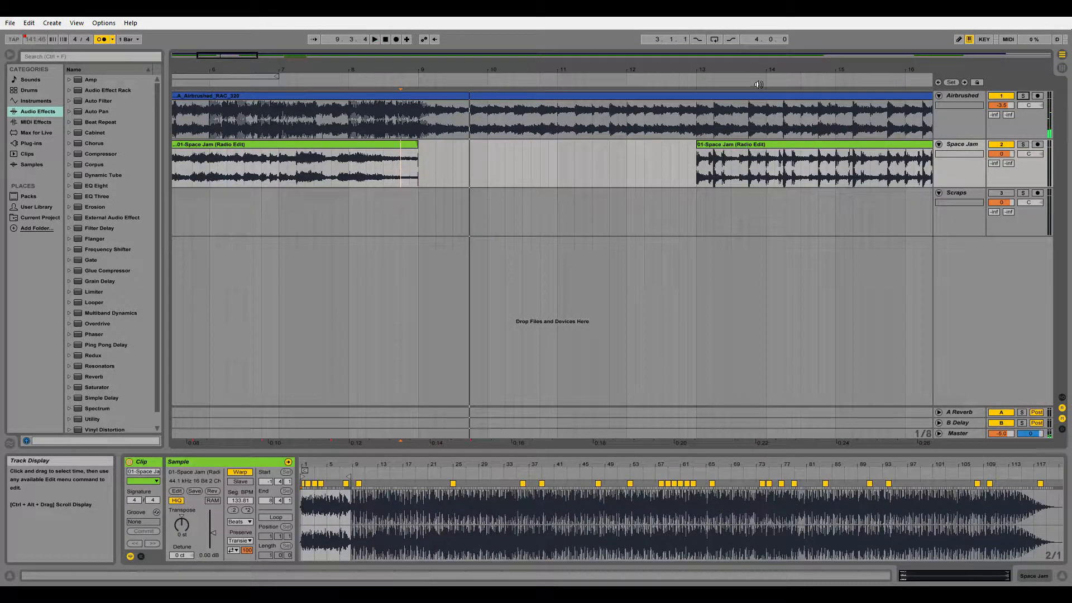
{"action": "left_click_drag", "start_coordinate": [761, 73], "coordinate": [633, 69]}
{"action": "mouse_move", "coordinate": [802, 168]}
{"action": "left_mouse_down"}
{"action": "mouse_move", "coordinate": [597, 161]}
{"action": "mouse_move", "coordinate": [610, 150]}
{"action": "mouse_move", "coordinate": [390, 149]}
{"action": "left_mouse_up"}
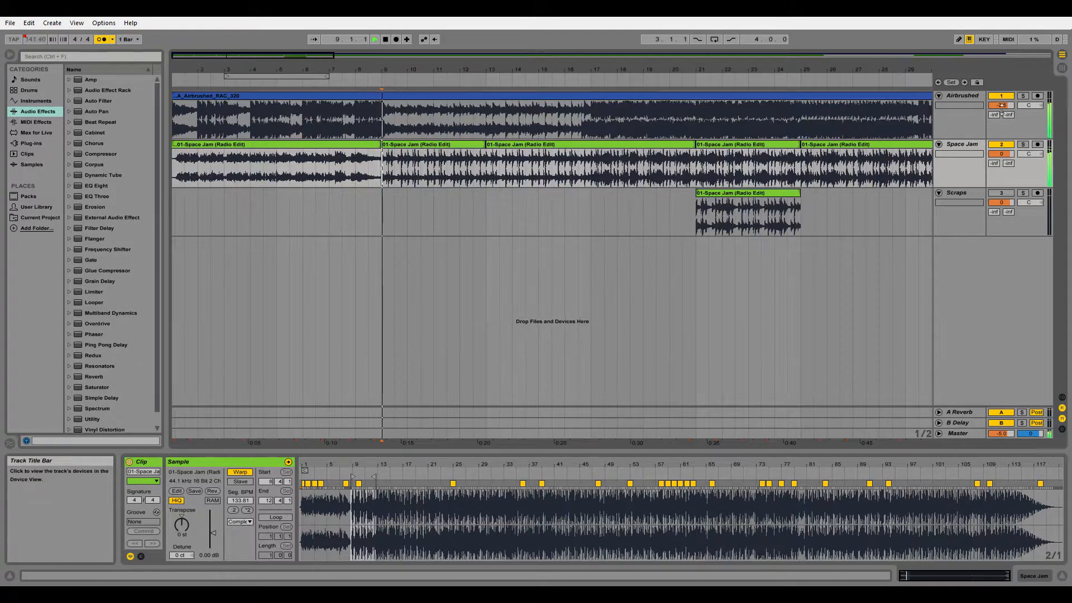
Lower the Airbrushed track's volume to -4.0 and turn off the metronome.
{"action": "left_click_drag", "start_coordinate": [1002, 108], "coordinate": [1001, 110]}
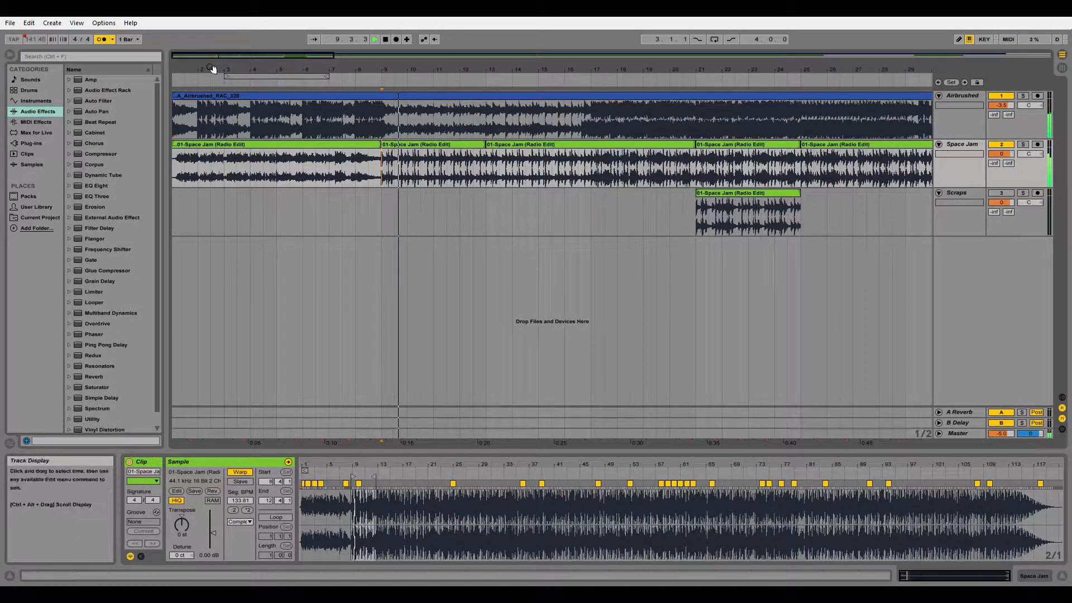
{"action": "left_click", "coordinate": [102, 40]}
{"action": "left_click_drag", "start_coordinate": [524, 69], "coordinate": [523, 42]}
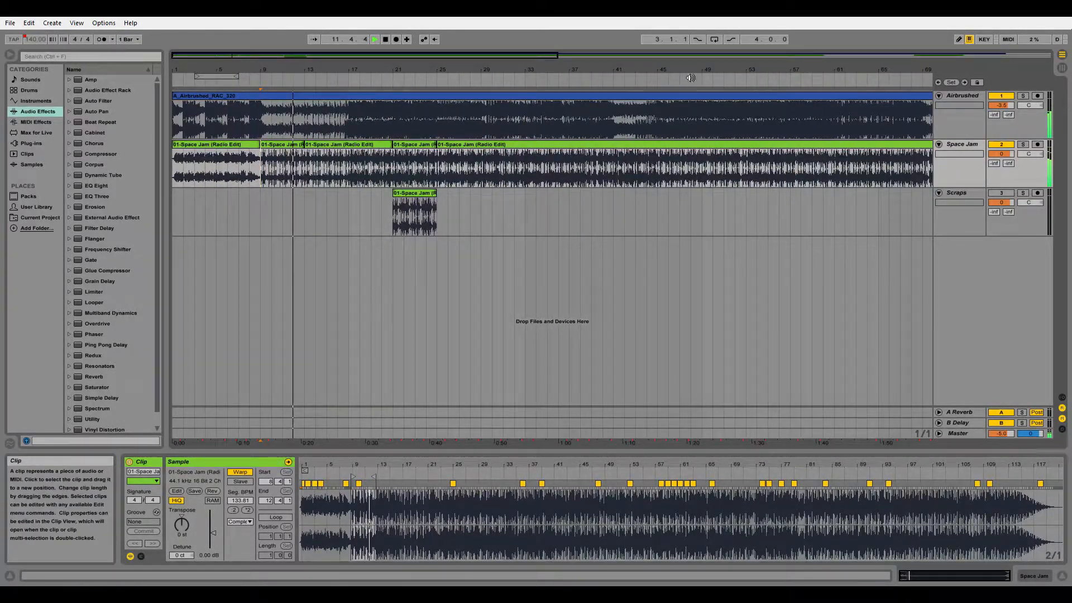
{"action": "left_click_drag", "start_coordinate": [581, 69], "coordinate": [581, 59]}
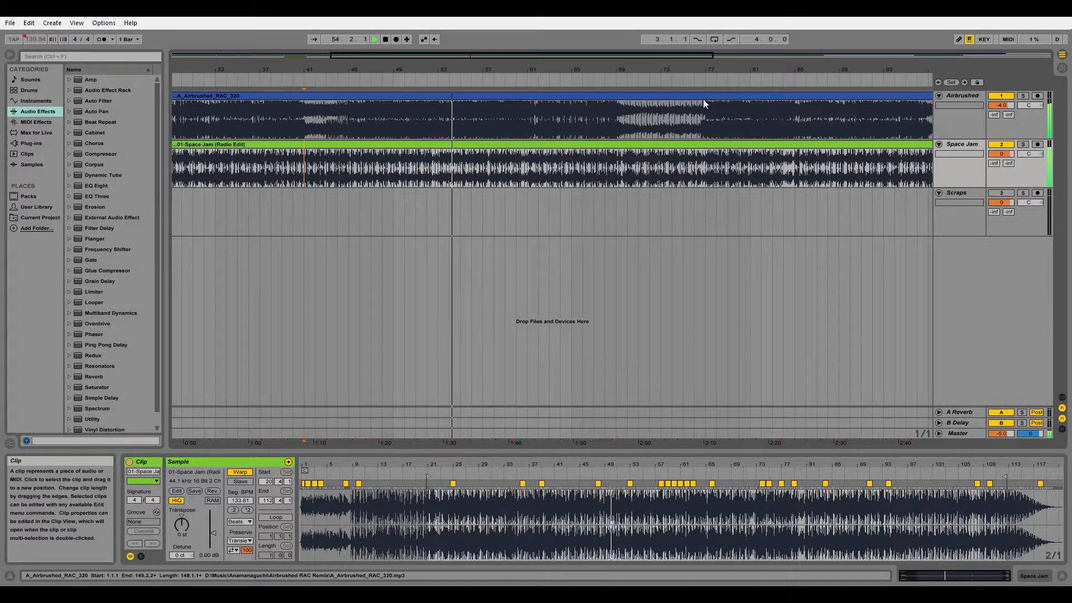
Set the Airbrushed clip's warp mode to Complex.
{"action": "left_click", "coordinate": [704, 100]}
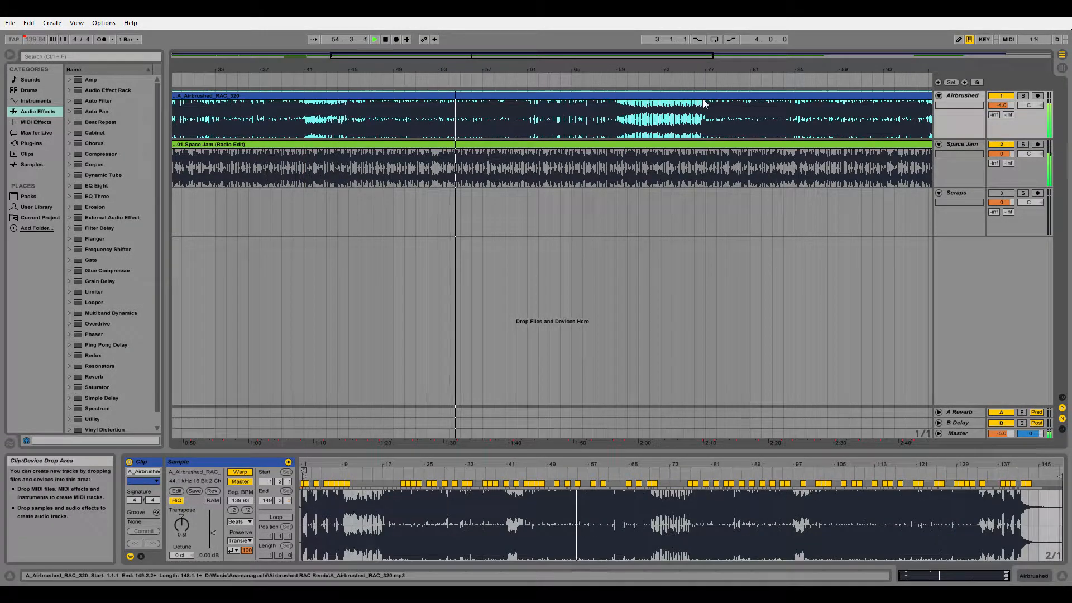
{"action": "left_click", "coordinate": [240, 521]}
{"action": "left_click", "coordinate": [249, 555]}
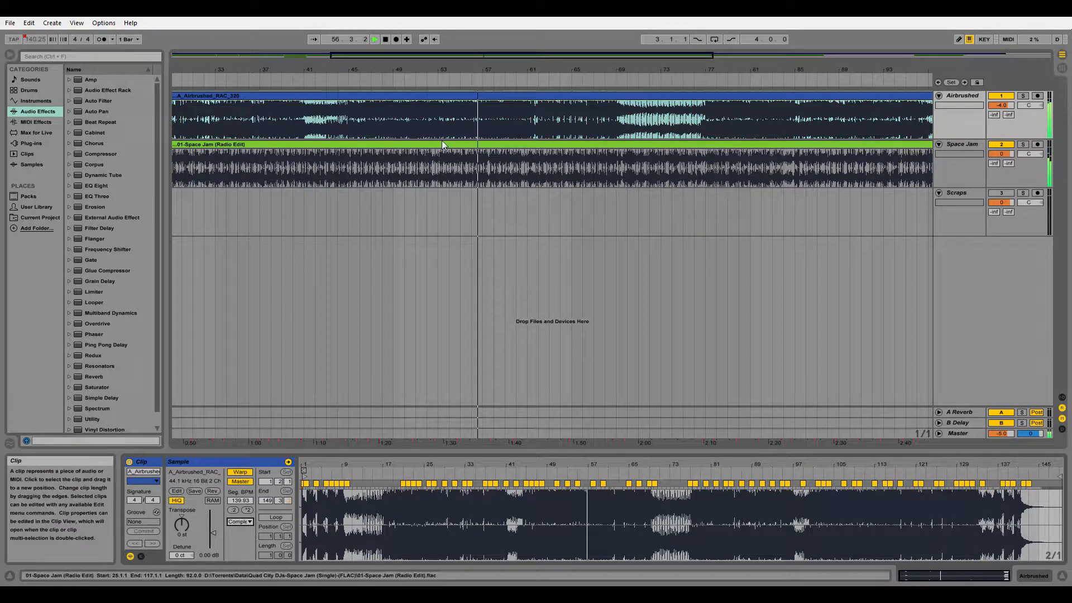
Select all clips in the arrangement and set their shared warp mode to Complex.
{"action": "left_click", "coordinate": [444, 172]}
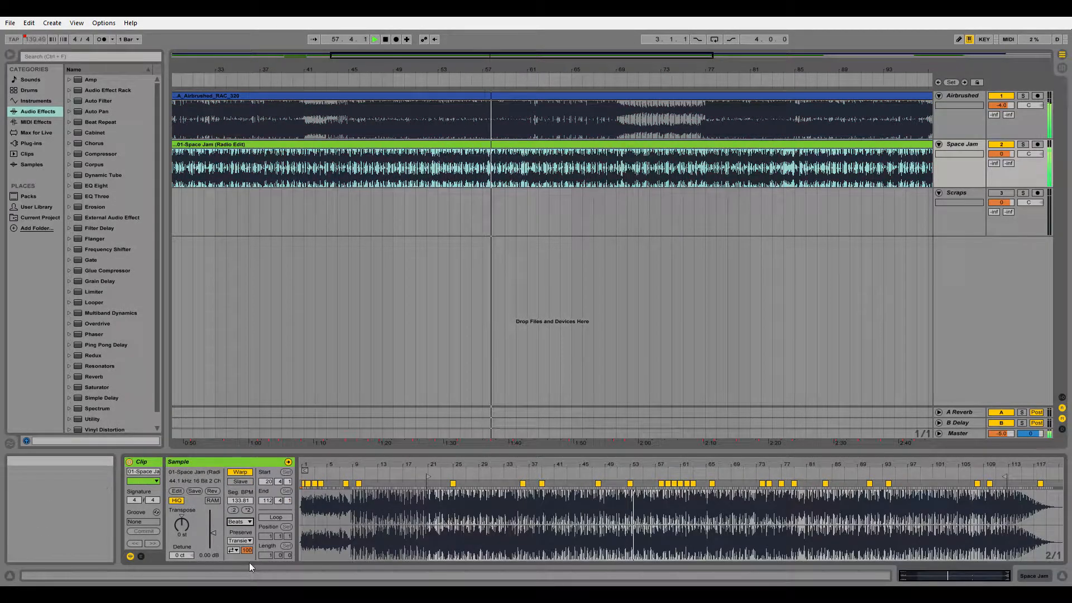
{"action": "left_click", "coordinate": [397, 215]}
{"action": "key", "text": "ctrl+a"}
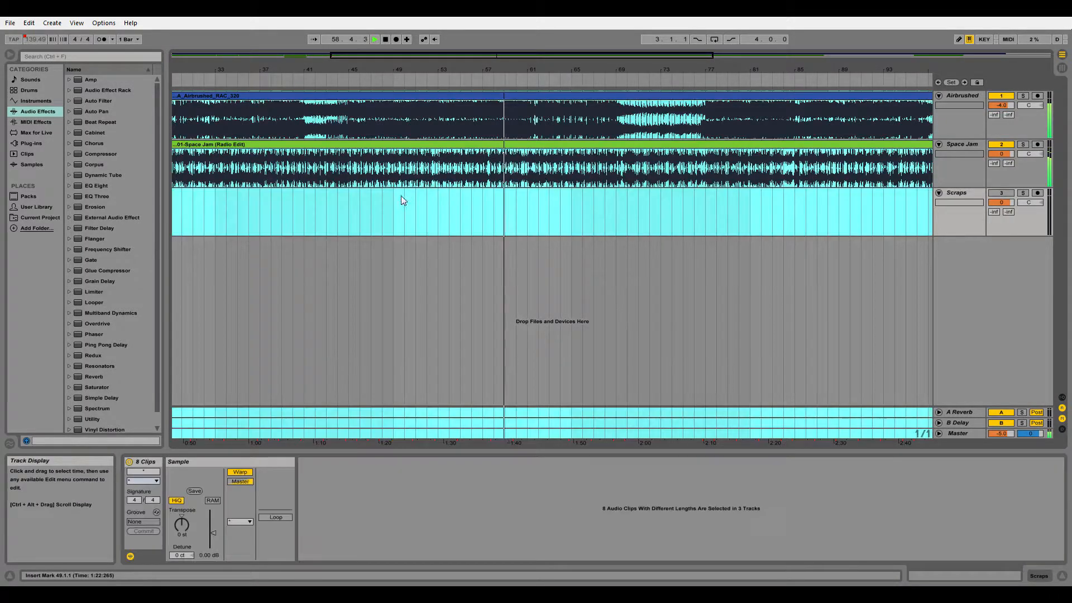
{"action": "left_click", "coordinate": [245, 524]}
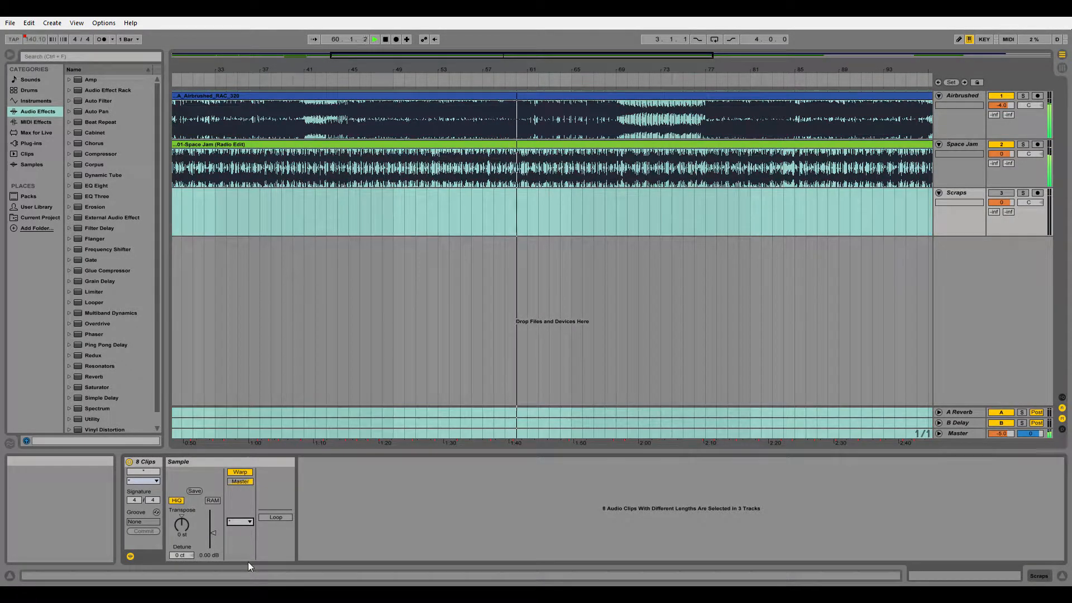
{"action": "left_click", "coordinate": [649, 193]}
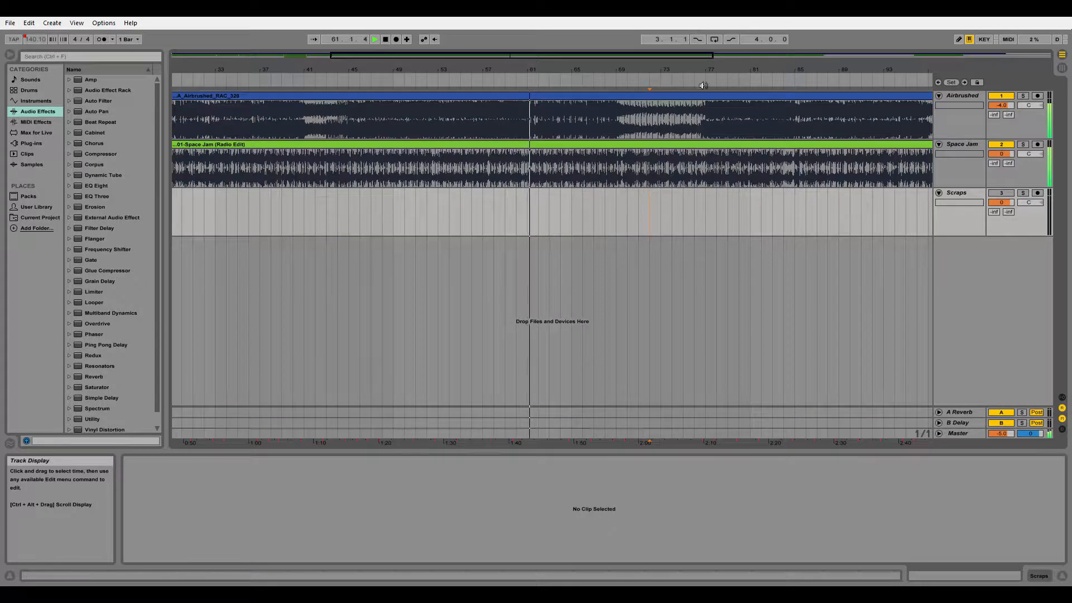
Split the long Space Jam clip at bars 101, 85 and 77.
{"action": "left_click_drag", "start_coordinate": [718, 70], "coordinate": [635, 45]}
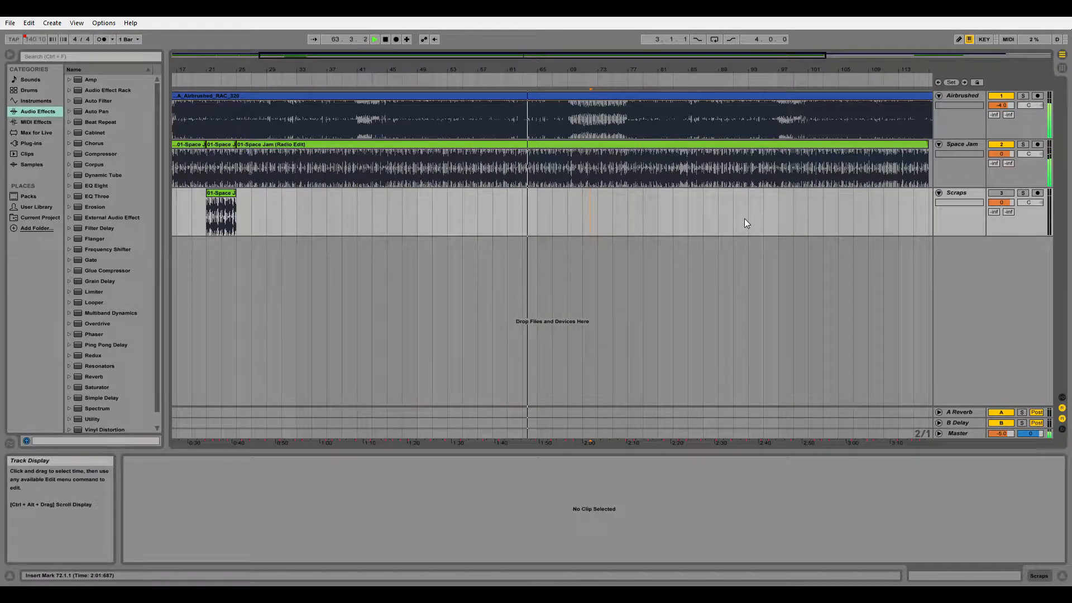
{"action": "left_click_drag", "start_coordinate": [728, 70], "coordinate": [728, 61]}
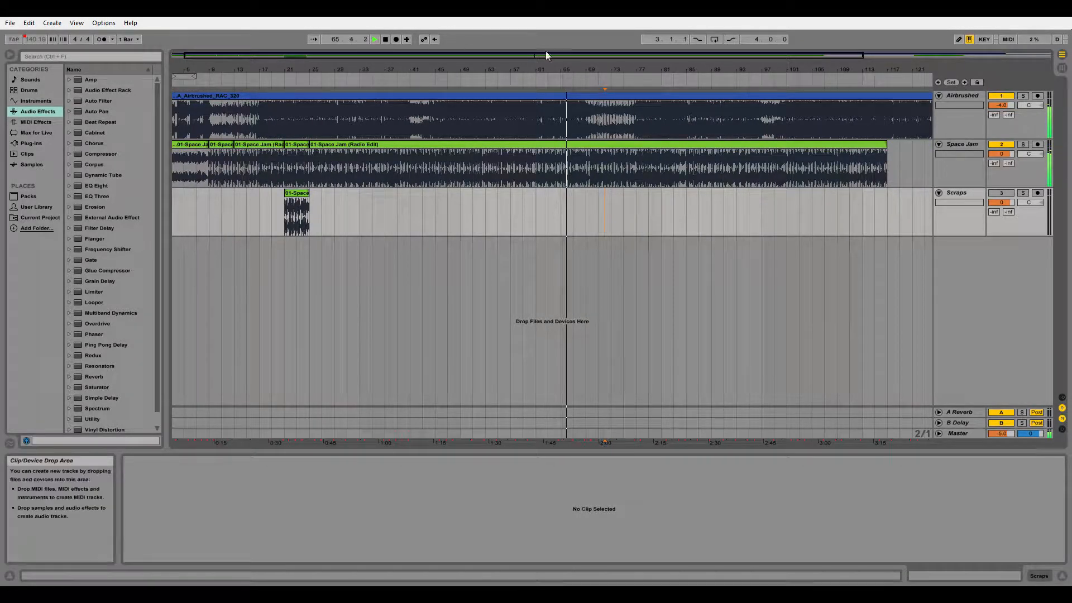
{"action": "left_click_drag", "start_coordinate": [706, 72], "coordinate": [595, 71]}
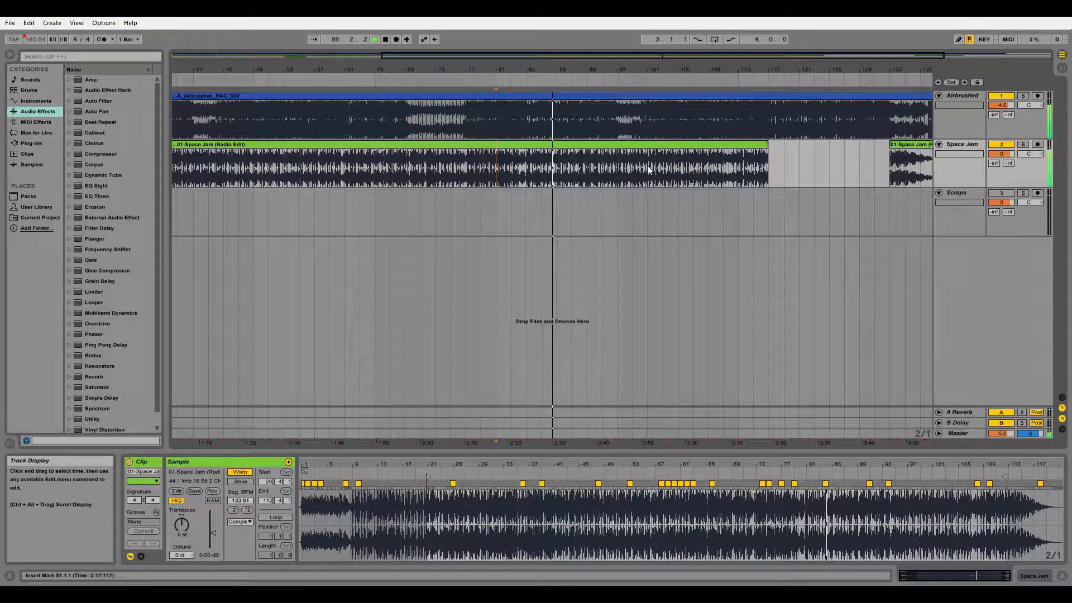
{"action": "left_click", "coordinate": [648, 166]}
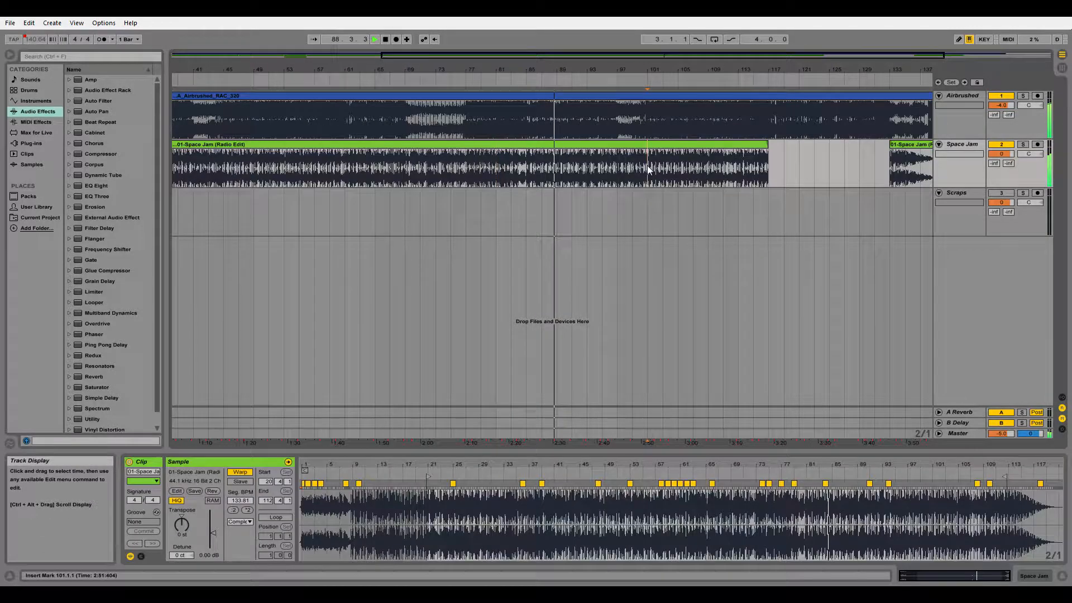
{"action": "key", "text": "ctrl+e"}
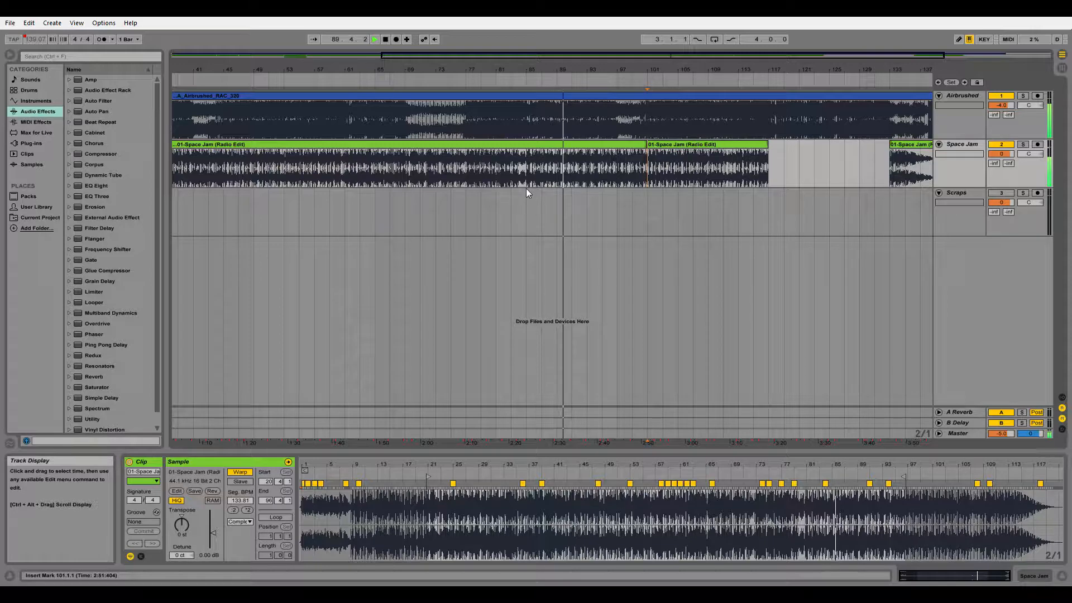
{"action": "left_click", "coordinate": [526, 172]}
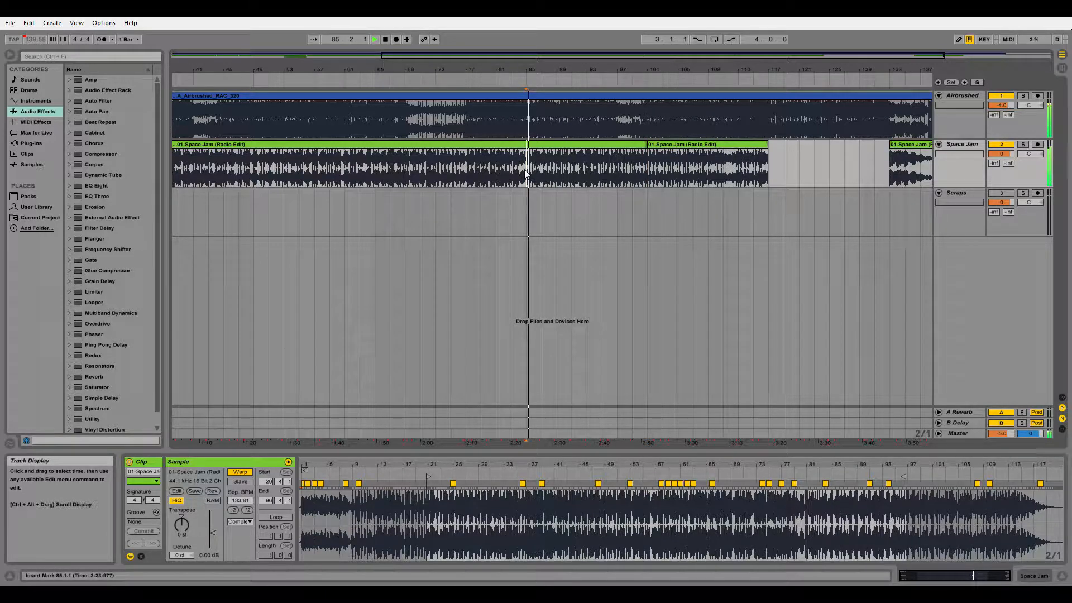
{"action": "key", "text": "ctrl+e"}
{"action": "left_click", "coordinate": [466, 159]}
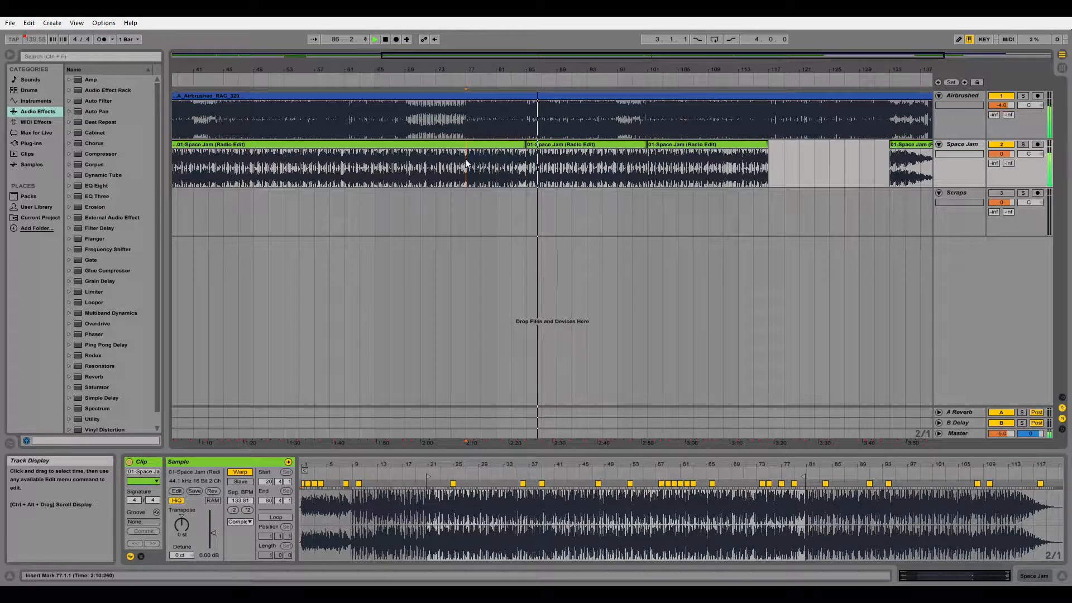
{"action": "key", "text": "ctrl+e"}
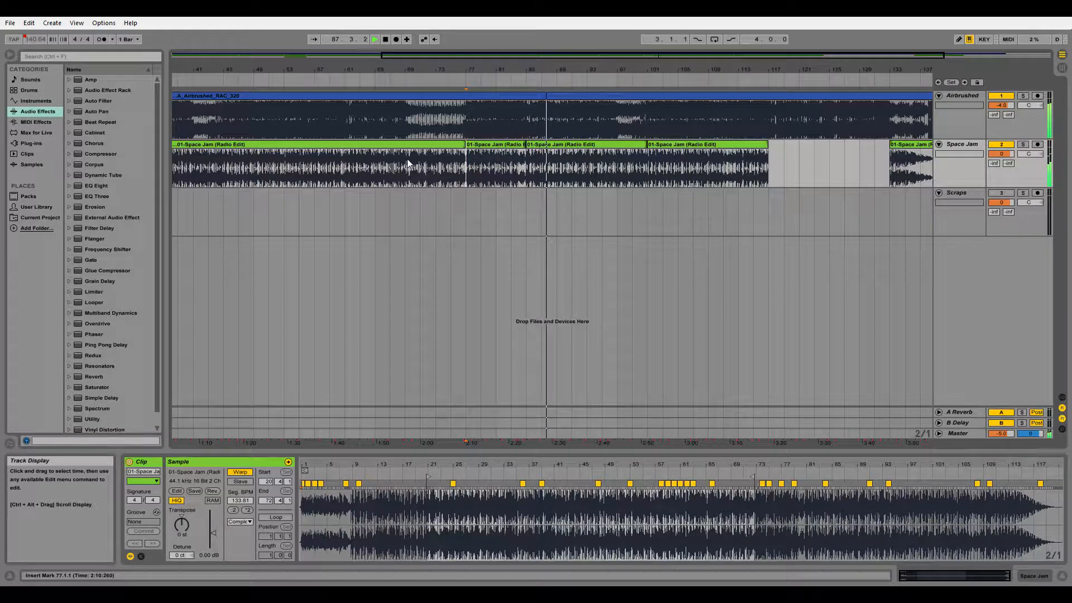
Split the Space Jam clip at bars 45 and 61, checking playback from both points.
{"action": "left_click", "coordinate": [255, 167]}
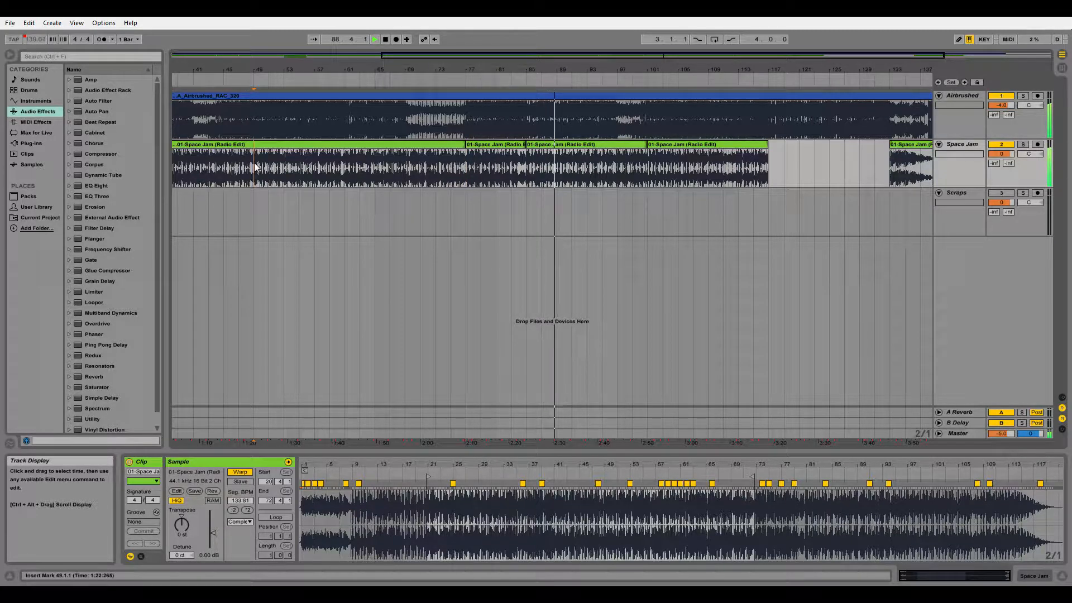
{"action": "key", "text": "space"}
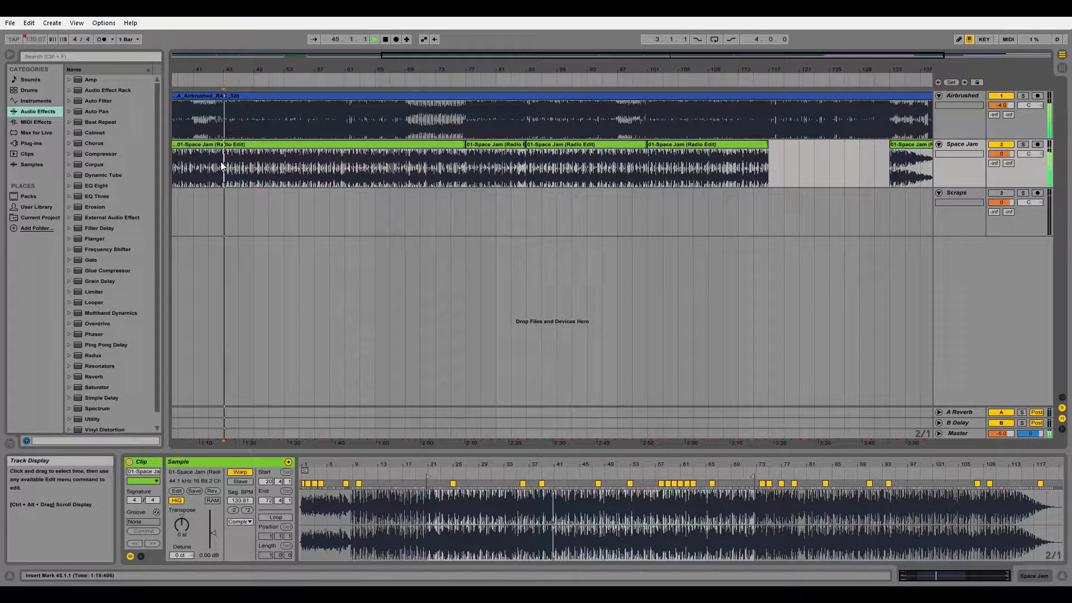
{"action": "key", "text": "ctrl+e"}
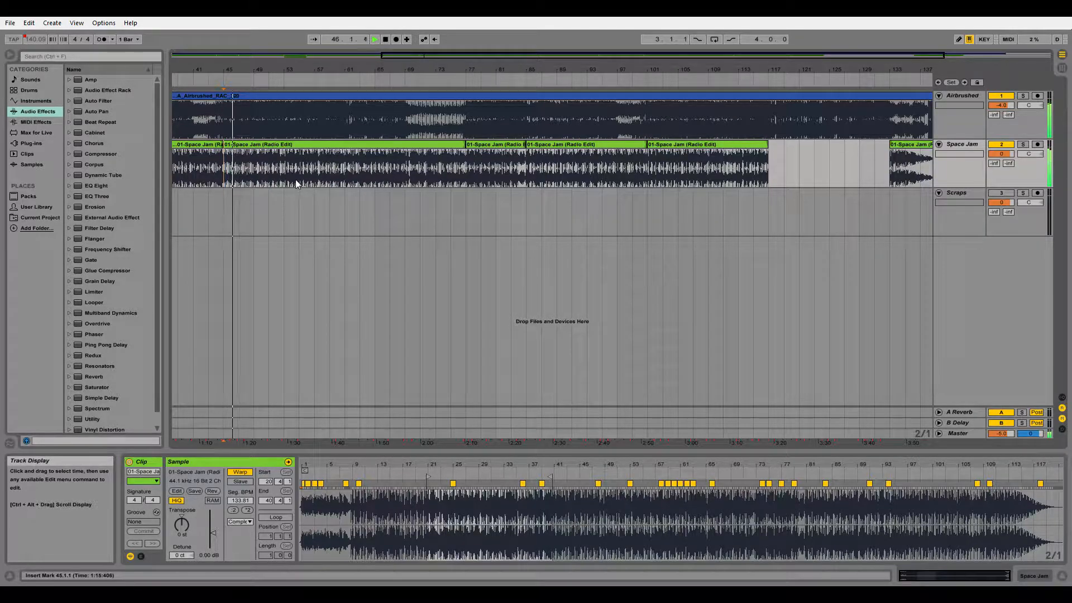
{"action": "key", "text": "space"}
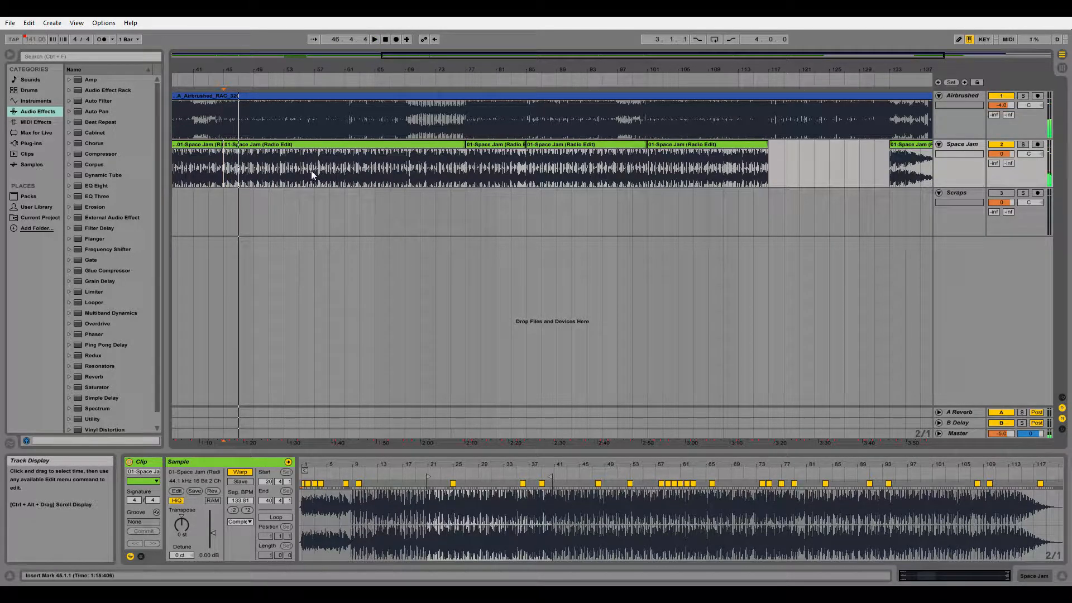
{"action": "left_click", "coordinate": [346, 166]}
{"action": "key", "text": "space"}
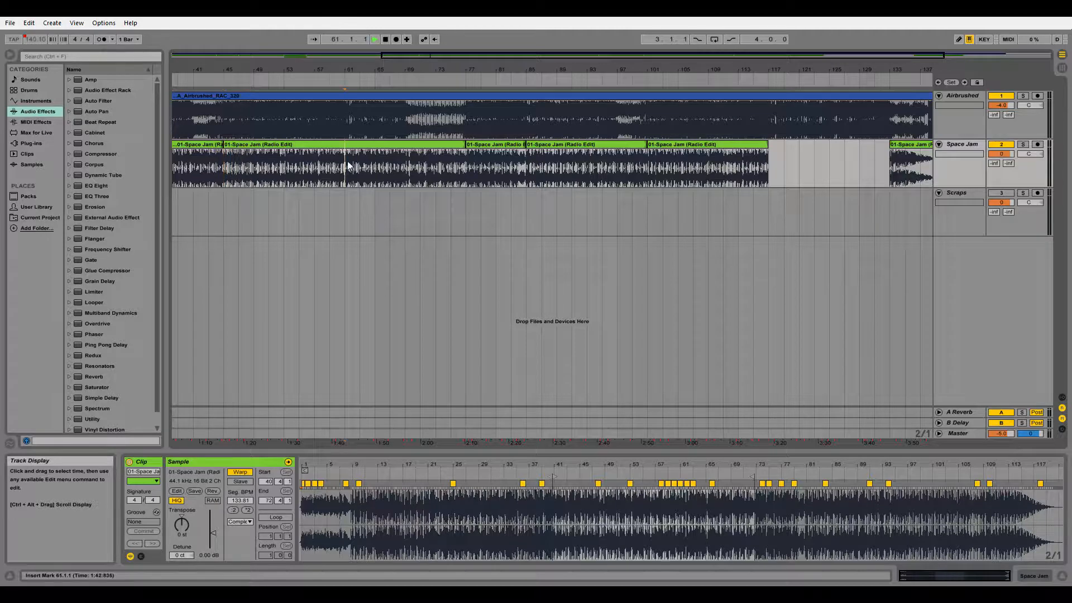
{"action": "key", "text": "ctrl+e"}
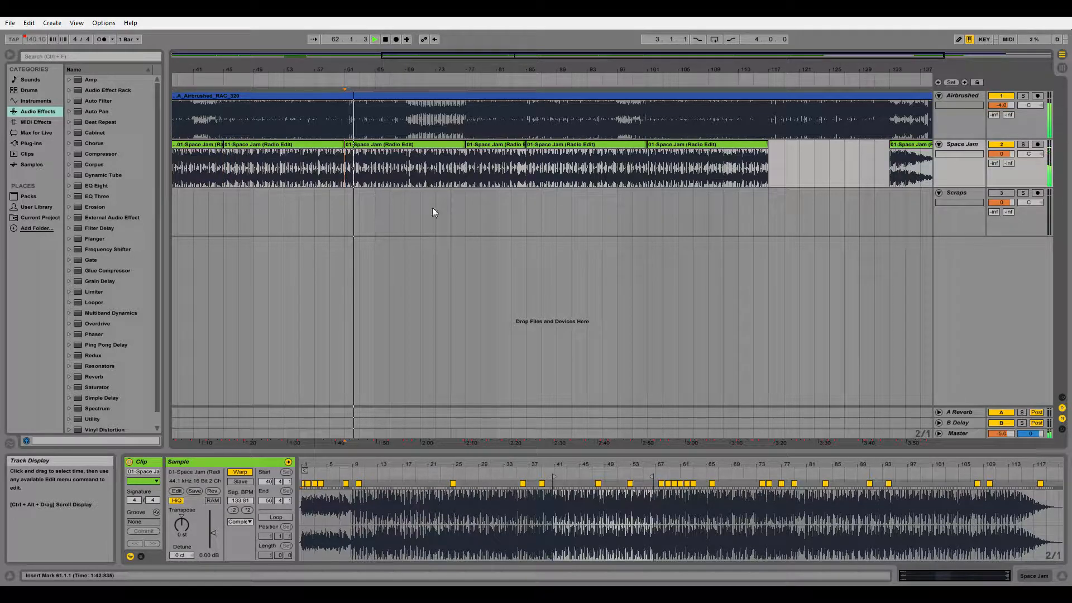
Move the Space Jam section at bar 101 to bar 117 and copy the bar 45 section into the gap at bar 101.
{"action": "left_click_drag", "start_coordinate": [501, 70], "coordinate": [526, 59]}
{"action": "key", "text": "space"}
{"action": "left_click_drag", "start_coordinate": [666, 146], "coordinate": [751, 150]}
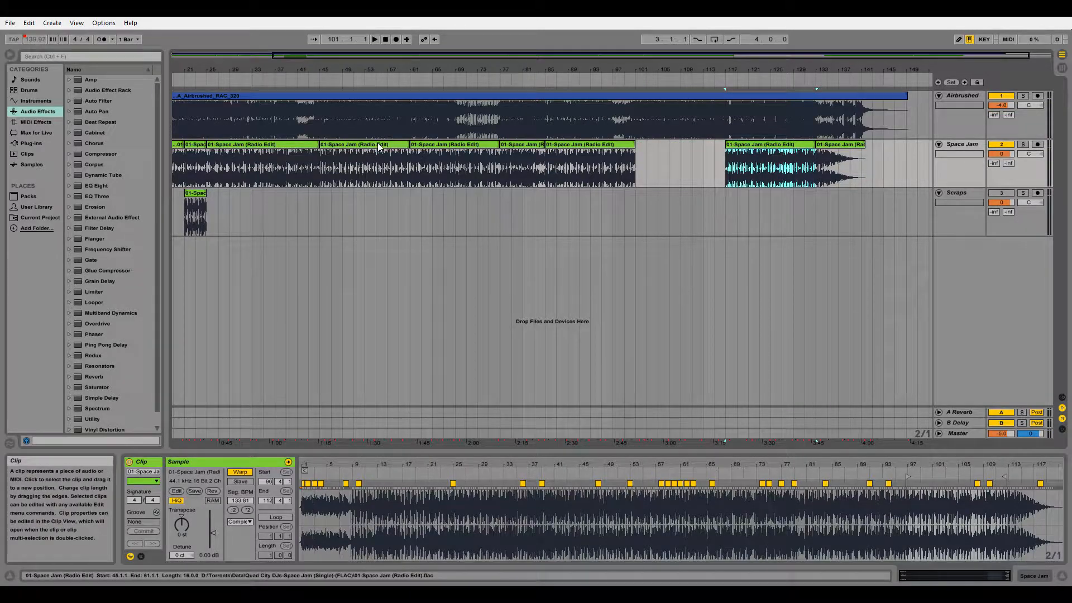
{"action": "left_click", "coordinate": [378, 146]}
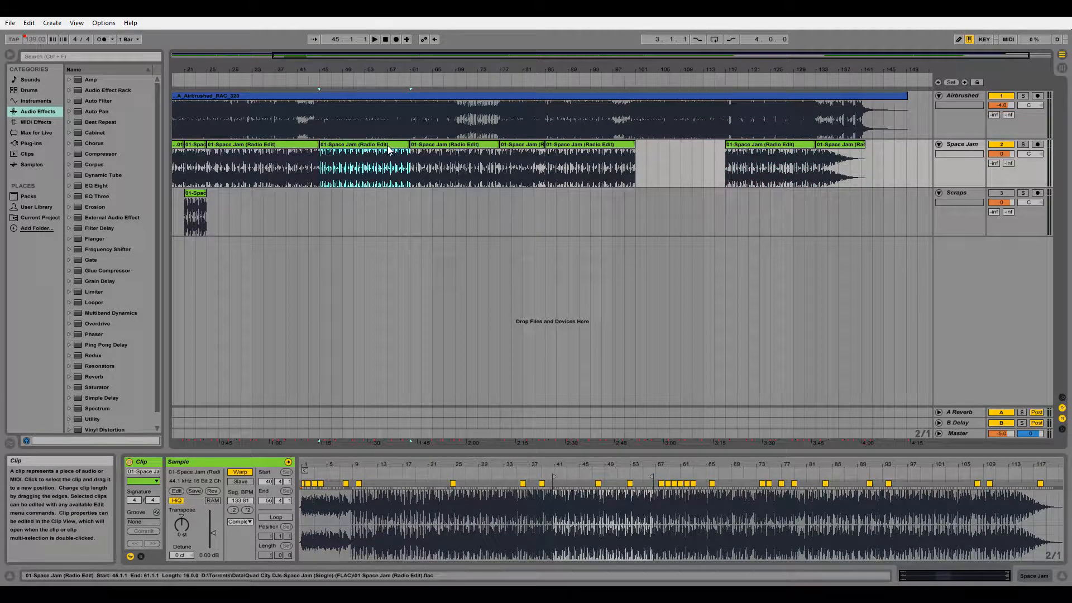
{"action": "left_click_drag", "start_coordinate": [389, 149], "coordinate": [703, 169]}
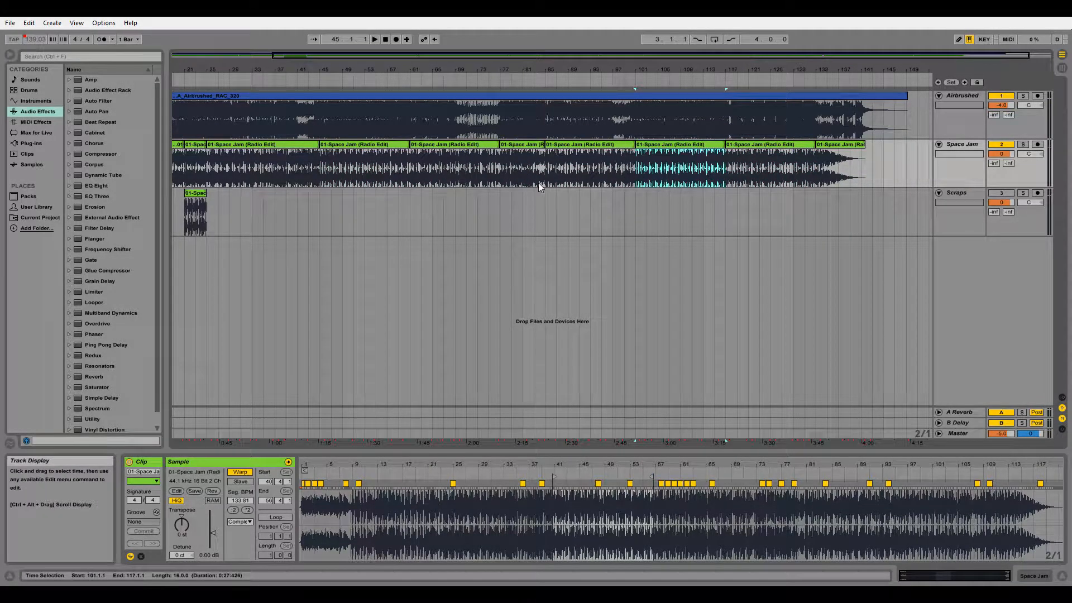
Listen from bar 101, move the bar 101–117 Space Jam section onto the Scraps track, and fold that track.
{"action": "left_click", "coordinate": [640, 157]}
{"action": "key", "text": "space"}
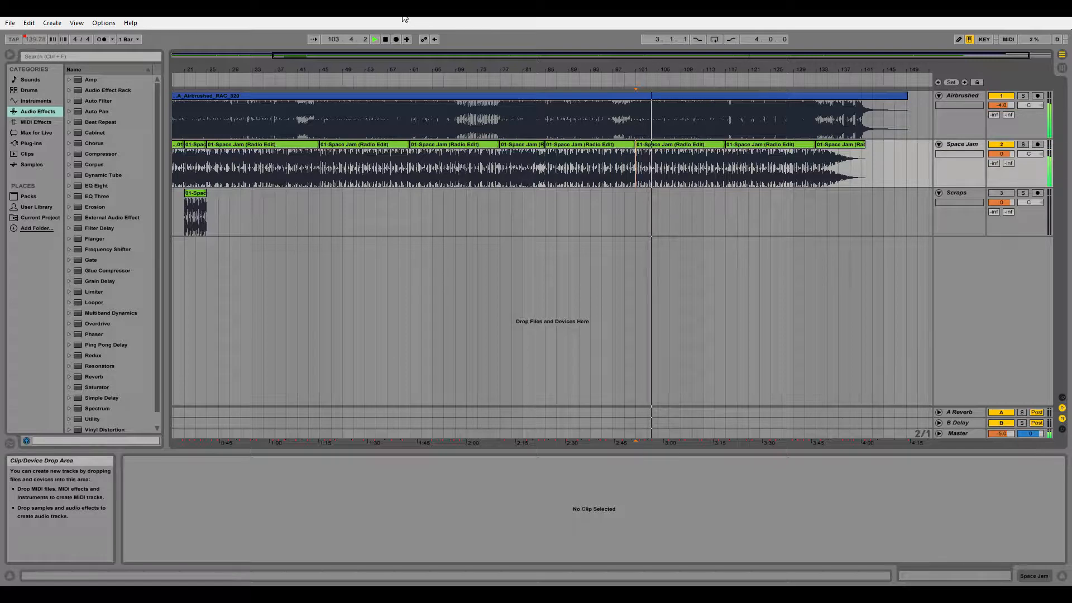
{"action": "key", "text": "space"}
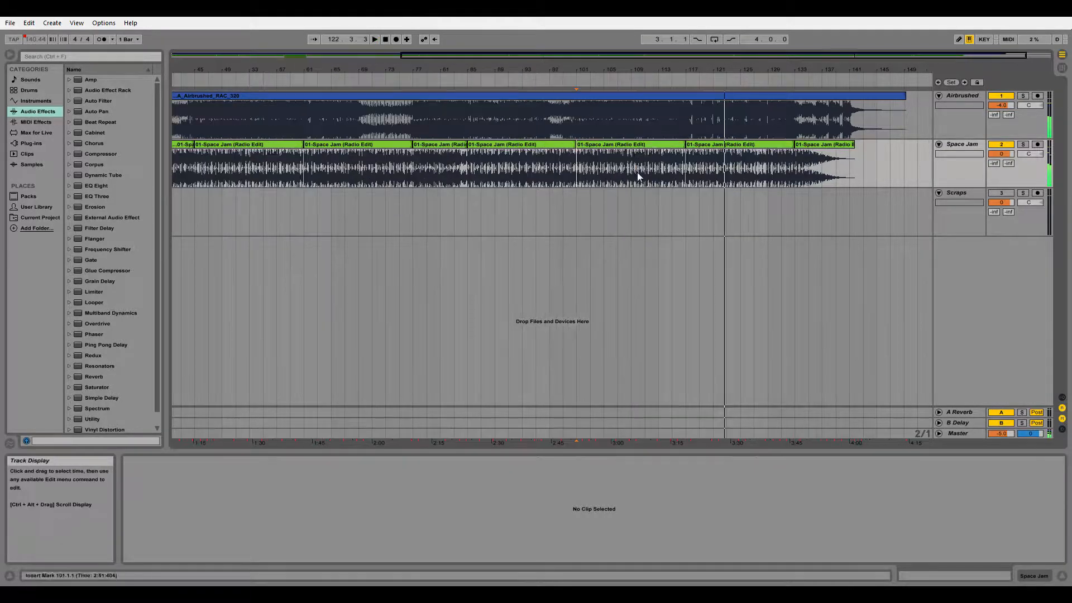
{"action": "left_click_drag", "start_coordinate": [577, 165], "coordinate": [635, 196]}
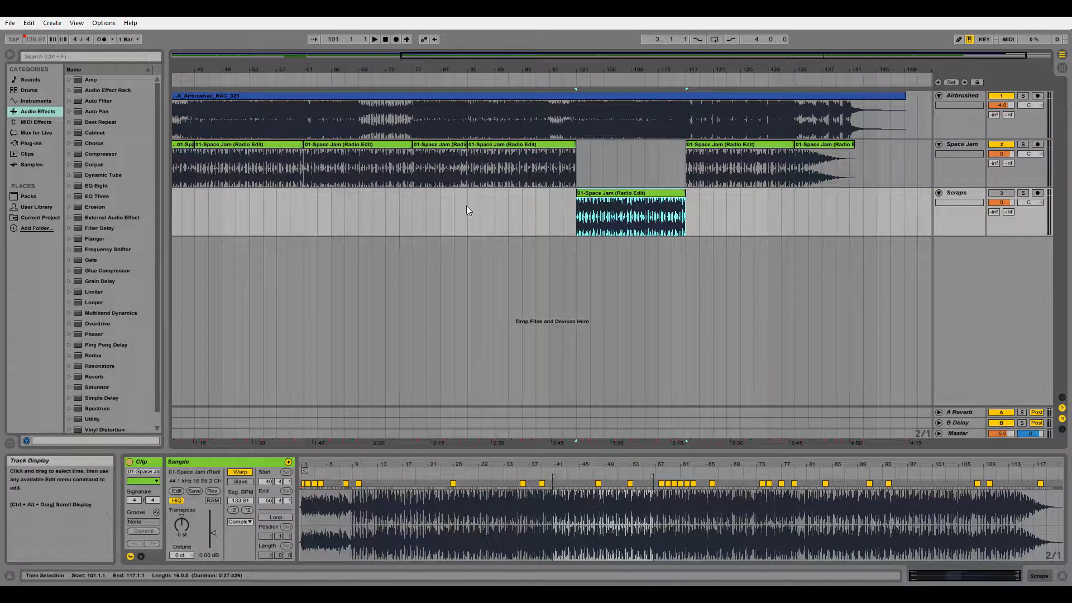
{"action": "left_click", "coordinate": [939, 193]}
Play the arrangement from the Space Jam split at bar 77.
{"action": "left_click", "coordinate": [481, 178]}
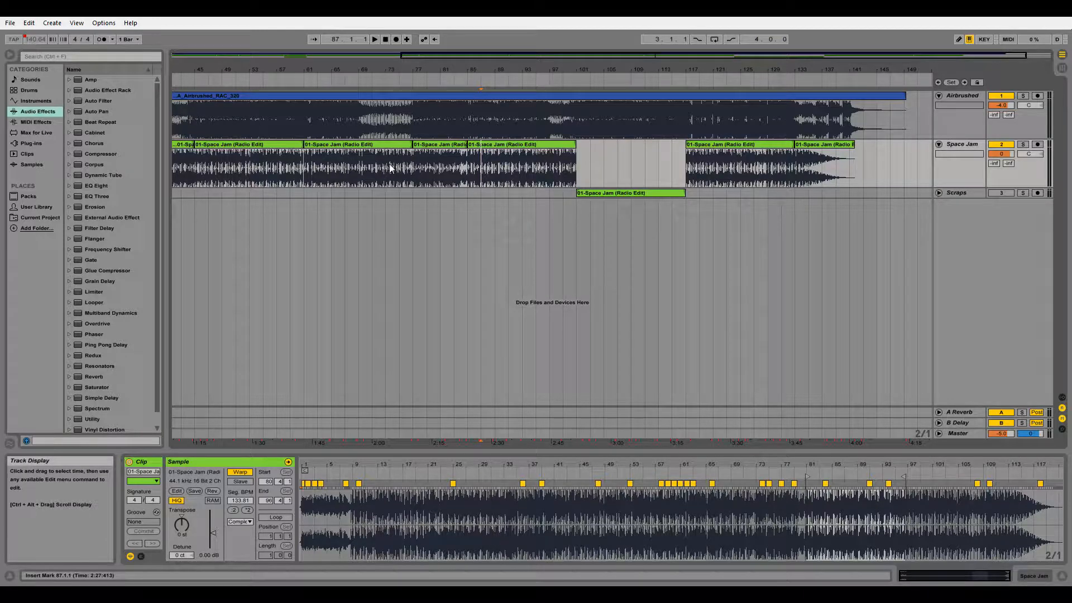
{"action": "left_click", "coordinate": [414, 159]}
{"action": "key", "text": "space"}
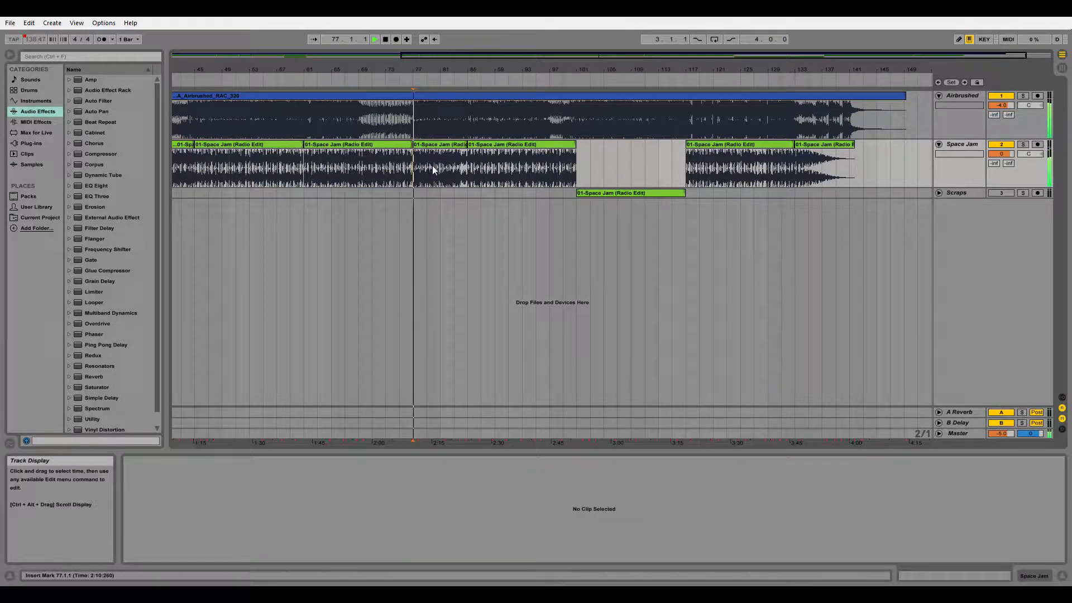
Copy the bar 77–85 Space Jam section into the gap at bars 101 and 109, and listen from bars 105, 117 and 116.
{"action": "left_click", "coordinate": [452, 149]}
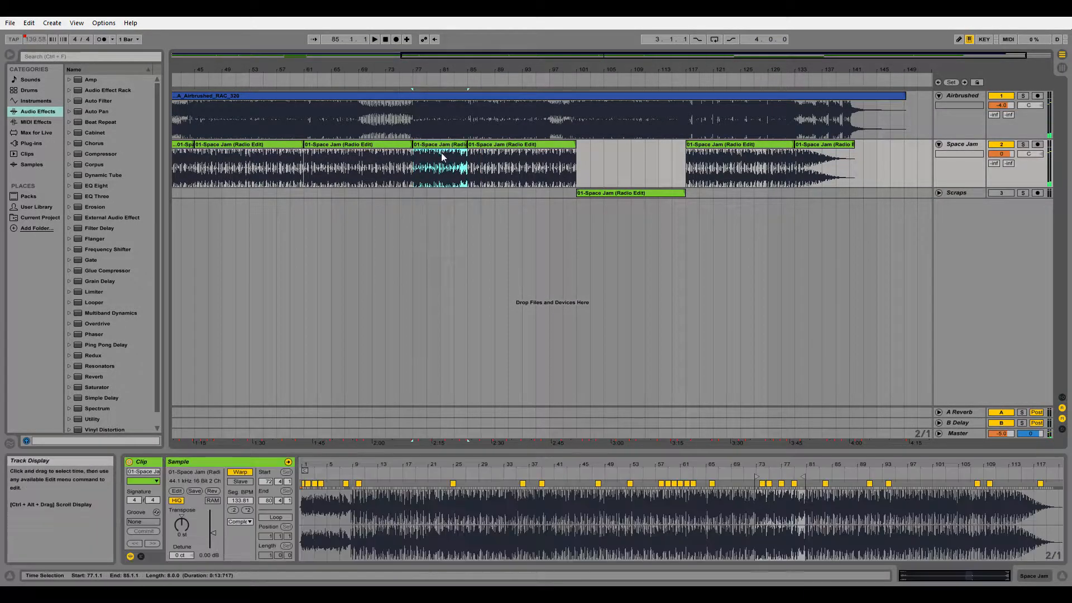
{"action": "left_click_drag", "start_coordinate": [452, 150], "coordinate": [615, 149]}
{"action": "left_click_drag", "start_coordinate": [615, 69], "coordinate": [460, 131]}
{"action": "key", "text": "ctrl+d"}
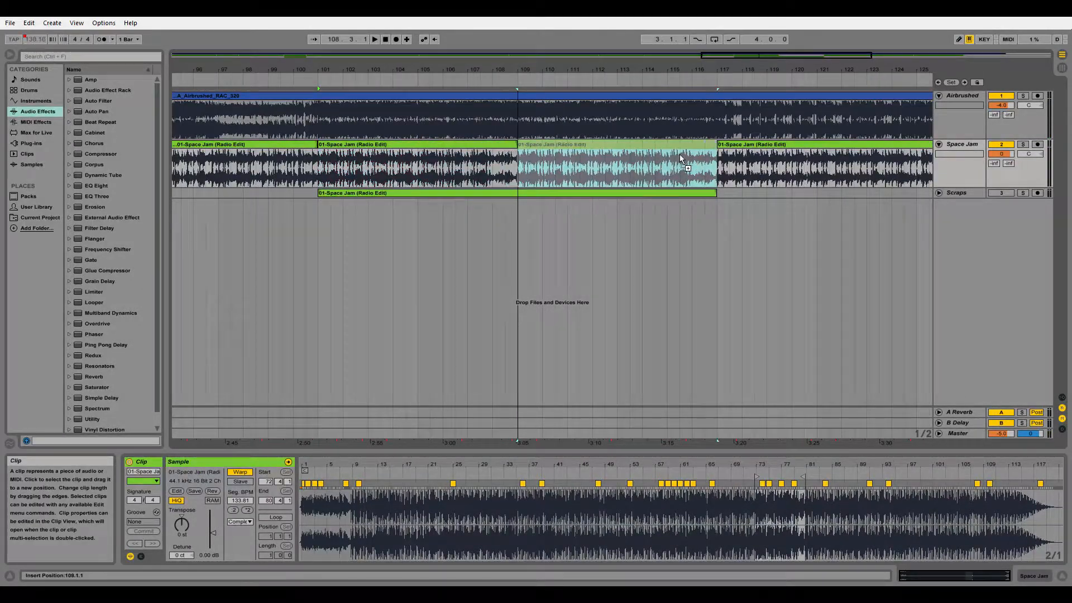
{"action": "left_click", "coordinate": [419, 165]}
{"action": "key", "text": "space"}
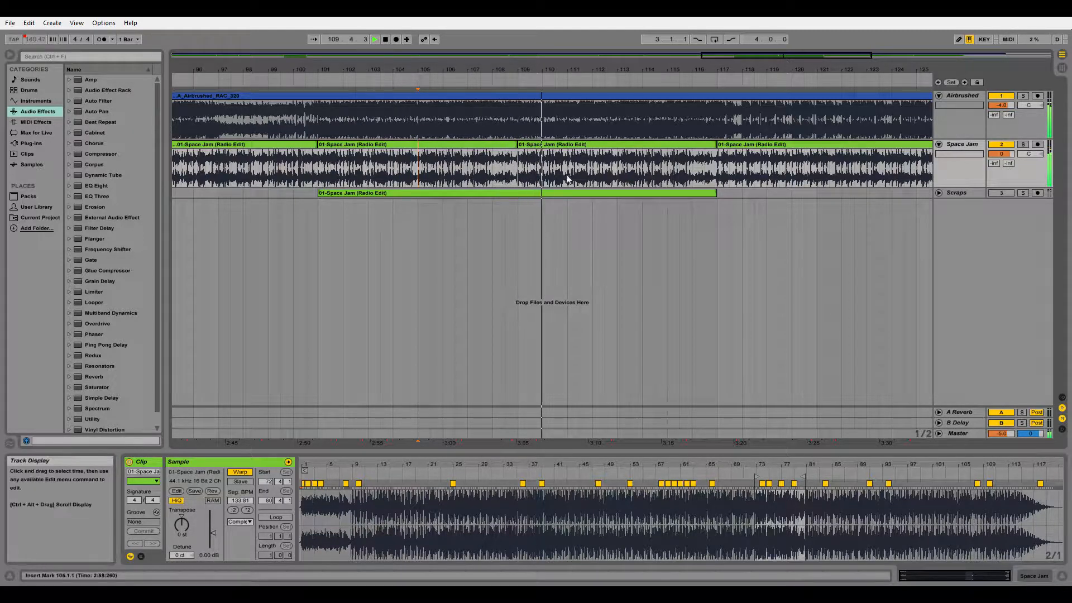
{"action": "left_click", "coordinate": [717, 169]}
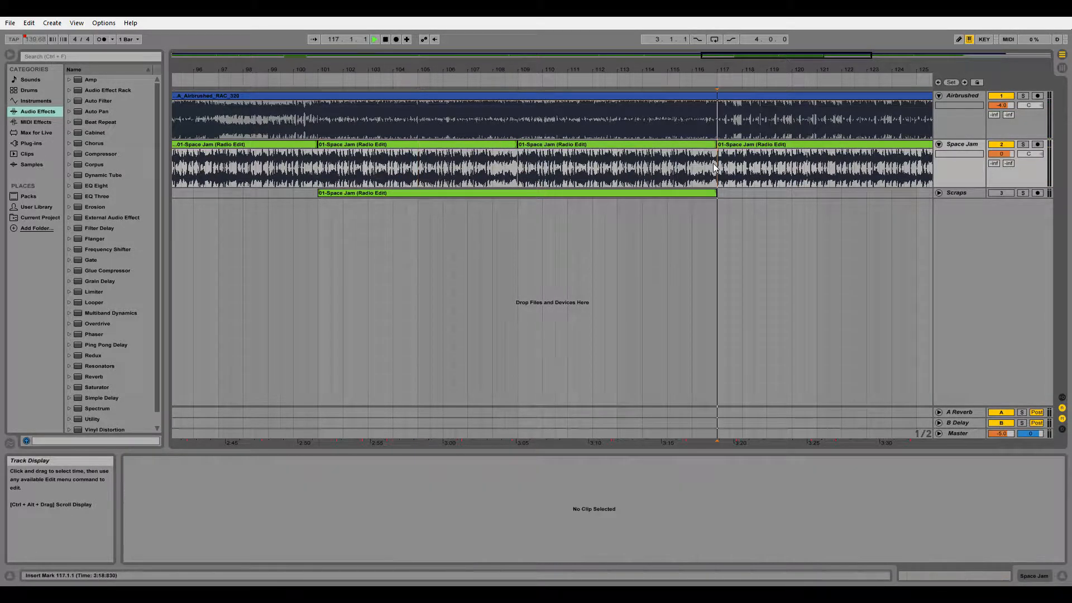
{"action": "left_click", "coordinate": [704, 169]}
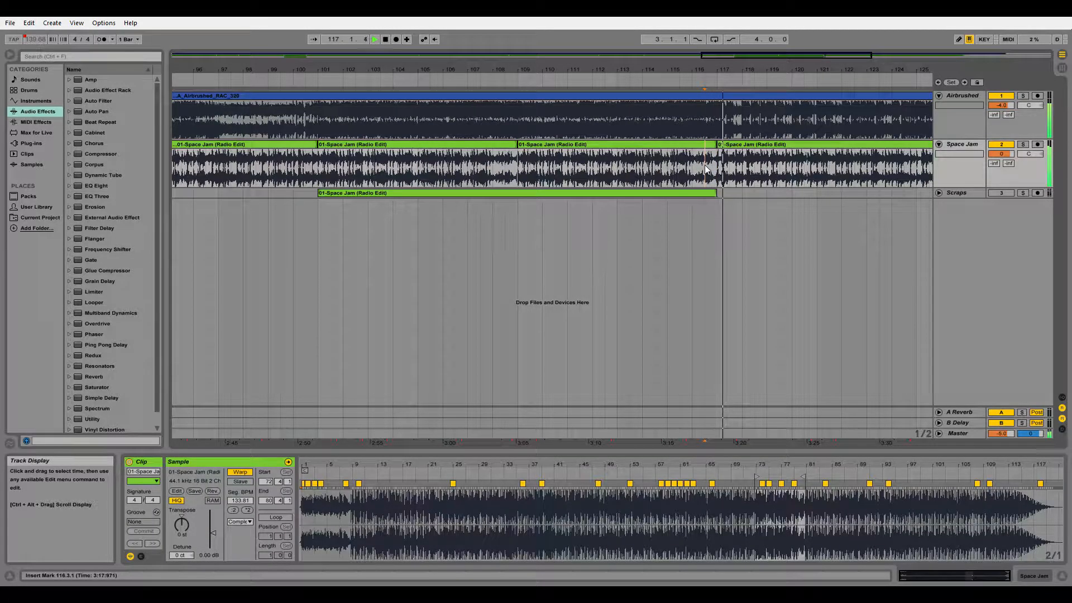
Solo Space Jam and replace bars 107–109 with a copy of bars 103–105, listening before and after the edit.
{"action": "left_click", "coordinate": [468, 165]}
{"action": "key", "text": "space"}
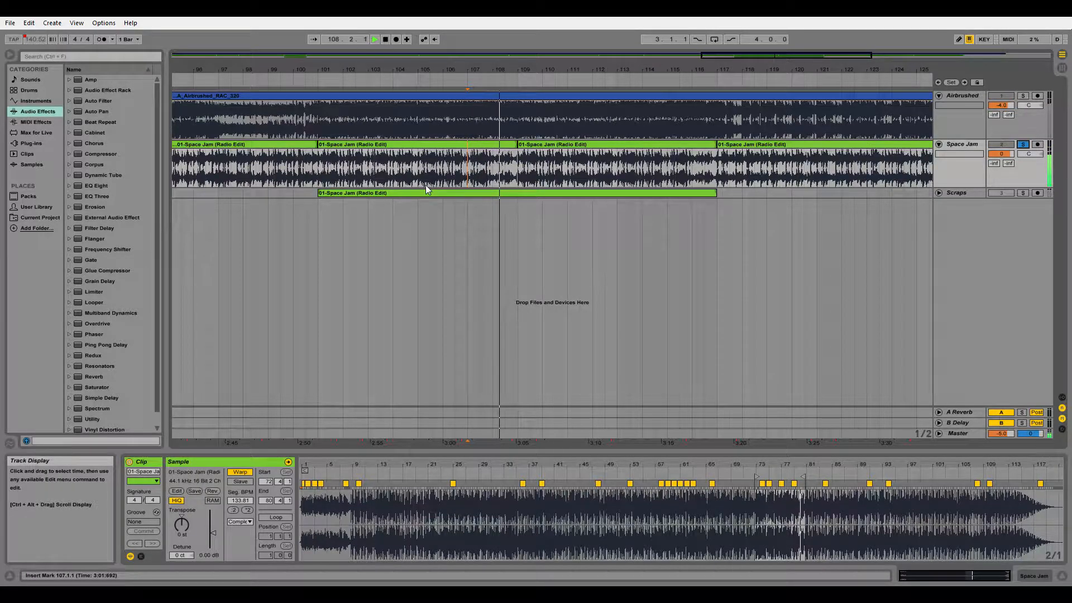
{"action": "left_click", "coordinate": [377, 174]}
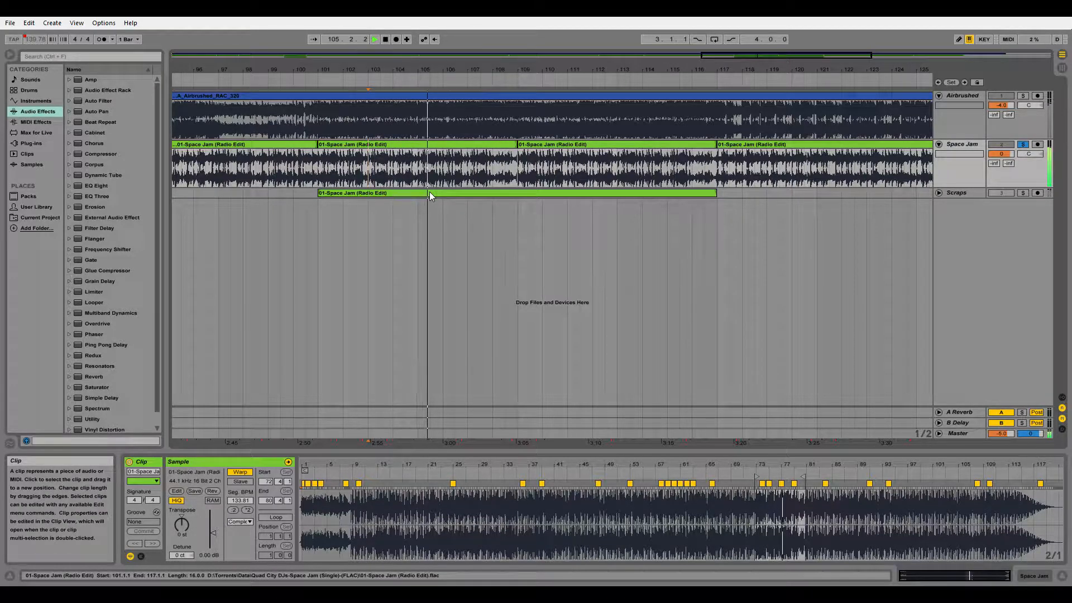
{"action": "key", "text": "space"}
{"action": "left_click_drag", "start_coordinate": [368, 166], "coordinate": [480, 164]}
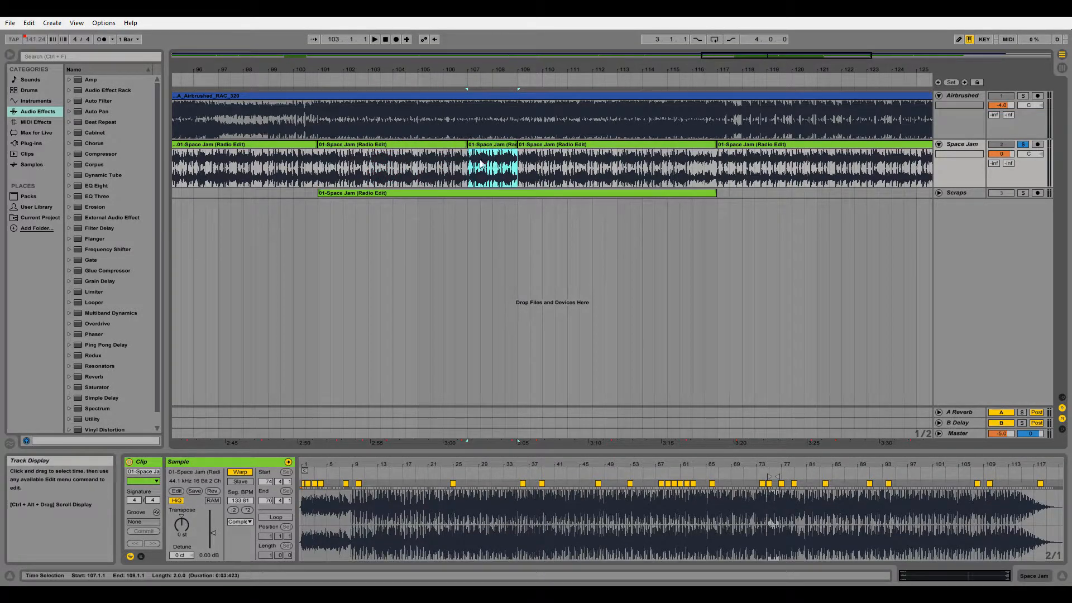
{"action": "left_click", "coordinate": [467, 164]}
{"action": "key", "text": "space"}
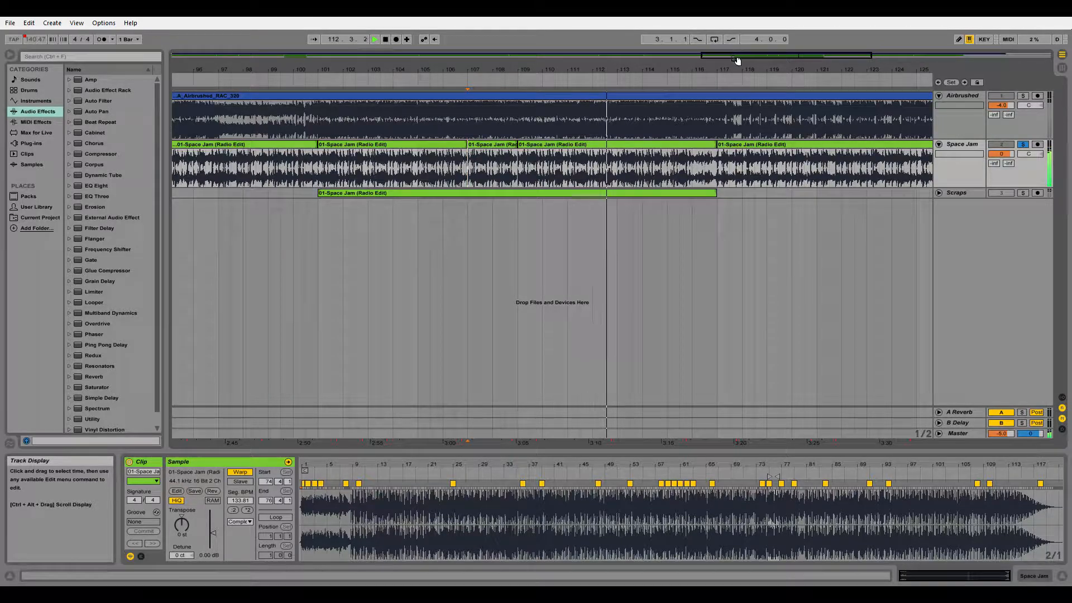
Extend the start of the Space Jam clip at bar 117 about an eighth note earlier and play the join from bar 116.
{"action": "left_click_drag", "start_coordinate": [737, 69], "coordinate": [661, 189]}
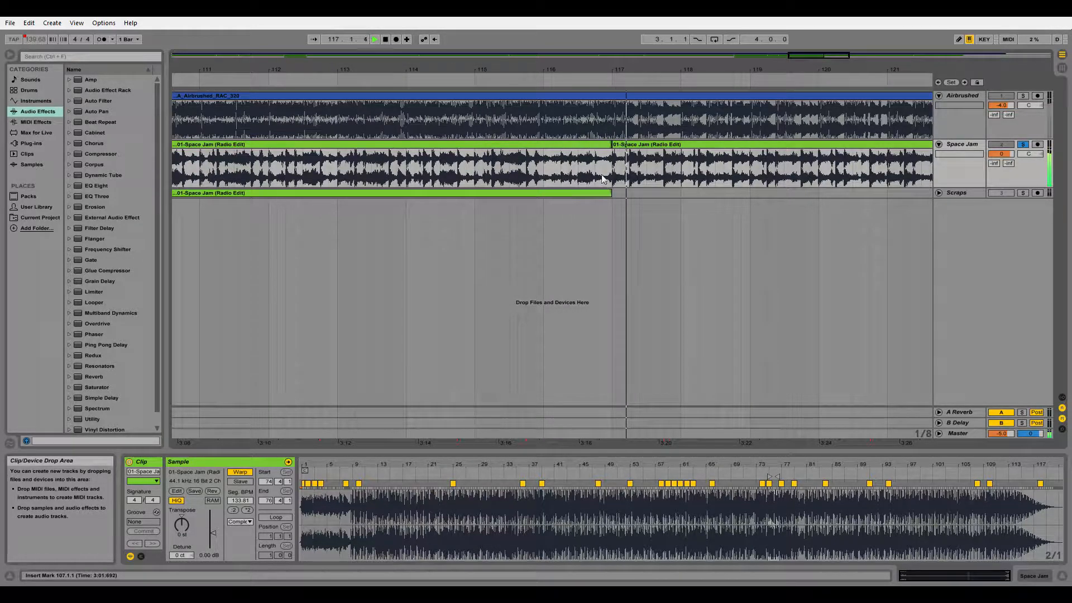
{"action": "key", "text": "space"}
{"action": "left_click_drag", "start_coordinate": [611, 147], "coordinate": [602, 148]}
{"action": "left_click", "coordinate": [542, 162]}
{"action": "key", "text": "space"}
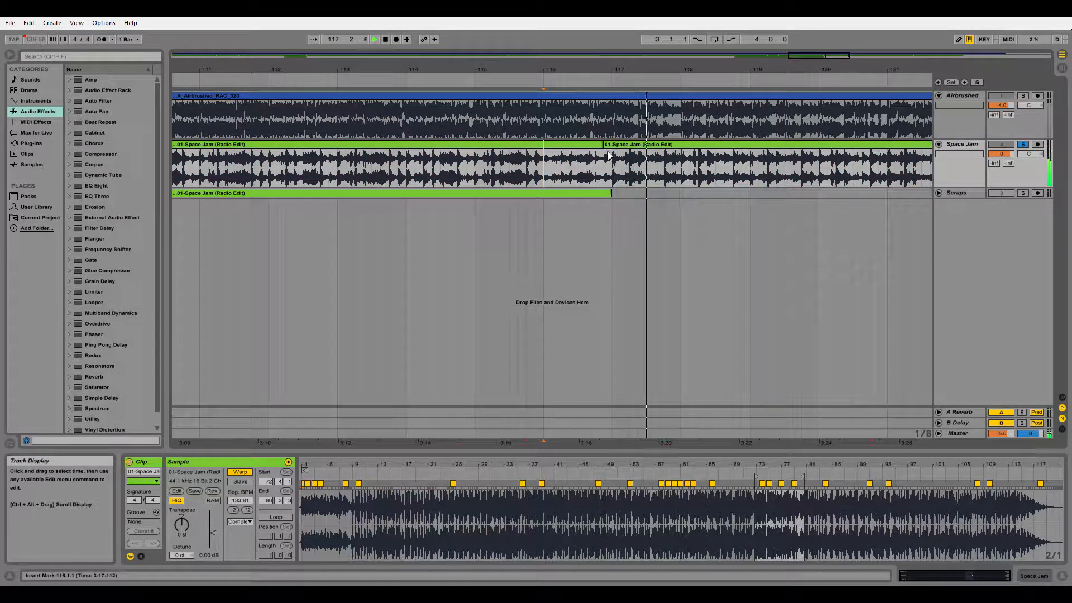
{"action": "key", "text": "space"}
Play both tracks from just before bar 77, and show the Airbrushed track's Track Volume automation in its own lane.
{"action": "left_click", "coordinate": [577, 164]}
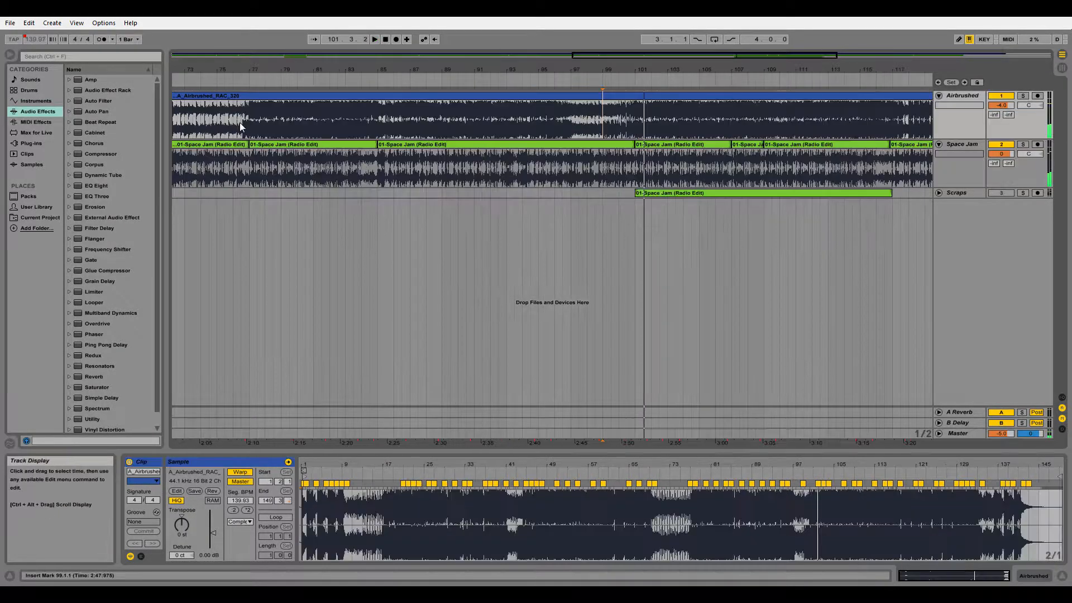
{"action": "left_click", "coordinate": [241, 126]}
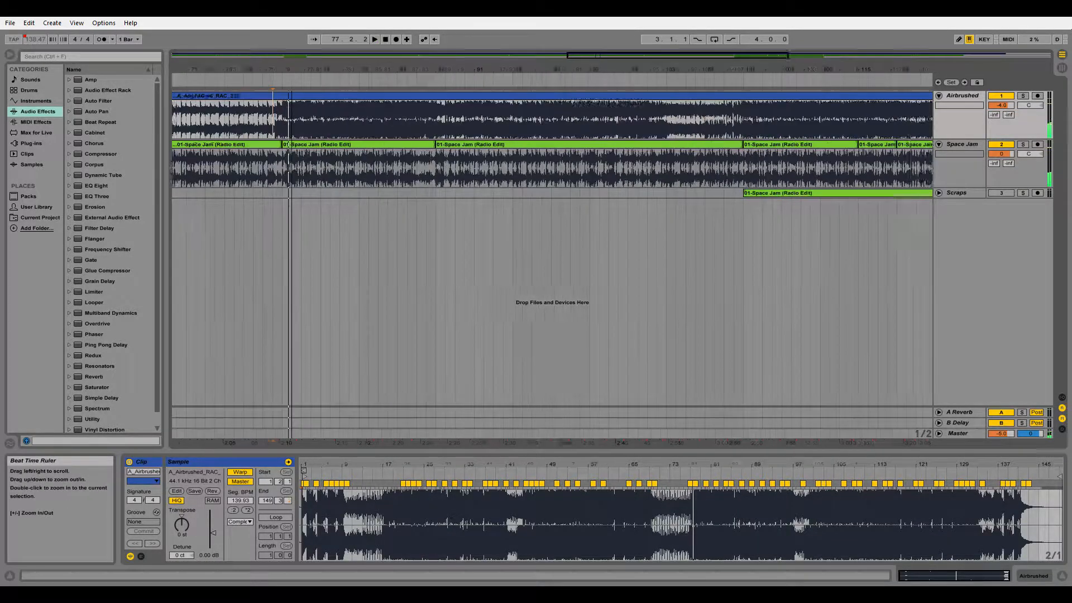
{"action": "left_click_drag", "start_coordinate": [290, 69], "coordinate": [532, 69]}
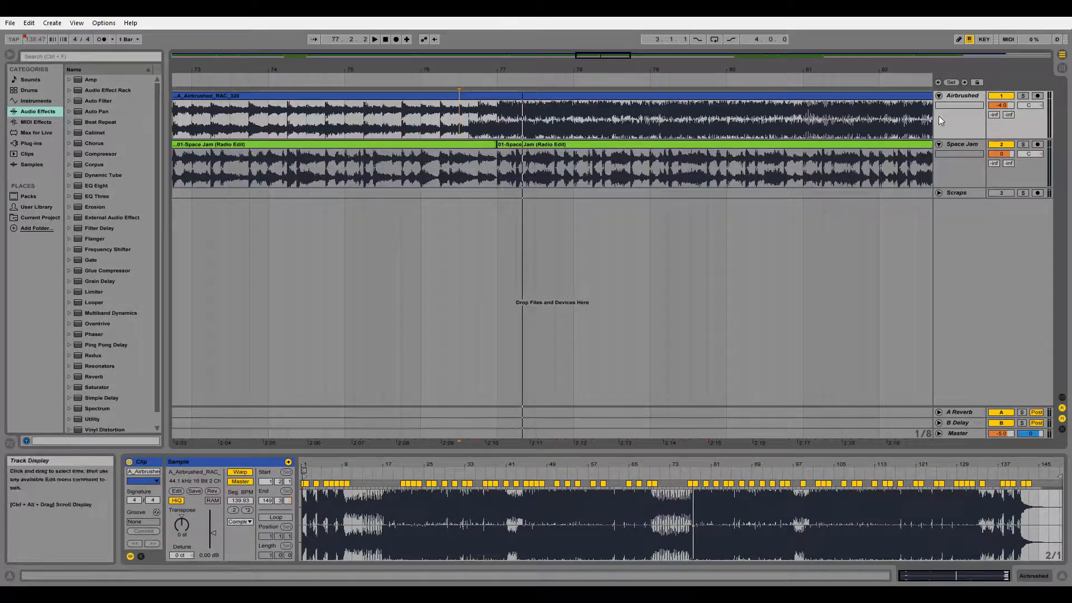
{"action": "key", "text": "a"}
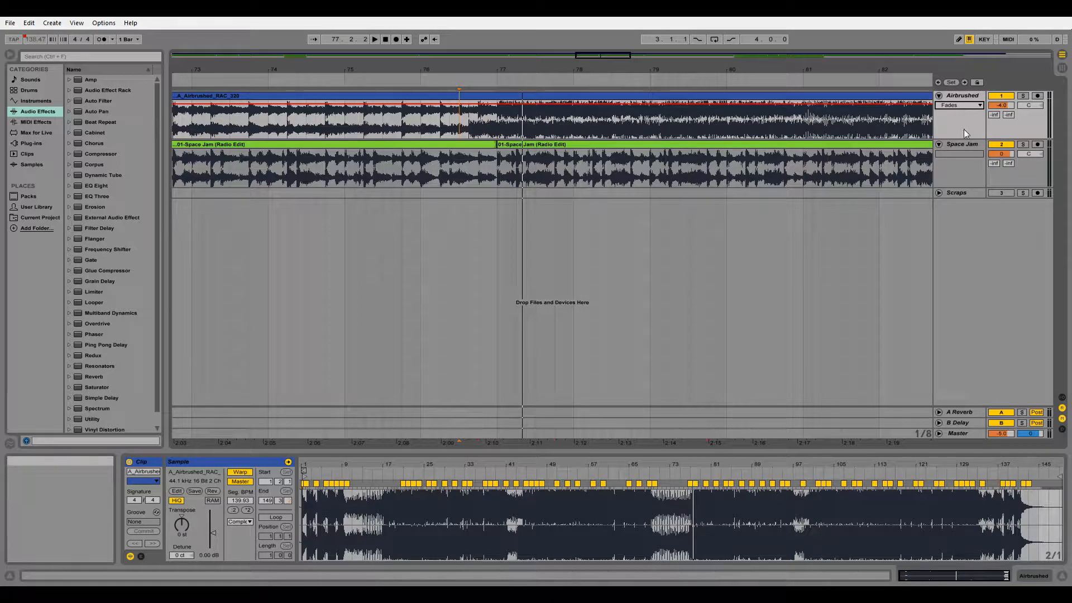
{"action": "left_click", "coordinate": [969, 105]}
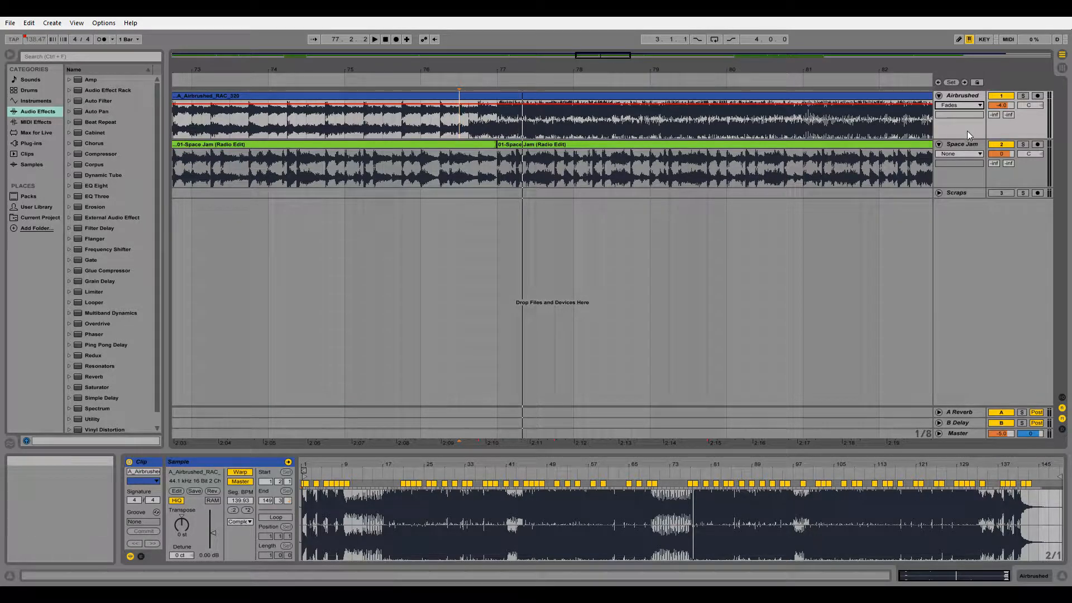
{"action": "left_click", "coordinate": [967, 131]}
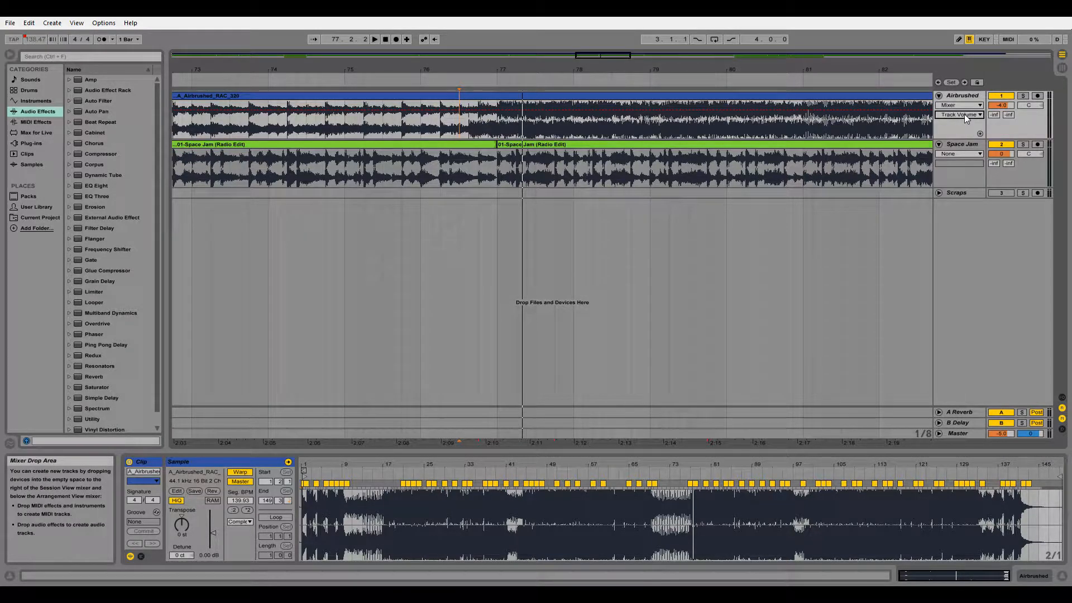
{"action": "left_click", "coordinate": [980, 133]}
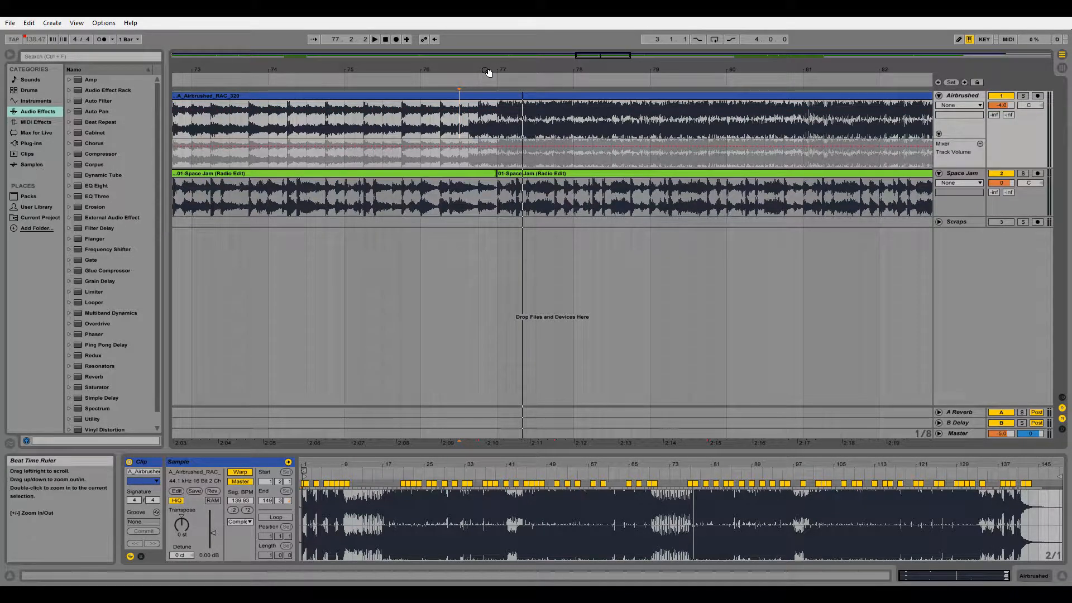
Play both tracks from beat 76.4 to check the transition into bar 77.
{"action": "left_click_drag", "start_coordinate": [488, 71], "coordinate": [504, 123]}
{"action": "left_click", "coordinate": [483, 116]}
{"action": "key", "text": "space"}
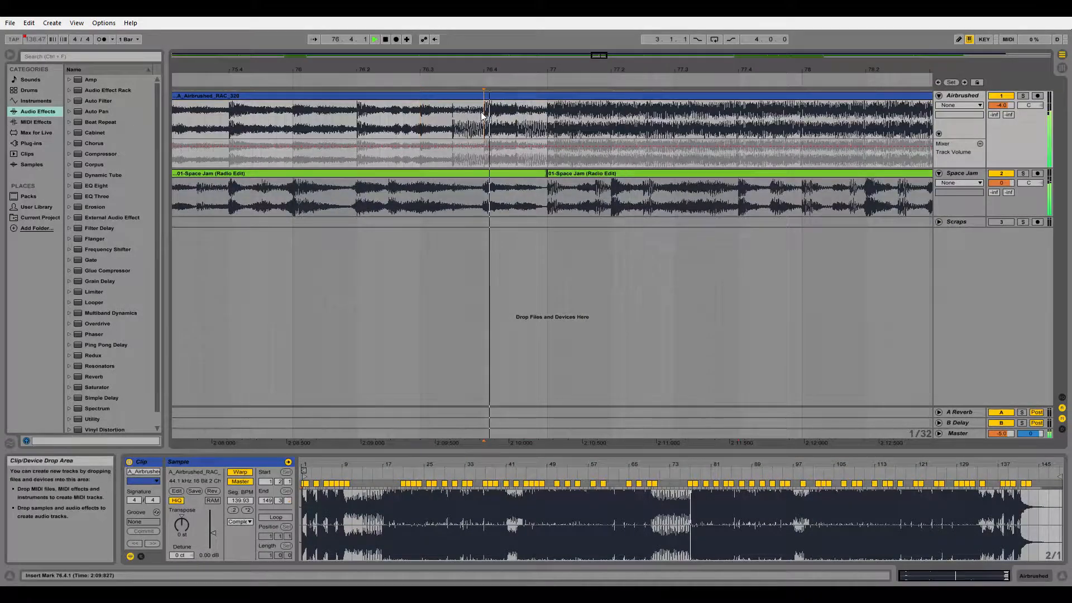
{"action": "key", "text": "space"}
{"action": "key", "text": "space"}
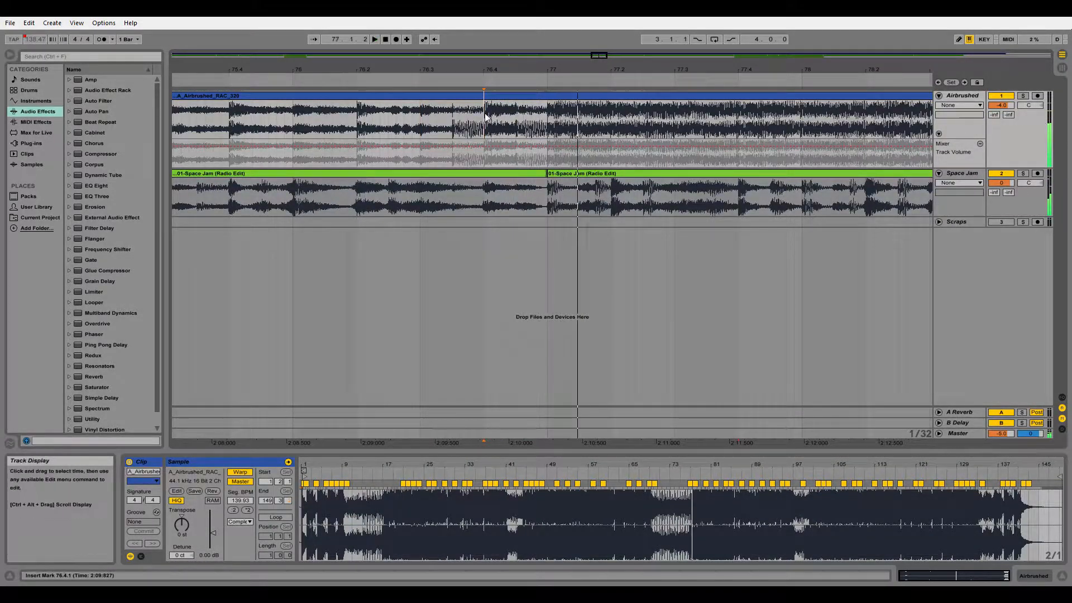
Raise the Airbrushed Track Volume automation to 0.0 dB between beat 76.4 and bar 77, and listen from beat 76.3.
{"action": "left_click", "coordinate": [484, 148]}
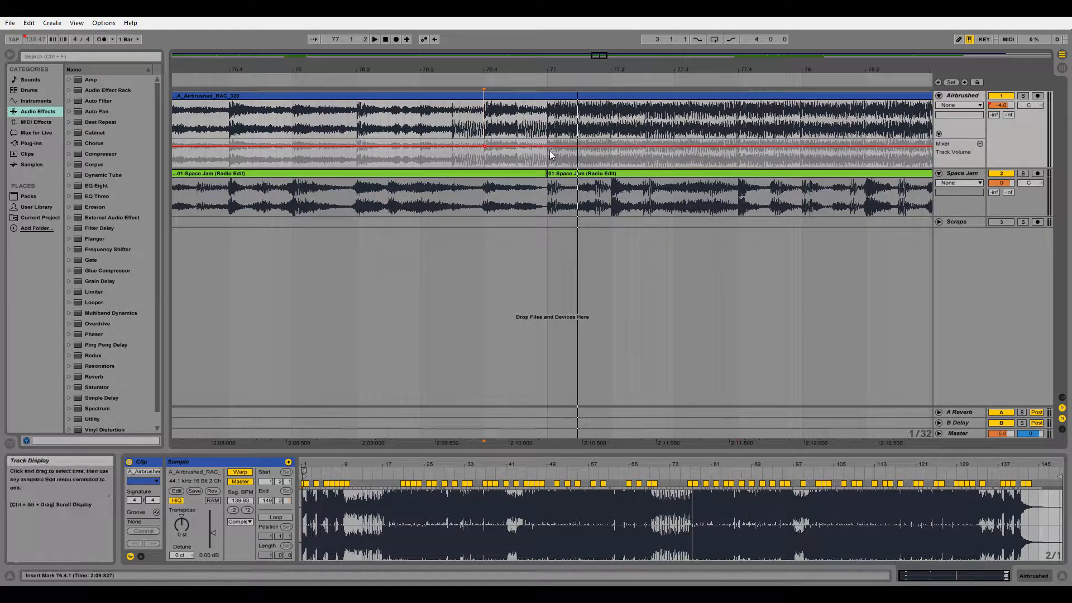
{"action": "left_click", "coordinate": [499, 145]}
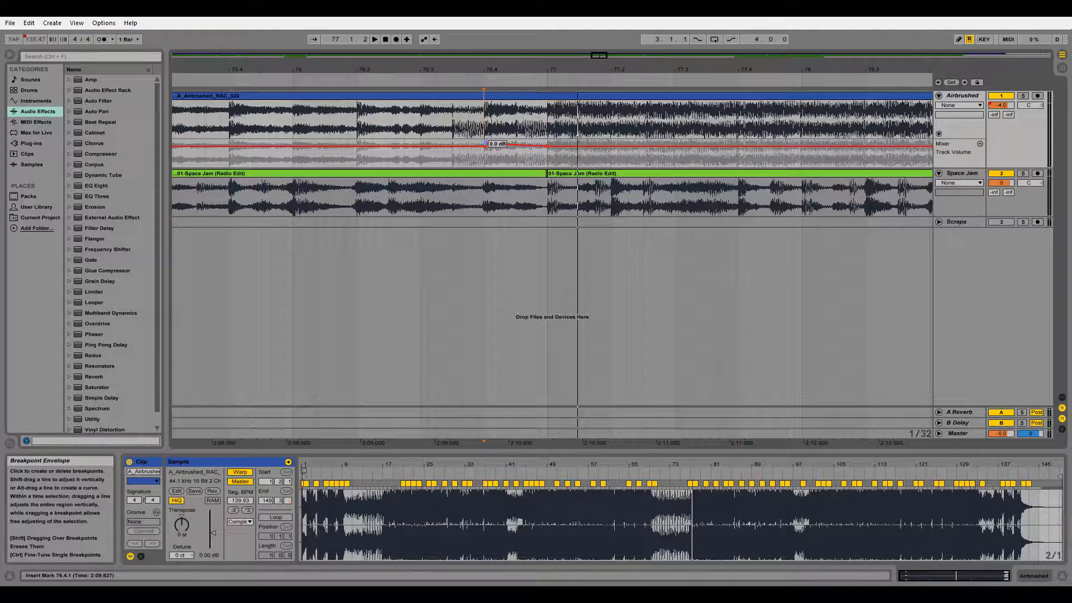
{"action": "left_click_drag", "start_coordinate": [537, 145], "coordinate": [537, 153]}
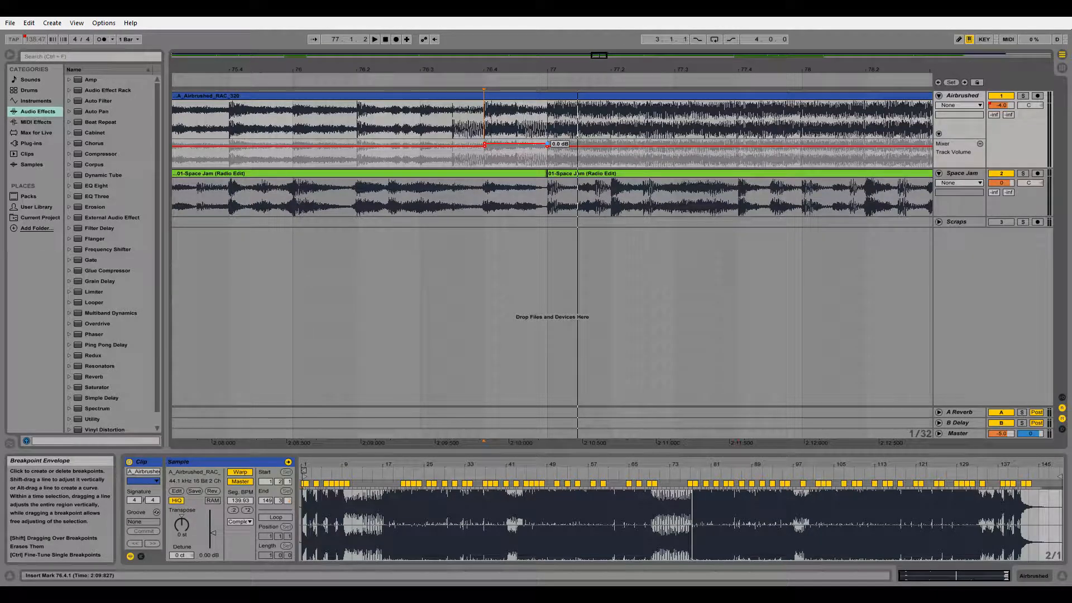
{"action": "left_click", "coordinate": [419, 159]}
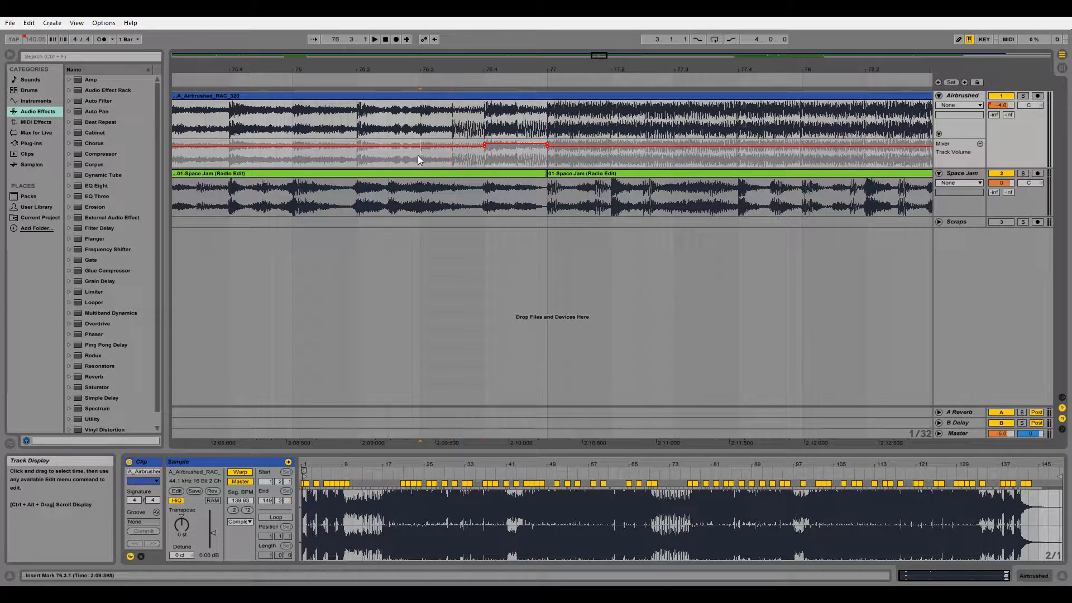
{"action": "key", "text": "space"}
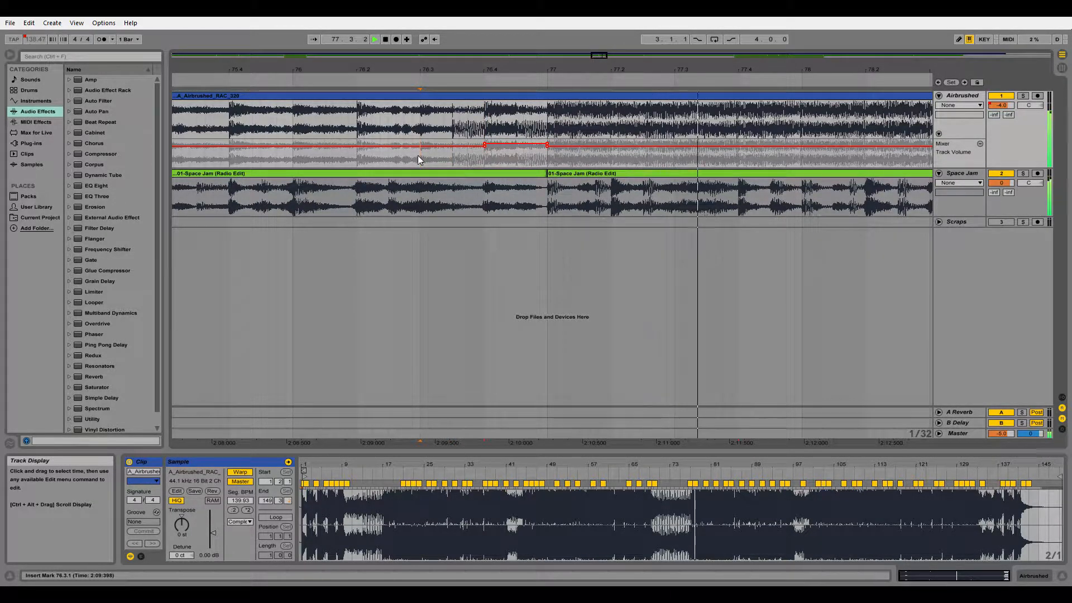
{"action": "key", "text": "space"}
{"action": "key", "text": "space"}
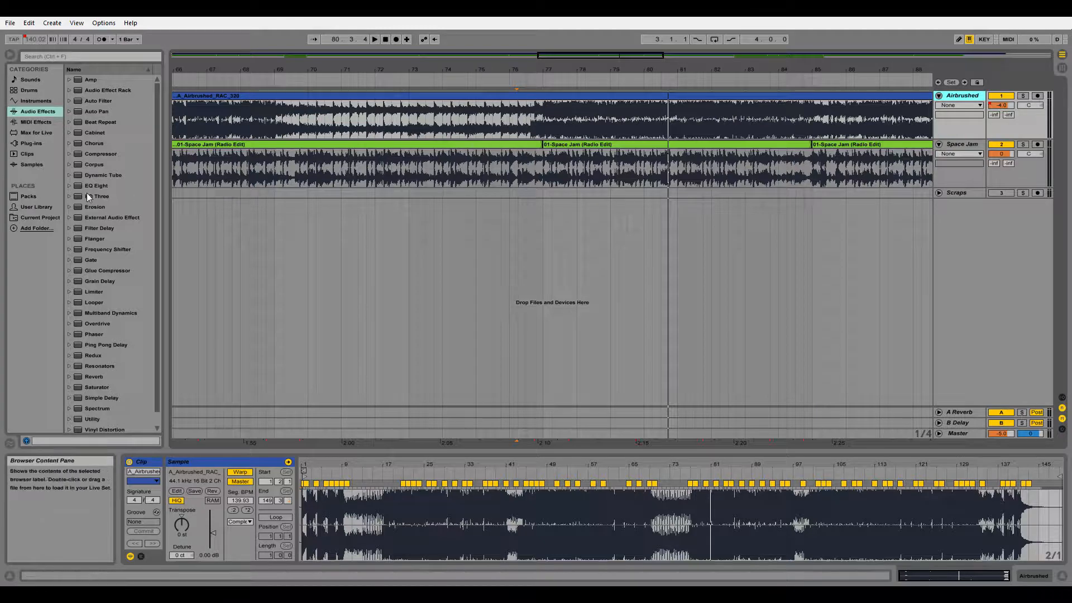
Show the Airbrushed track's device chain and add an EQ Eight effect to it.
{"action": "left_click", "coordinate": [1034, 575]}
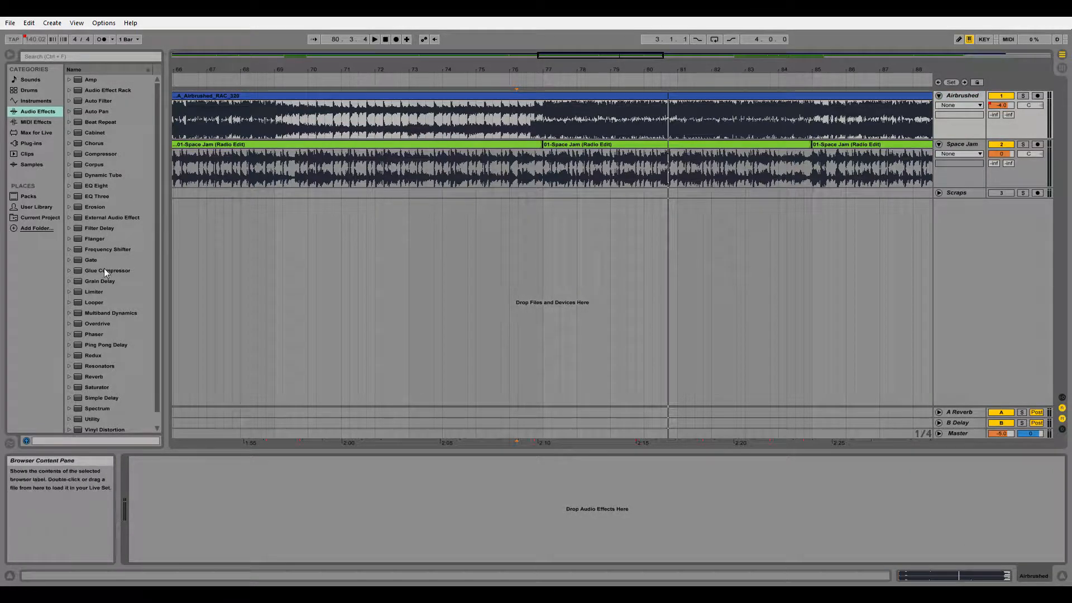
{"action": "scroll", "coordinate": [129, 311], "scroll_direction": "down", "scroll_amount": 1}
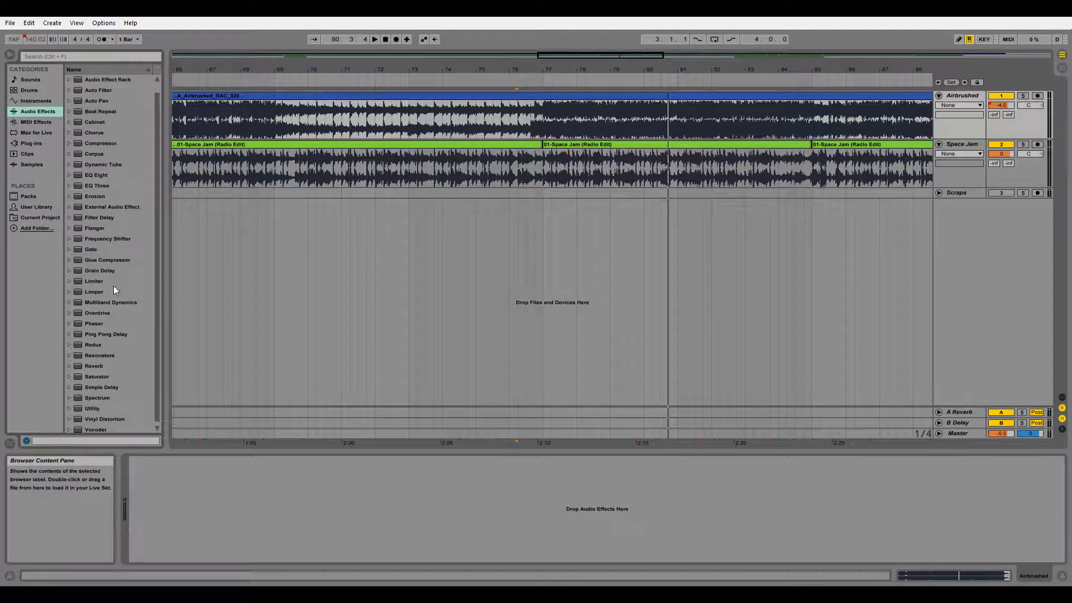
{"action": "double_click", "coordinate": [102, 176]}
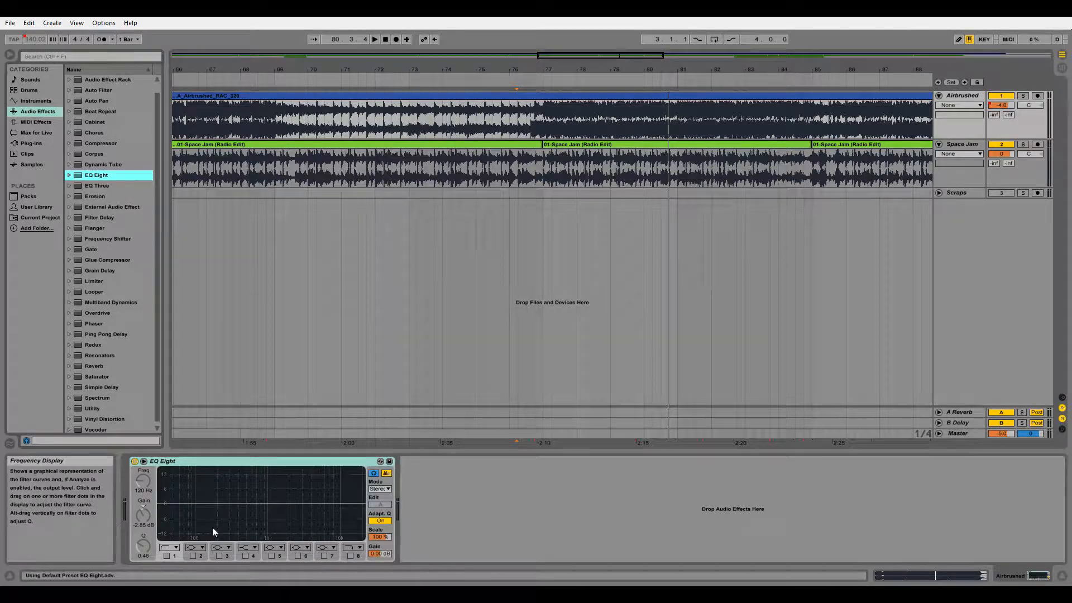
{"action": "left_click", "coordinate": [187, 462]}
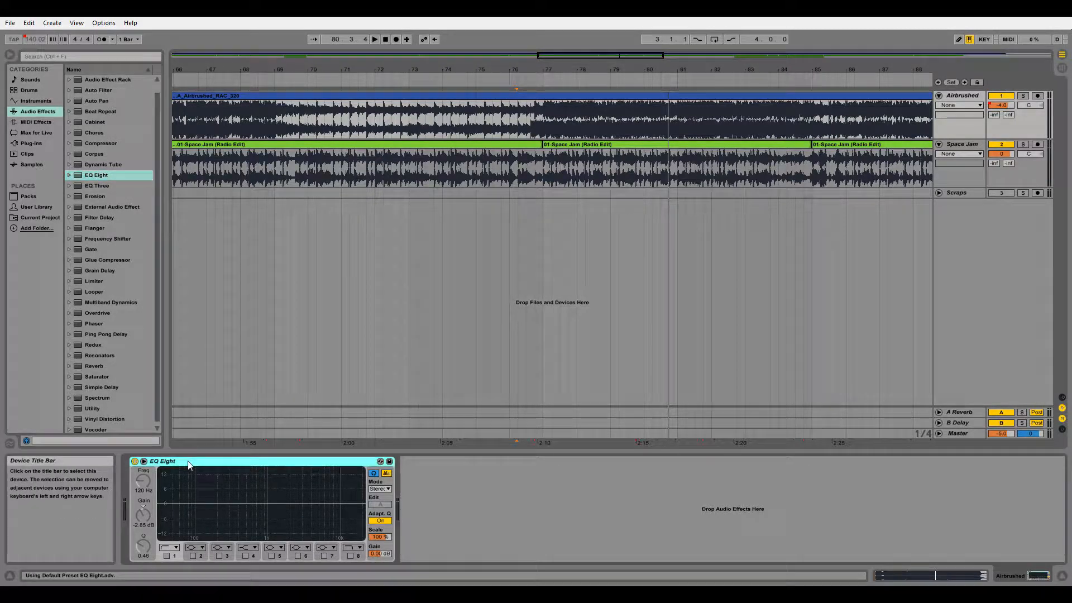
Enable band 1 of the EQ Eight as a bell filter at 1.60 kHz and listen to it from bar 74.
{"action": "left_click", "coordinate": [174, 548]}
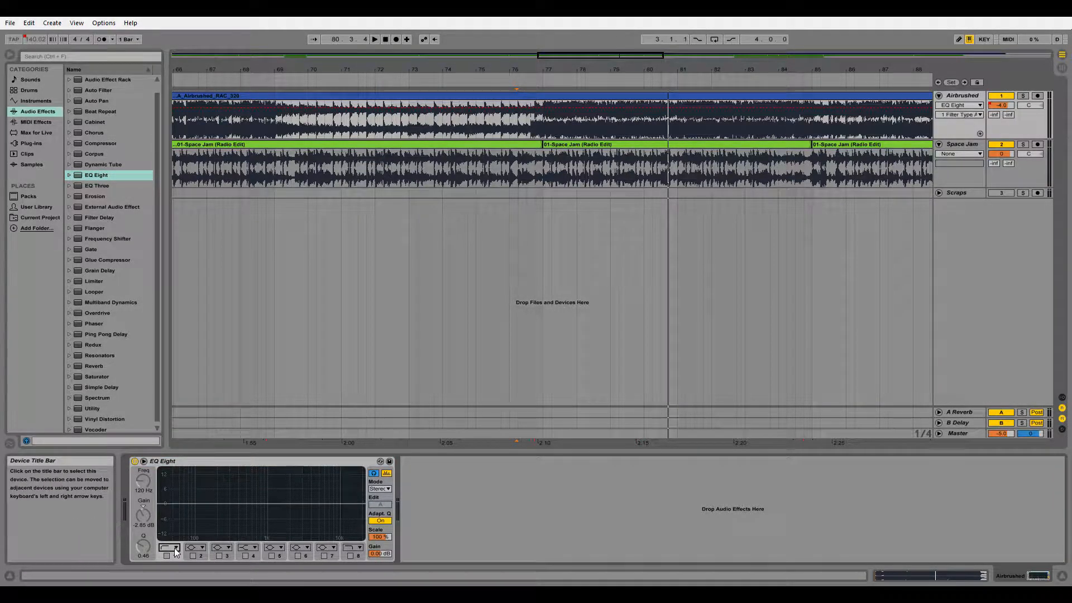
{"action": "left_click", "coordinate": [161, 507]}
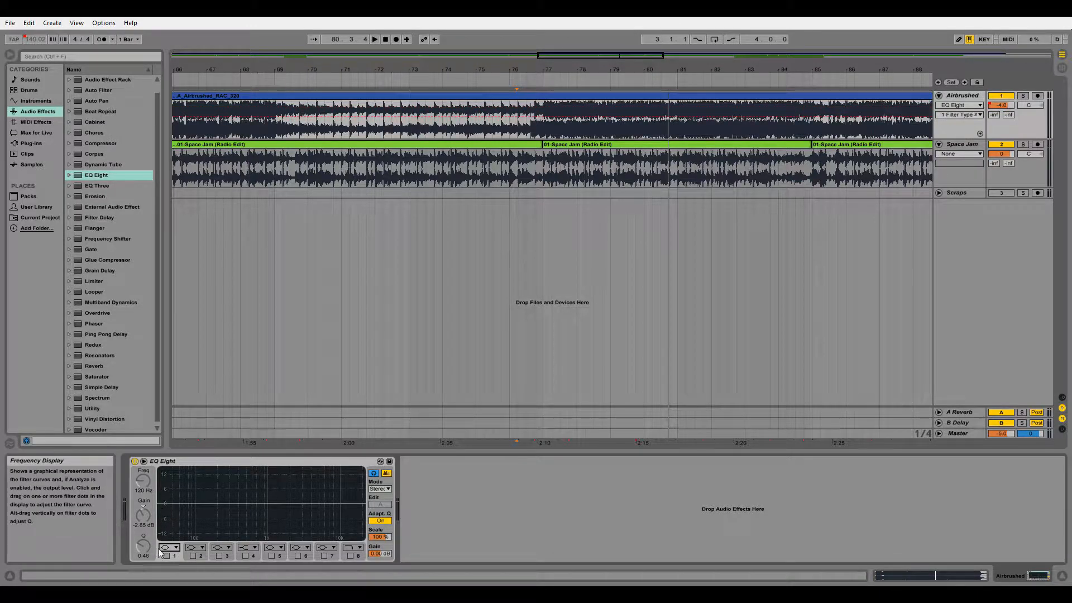
{"action": "left_click", "coordinate": [166, 556]}
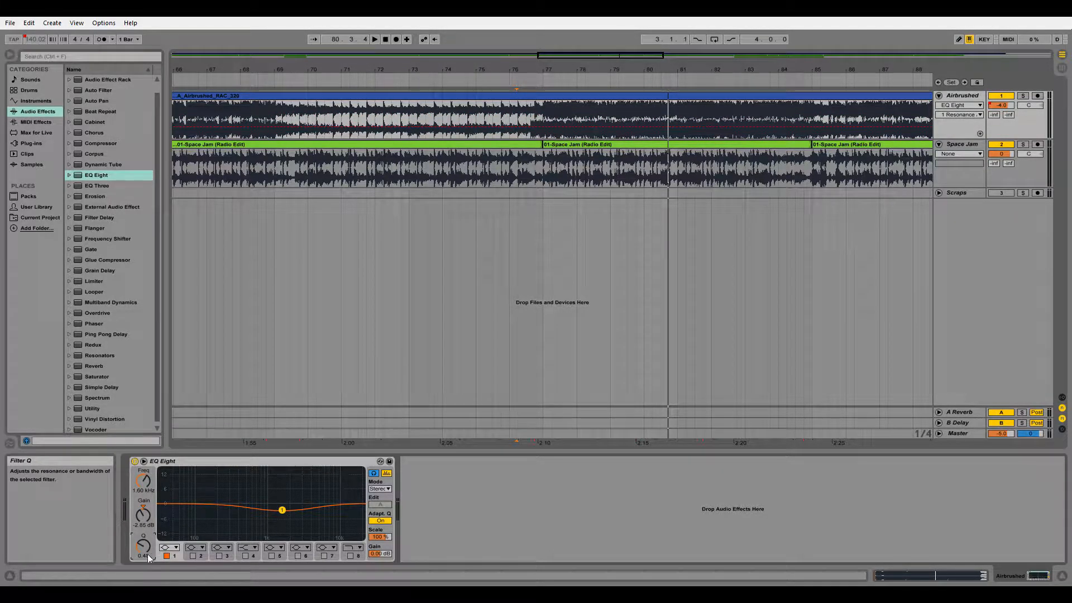
{"action": "left_click", "coordinate": [442, 249]}
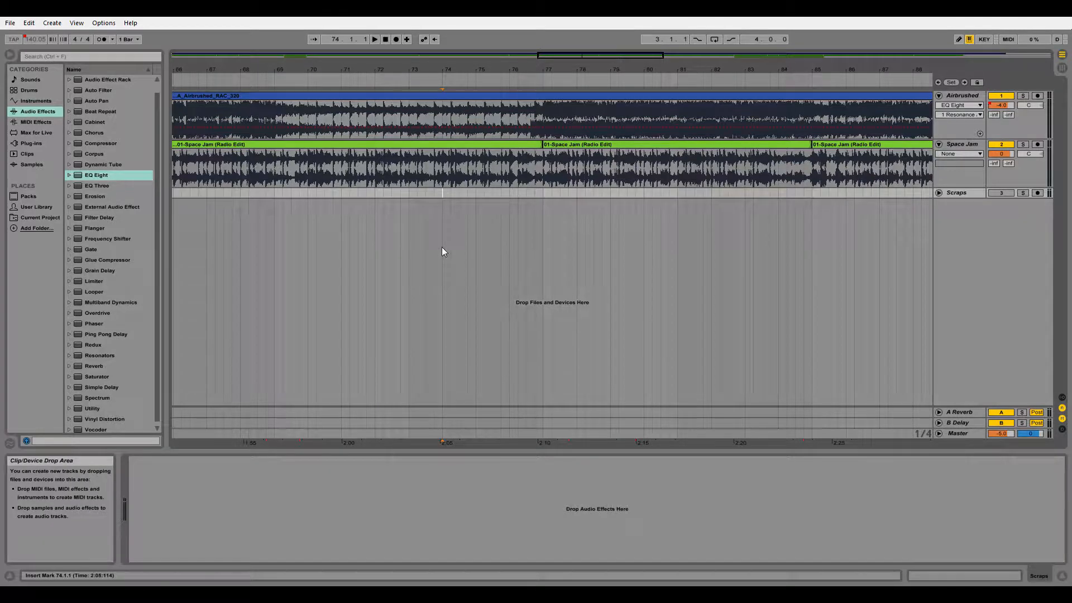
{"action": "key", "text": "space"}
{"action": "left_click", "coordinate": [873, 100]}
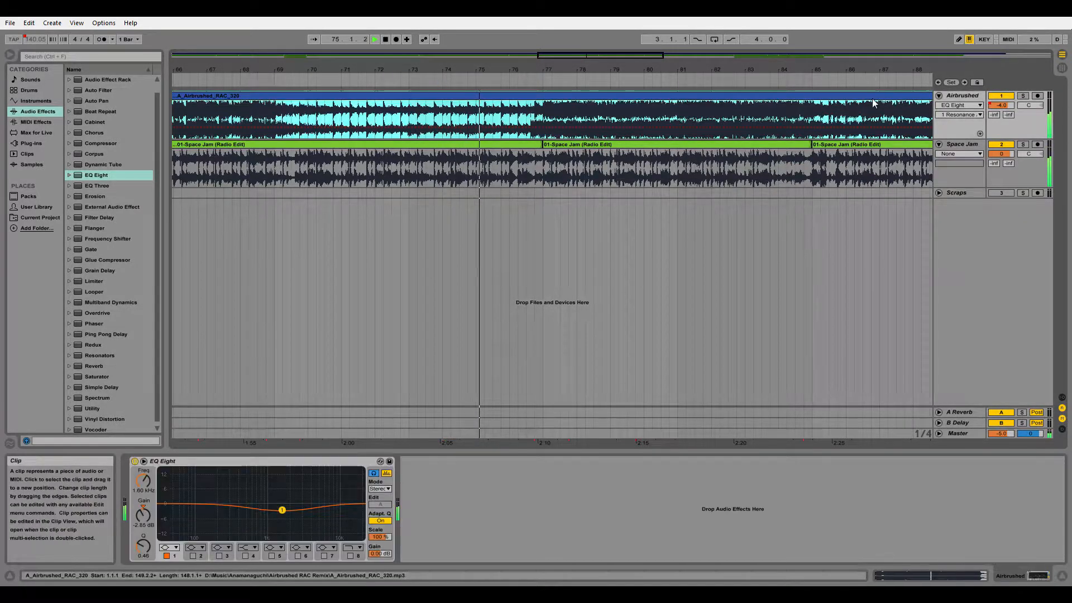
Bypass and re-enable the Airbrushed track's EQ Eight during playback to compare the sound with and without it.
{"action": "left_click", "coordinate": [134, 461]}
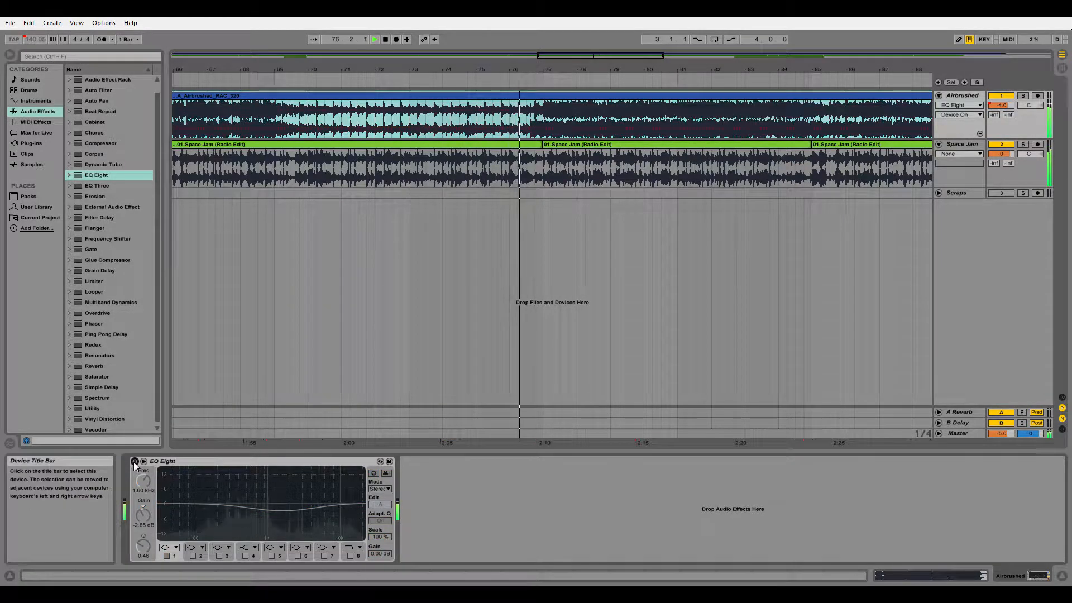
{"action": "left_click", "coordinate": [134, 461]}
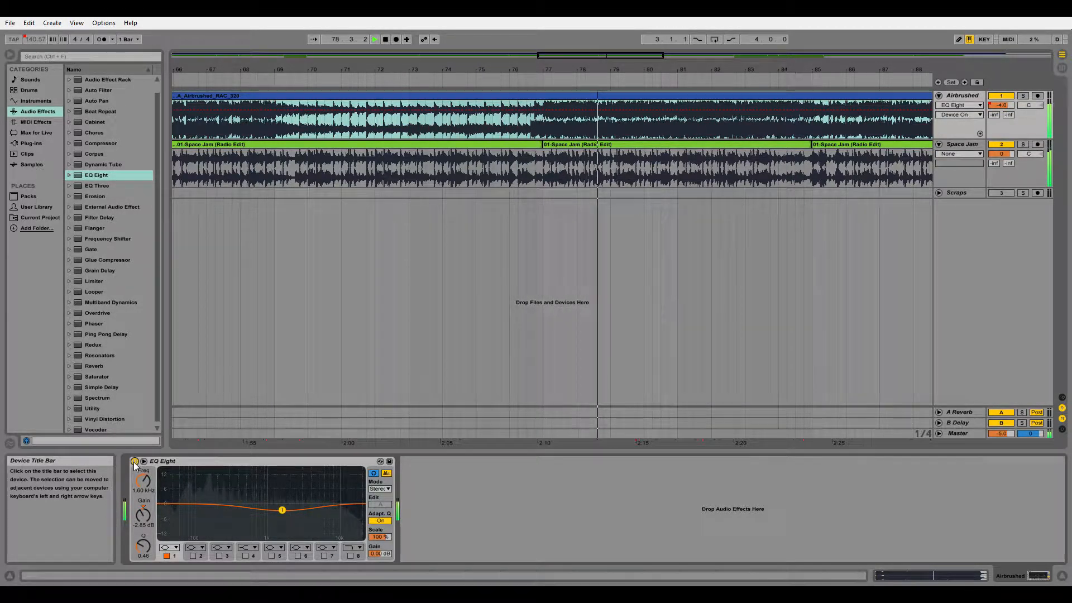
{"action": "left_click", "coordinate": [135, 461]}
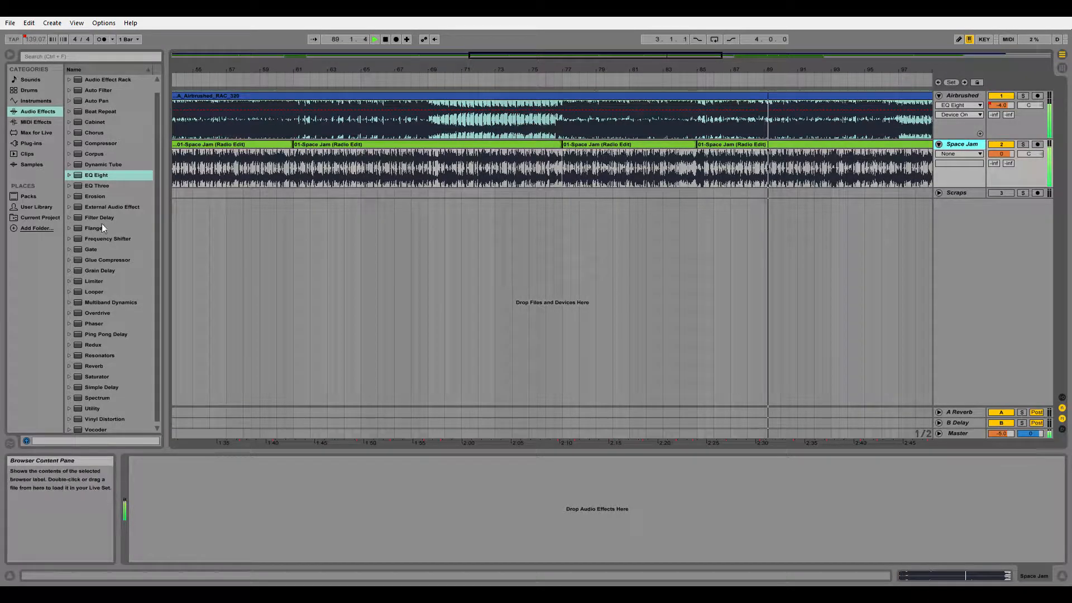
Add an EQ Eight to the Space Jam track, enabling low-cut band 1 and bell band 2 with a 3.10 dB boost.
{"action": "double_click", "coordinate": [102, 176]}
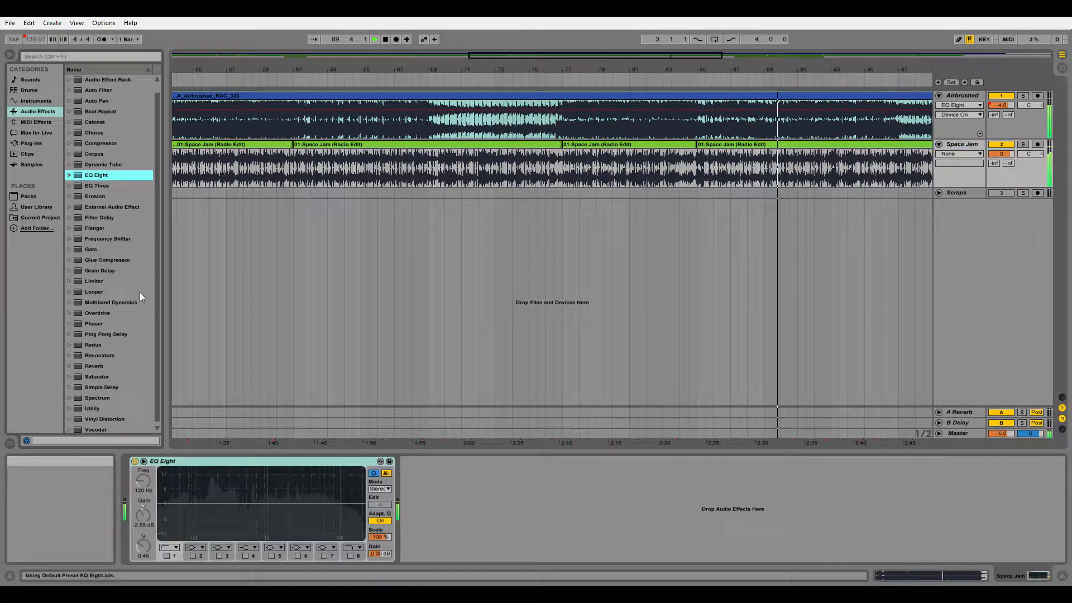
{"action": "left_click", "coordinate": [167, 556]}
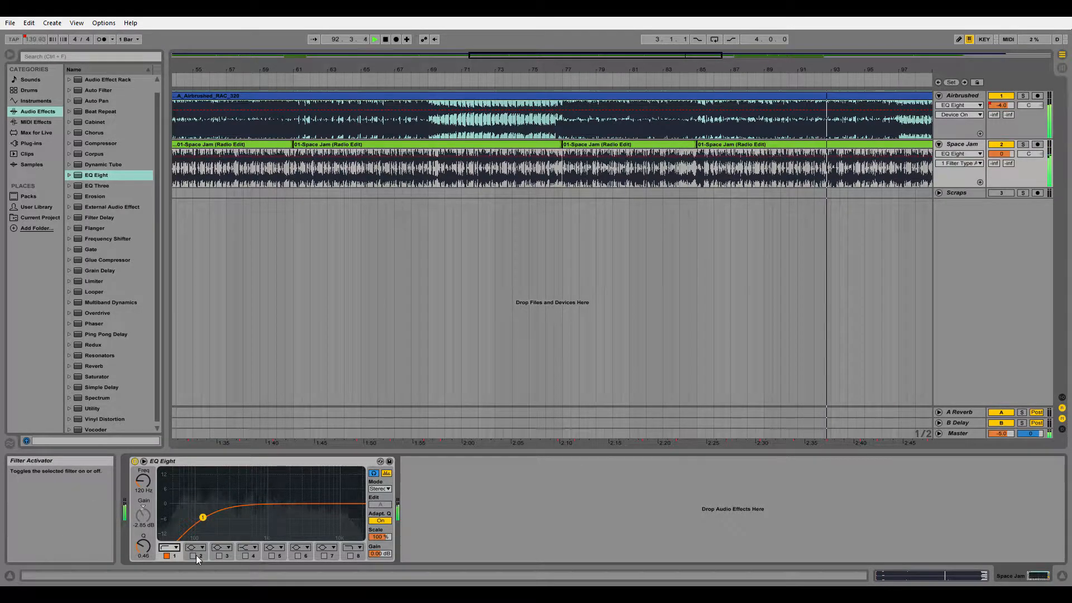
{"action": "left_click", "coordinate": [193, 556]}
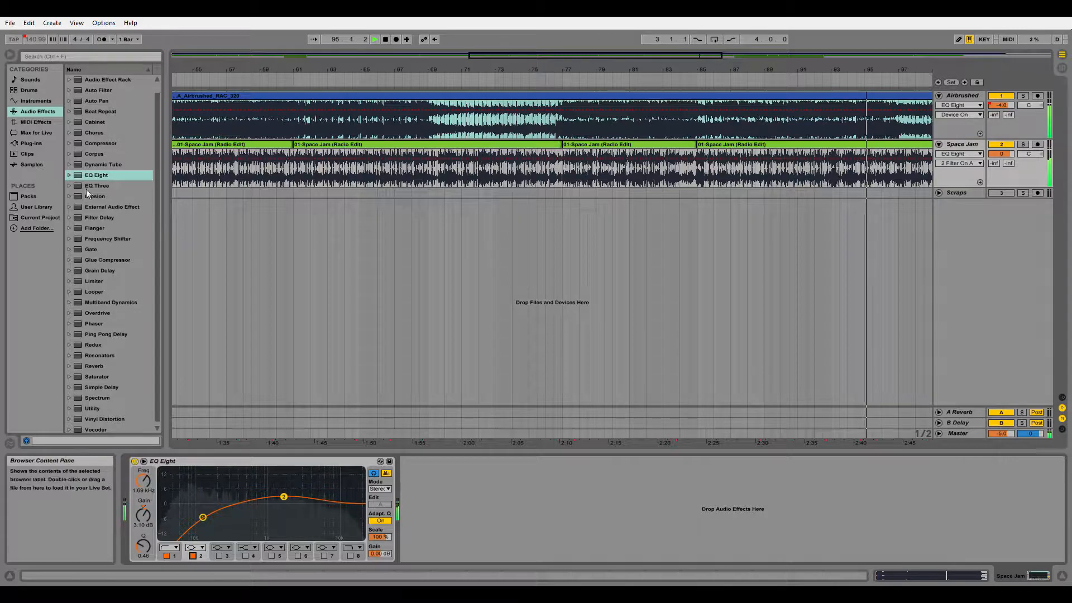
Set band 2 of Space Jam's EQ Eight to 1.60 kHz and switch off its band 1.
{"action": "left_click", "coordinate": [70, 176]}
{"action": "left_click", "coordinate": [69, 175]}
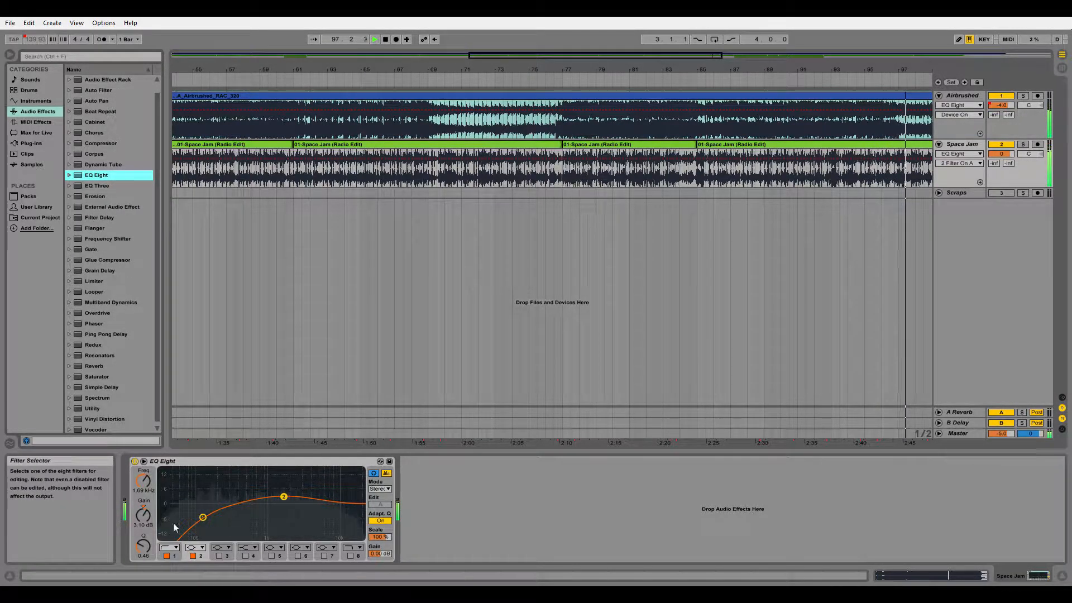
{"action": "left_click", "coordinate": [142, 492]}
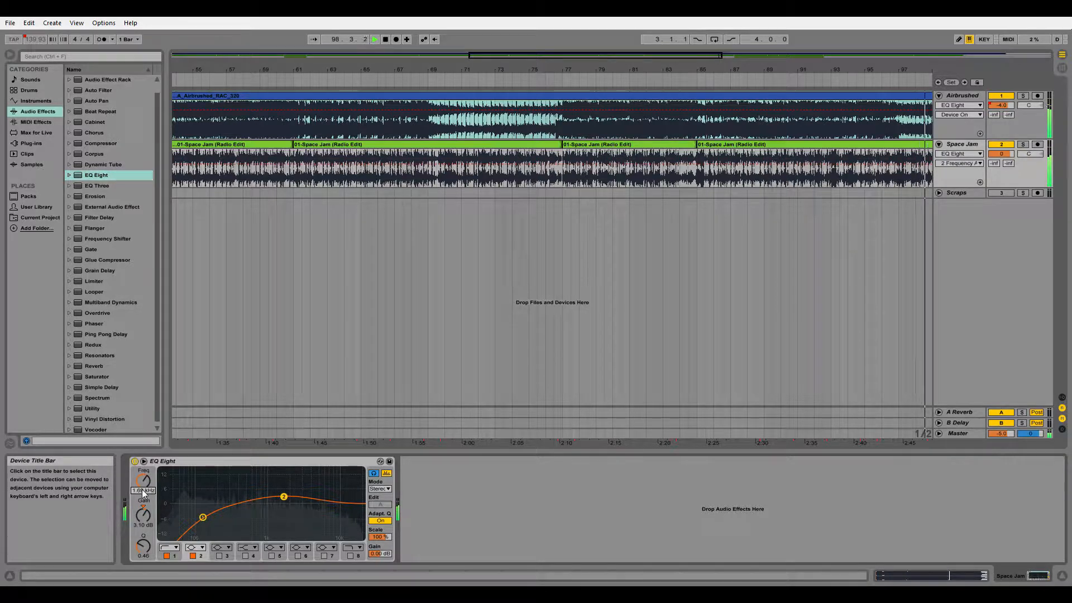
{"action": "type", "text": "16"}
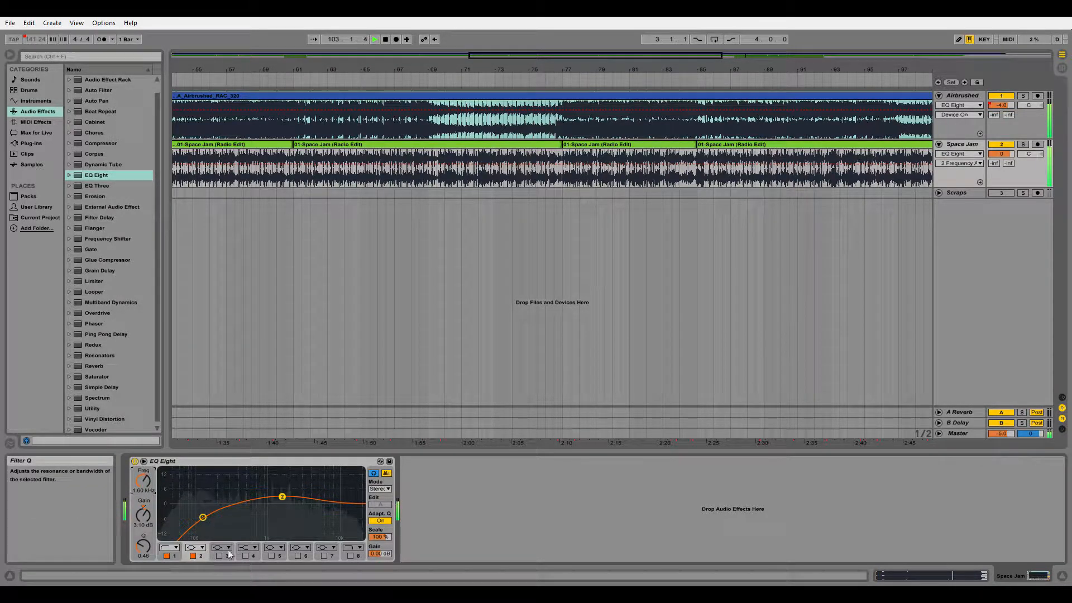
{"action": "left_click", "coordinate": [167, 556]}
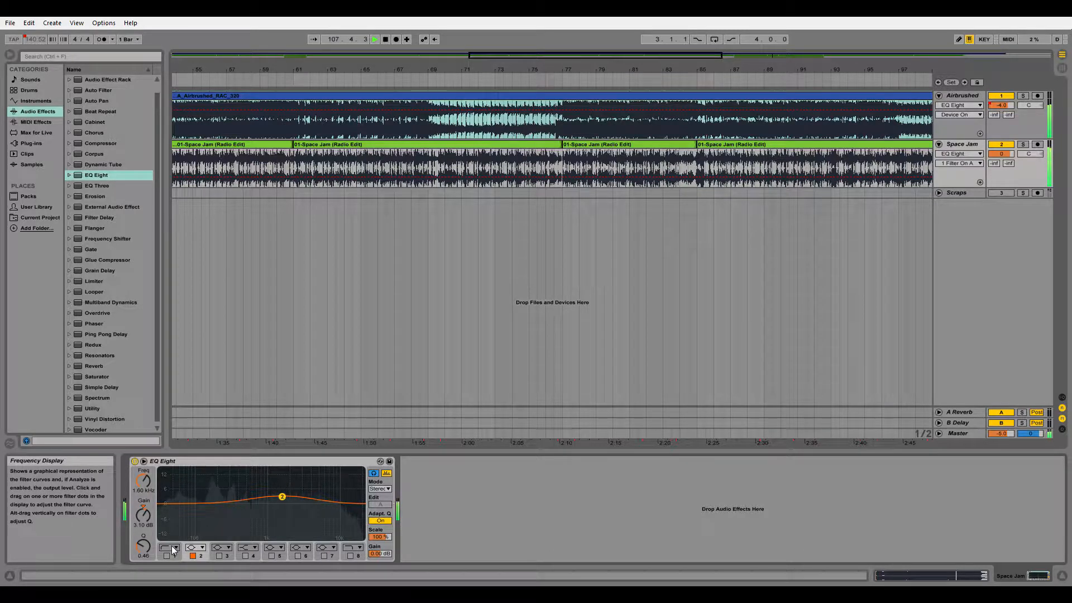
Enable band 2 of the Airbrushed track's EQ Eight at 250 Hz and cut its gain to about -1.19 dB.
{"action": "left_click_drag", "start_coordinate": [540, 70], "coordinate": [541, 64]}
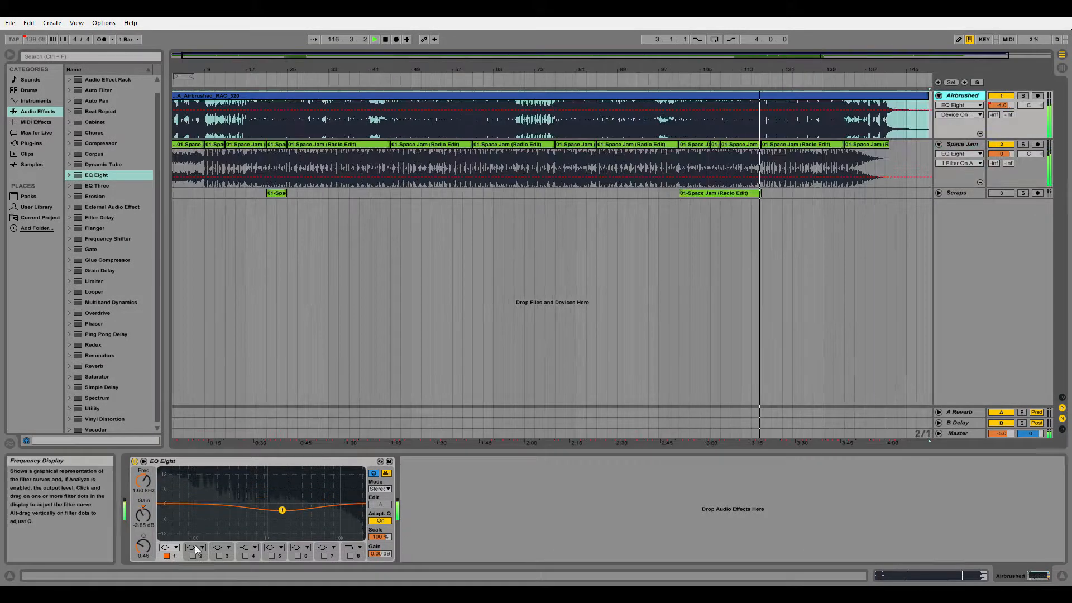
{"action": "left_click", "coordinate": [192, 556]}
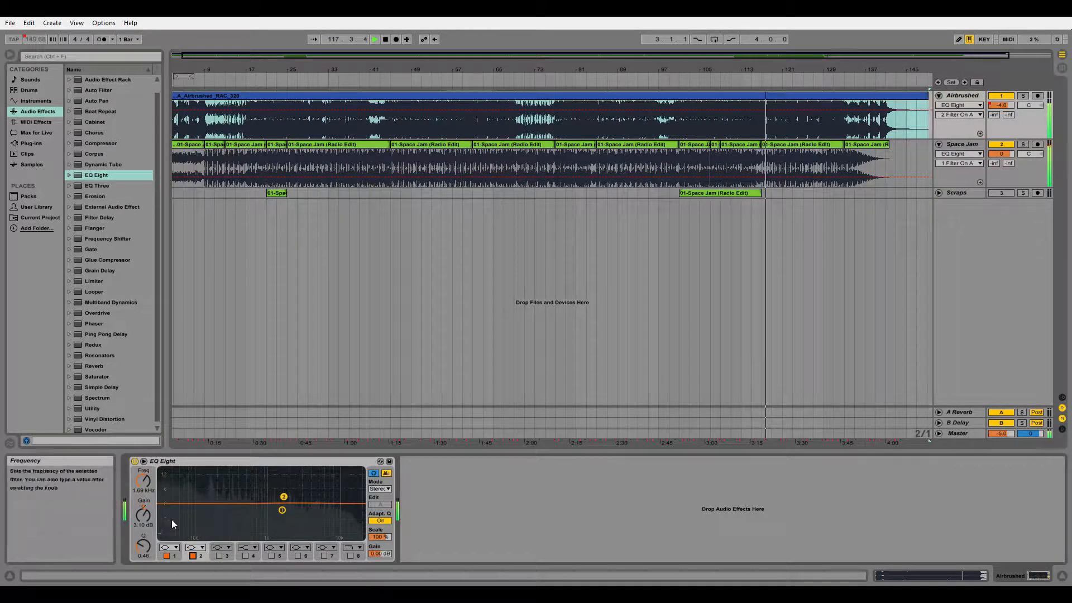
{"action": "left_click", "coordinate": [150, 493]}
{"action": "type", "text": "250"}
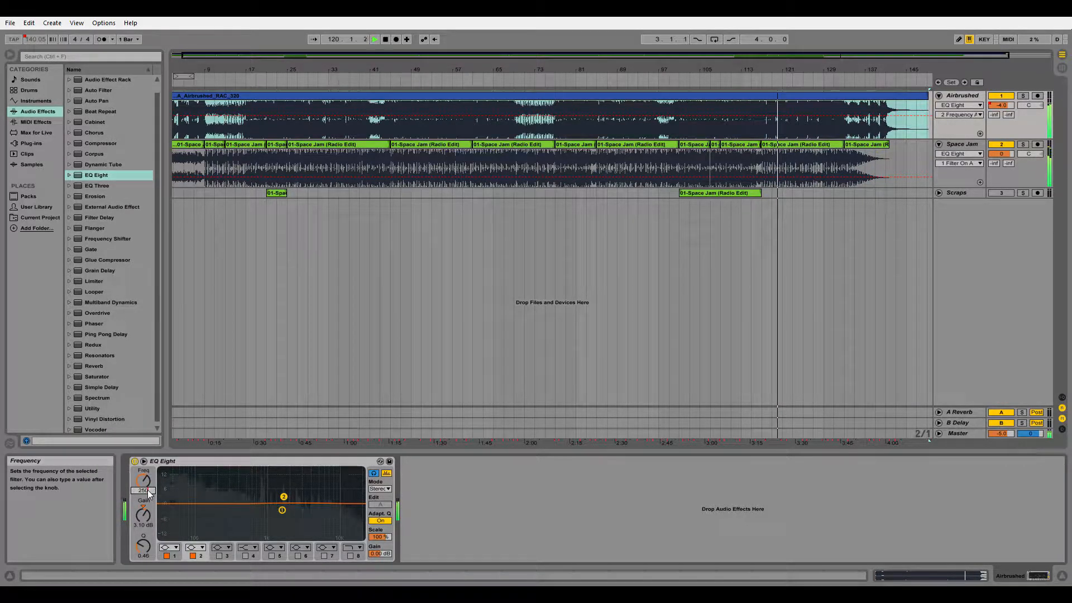
{"action": "key", "text": "Return"}
{"action": "mouse_move", "coordinate": [155, 516]}
{"action": "left_mouse_down"}
{"action": "mouse_move", "coordinate": [155, 542]}
{"action": "mouse_move", "coordinate": [144, 512]}
{"action": "left_mouse_up"}
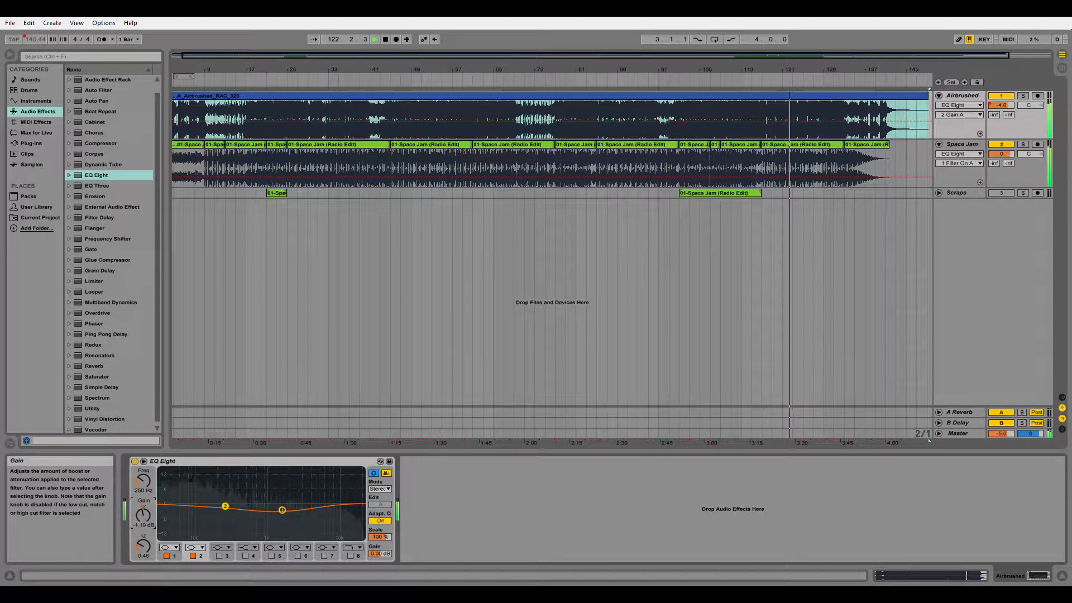
{"action": "left_click", "coordinate": [179, 556]}
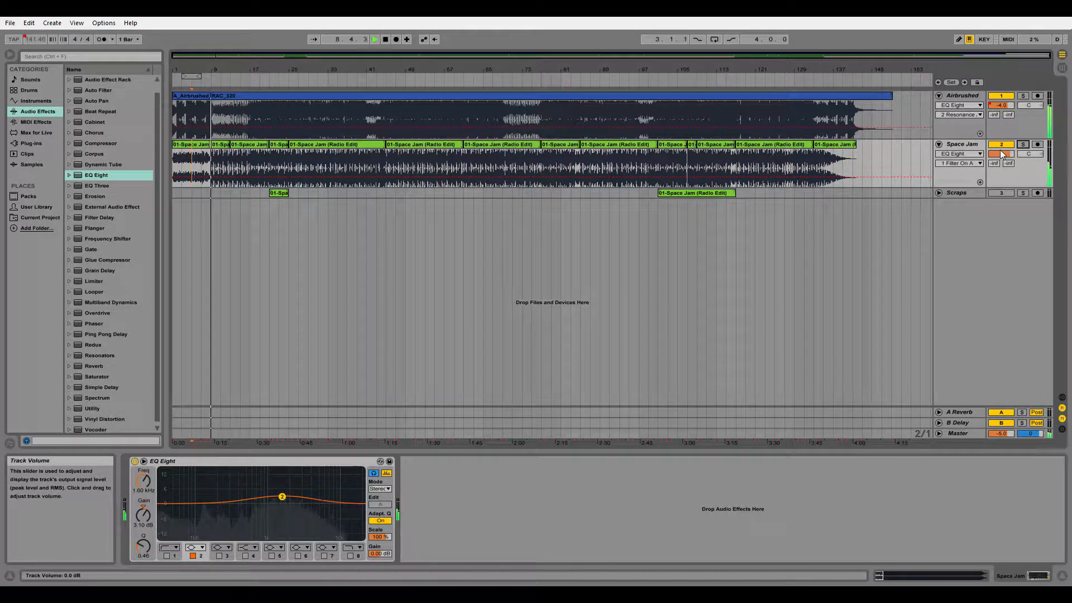
Try the 120 Hz low cut on band 1 of Space Jam's EQ Eight while listening through to bar 19.
{"action": "left_click_drag", "start_coordinate": [215, 68], "coordinate": [242, 84]}
{"action": "left_click_drag", "start_coordinate": [313, 168], "coordinate": [434, 167]}
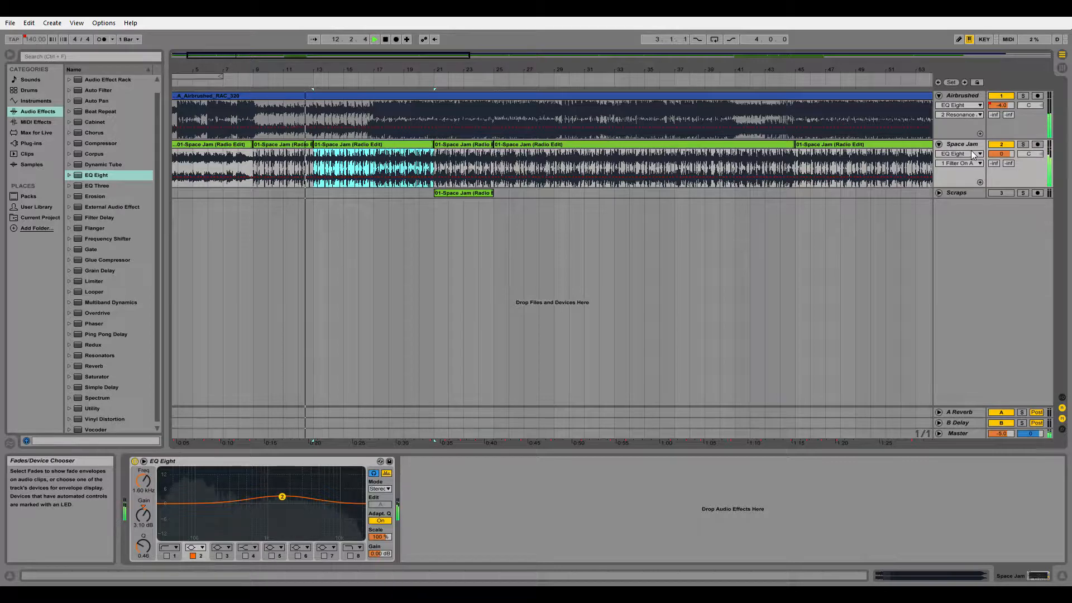
{"action": "left_click", "coordinate": [167, 556]}
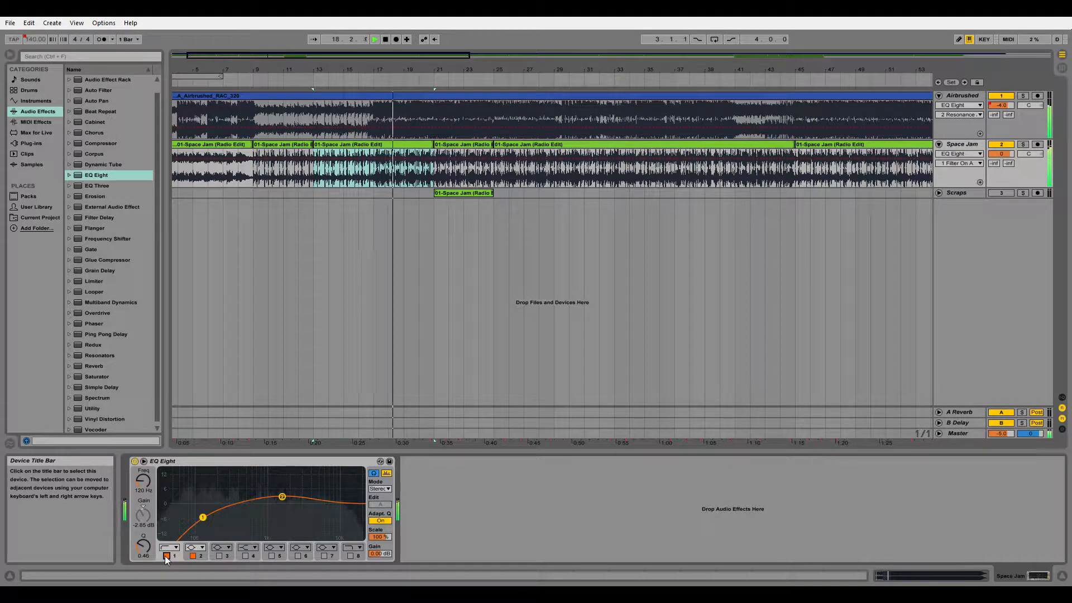
{"action": "key", "text": "space"}
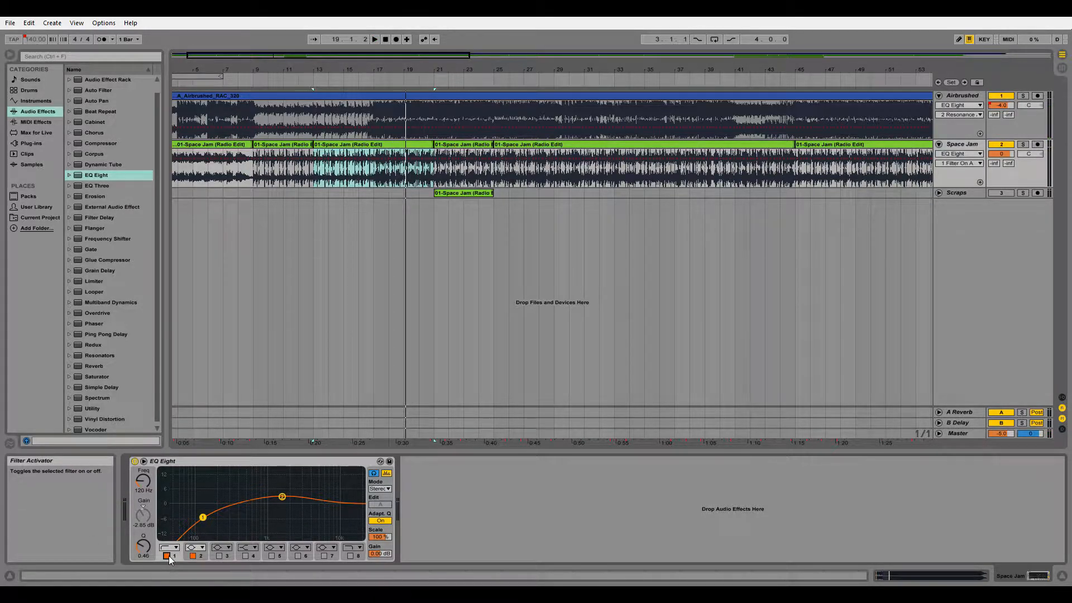
Play both tracks from bar 10 and briefly solo the Airbrushed track to compare it with the mix.
{"action": "left_click", "coordinate": [256, 190]}
{"action": "left_click", "coordinate": [273, 180]}
{"action": "key", "text": "space"}
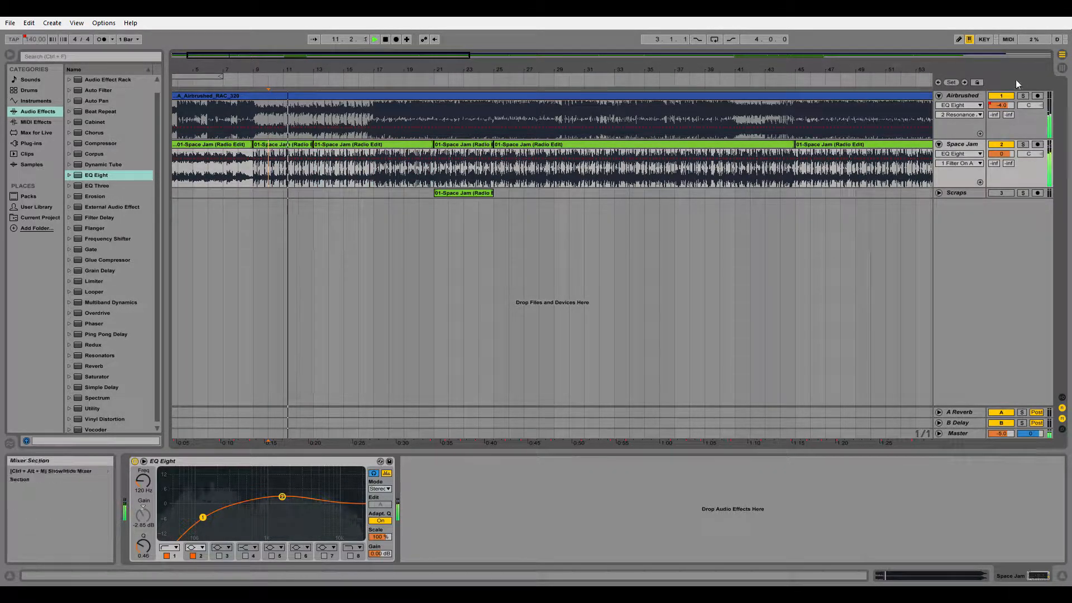
{"action": "left_click", "coordinate": [1023, 95]}
{"action": "left_click", "coordinate": [1022, 94]}
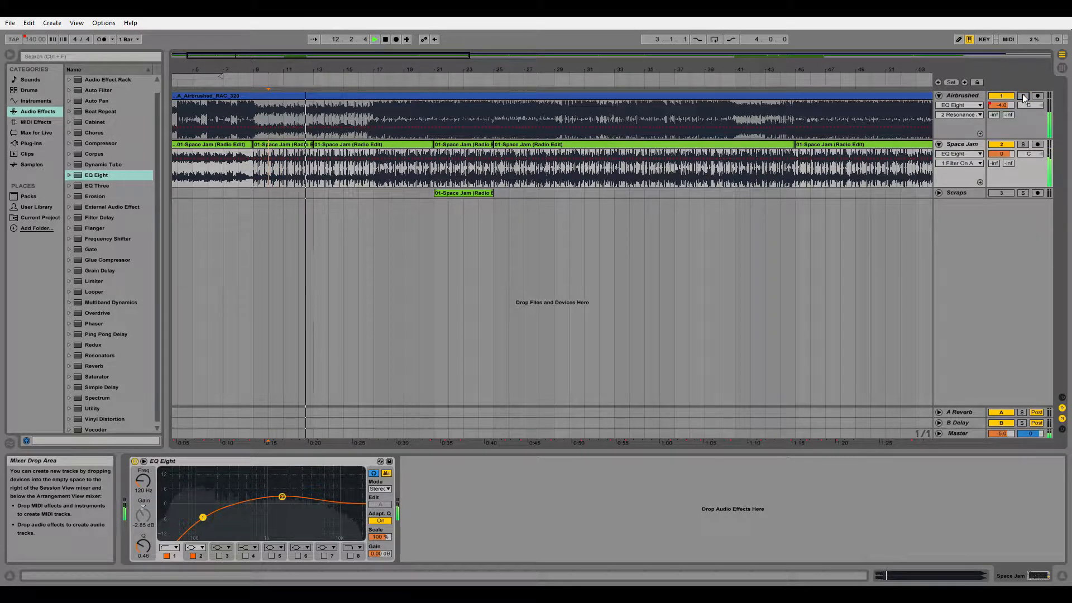
{"action": "key", "text": "space"}
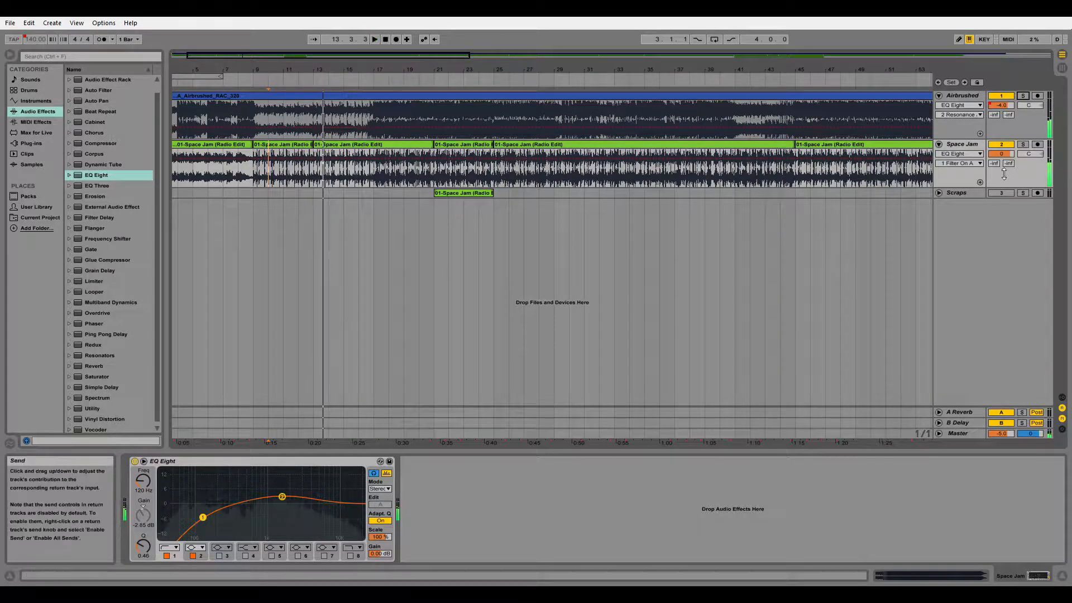
Switch off band 1 in Space Jam's EQ Eight and add a second EQ Eight named High Pass Filter.
{"action": "left_click", "coordinate": [966, 145]}
{"action": "left_click", "coordinate": [166, 556]}
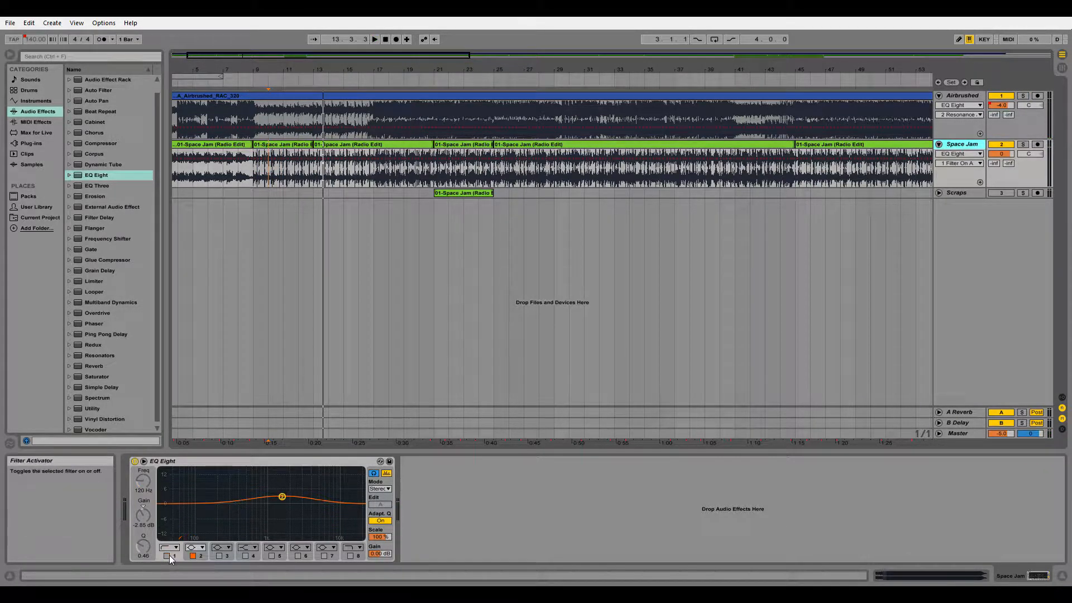
{"action": "double_click", "coordinate": [102, 175]}
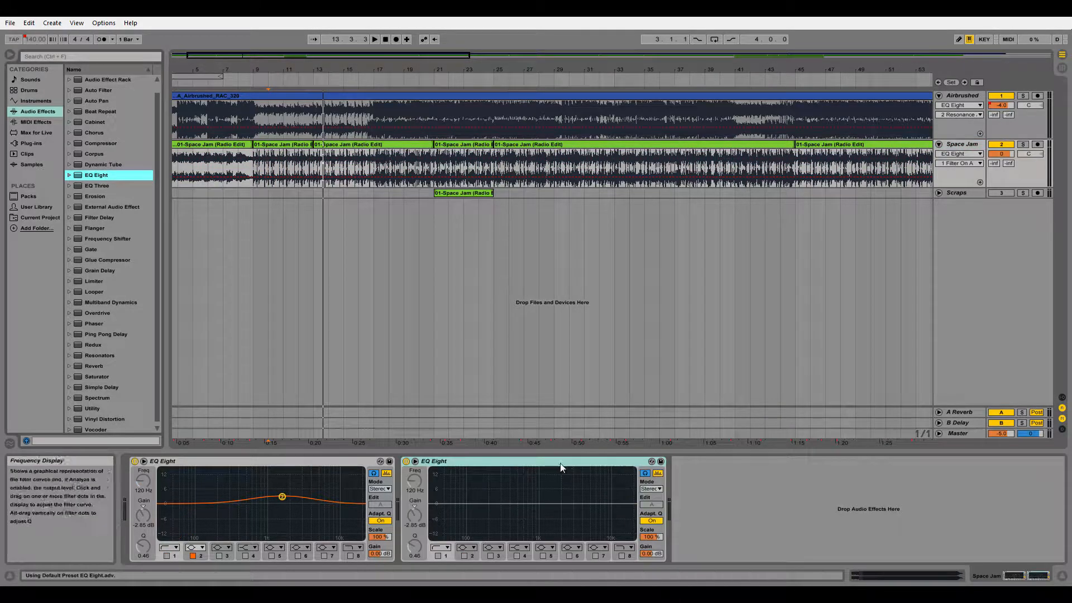
{"action": "left_click", "coordinate": [434, 462]}
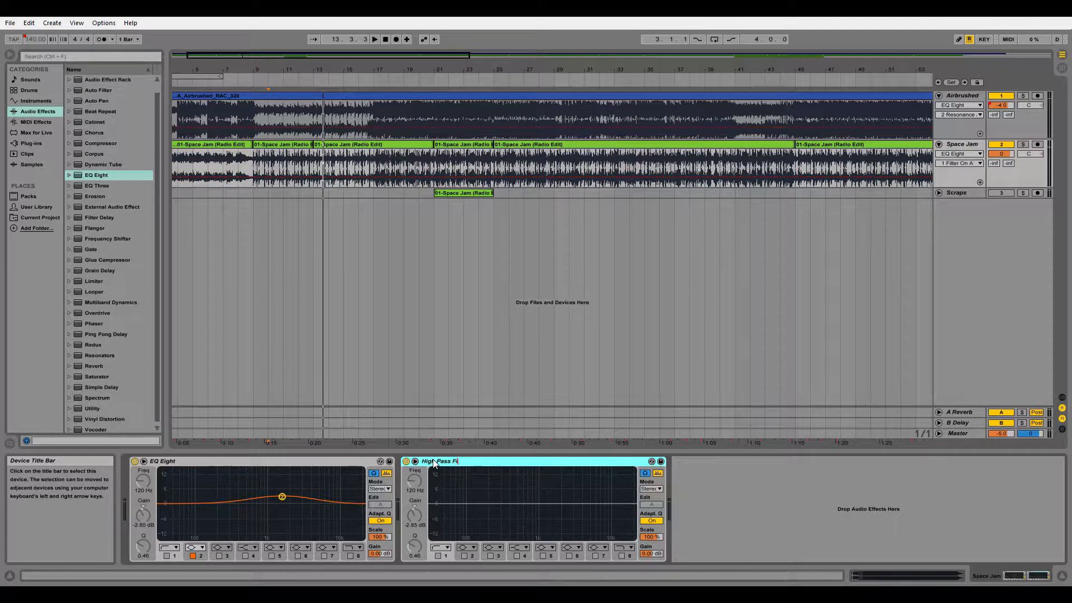
Enable band 1 of Space Jam's High Pass Filter as a low cut with its frequency at about 2.71 kHz.
{"action": "left_click", "coordinate": [438, 556]}
{"action": "left_click", "coordinate": [440, 548]}
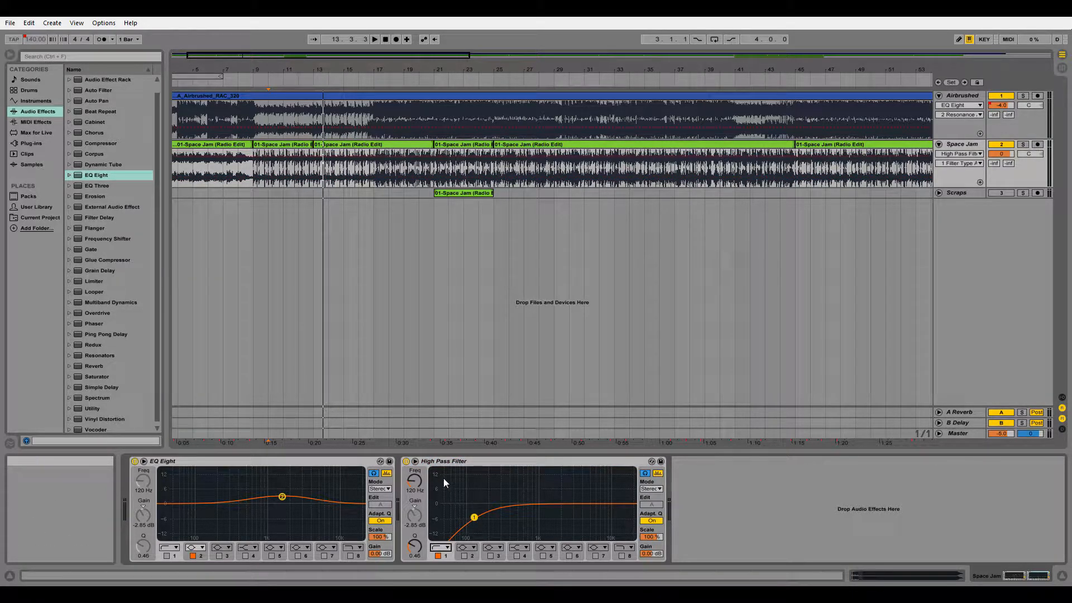
{"action": "left_click", "coordinate": [442, 532]}
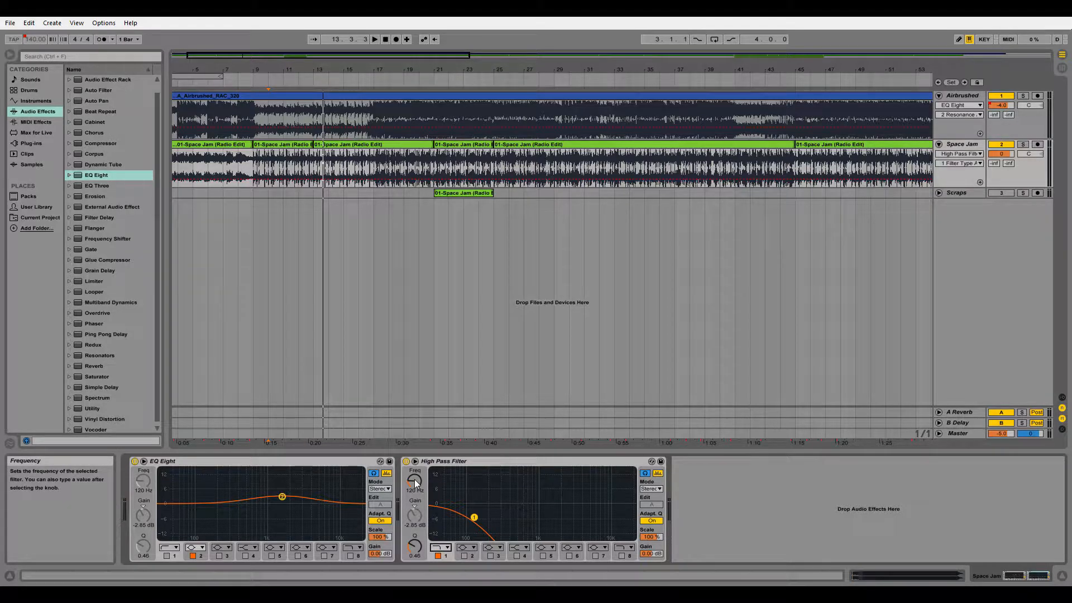
{"action": "left_click", "coordinate": [440, 548]}
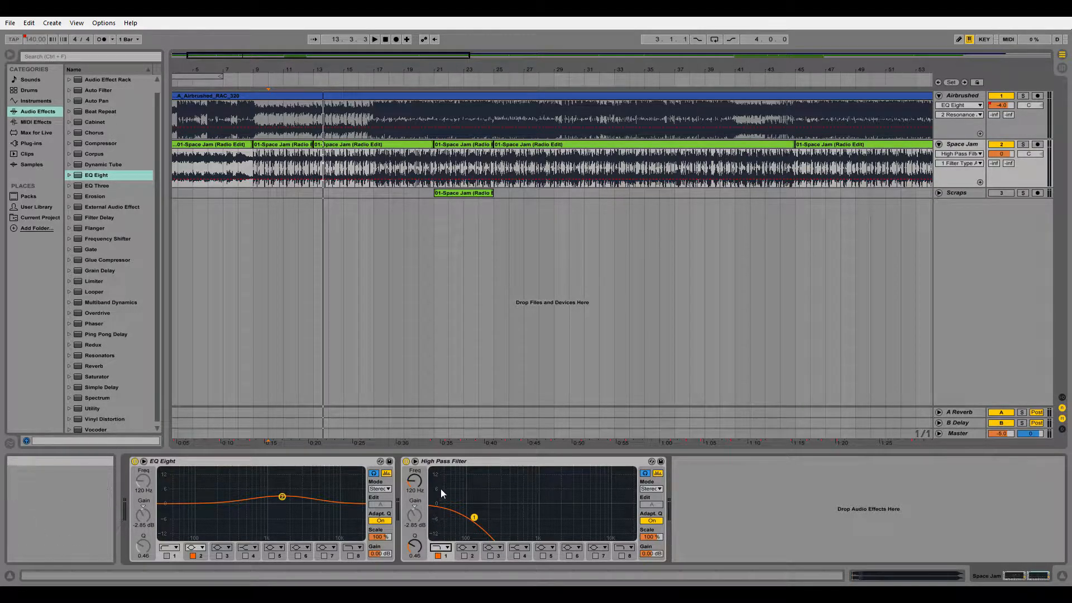
{"action": "left_click", "coordinate": [440, 492]}
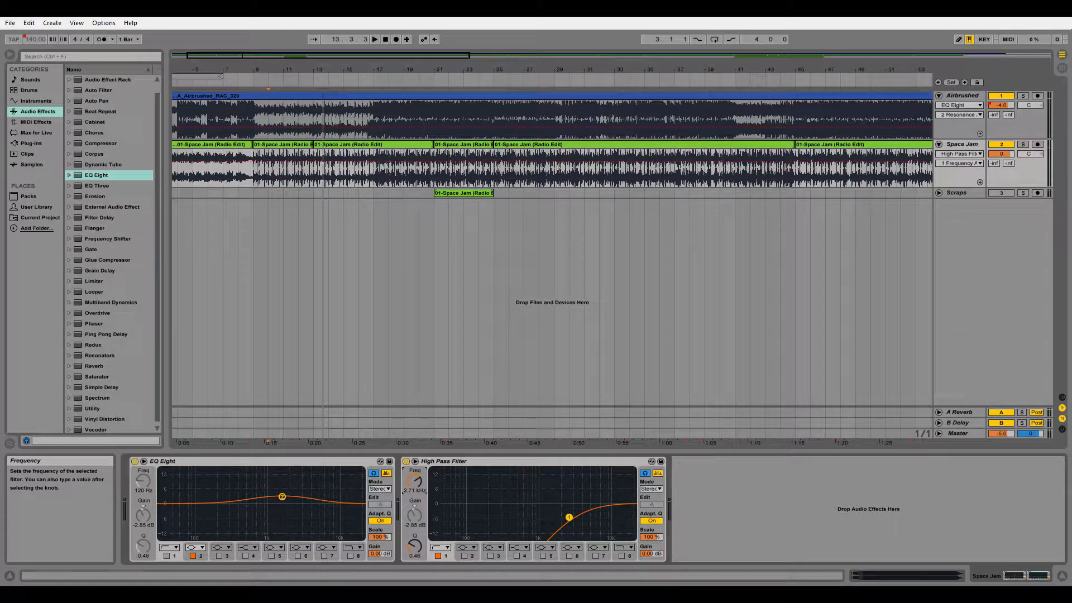
Listen from bar 9 and try lowering the High Pass Filter's band 1 frequency to about 2 kHz.
{"action": "left_click", "coordinate": [253, 195]}
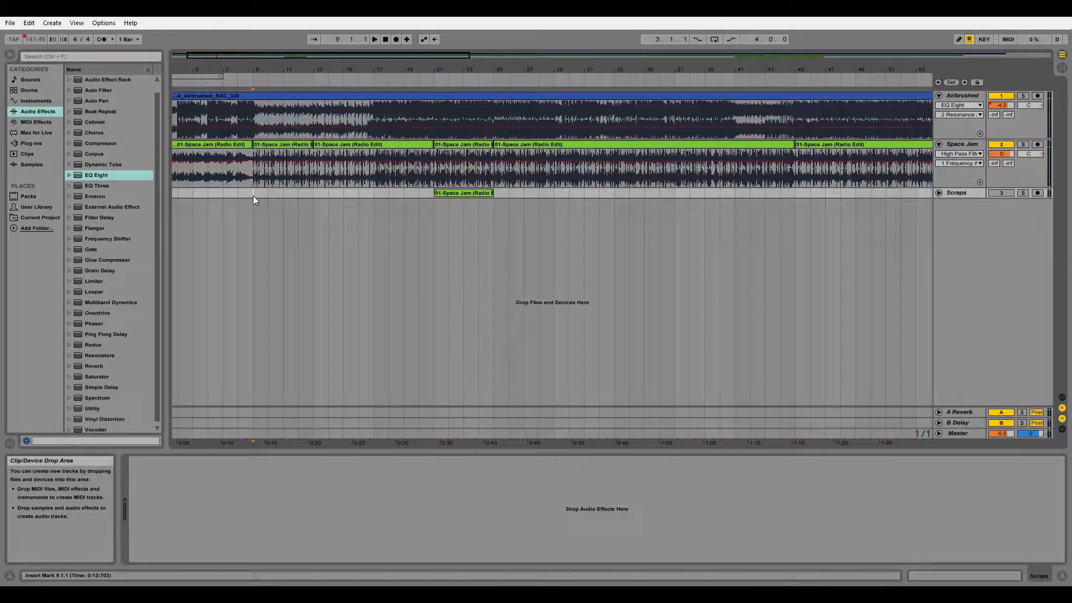
{"action": "key", "text": "space"}
{"action": "left_click", "coordinate": [977, 159]}
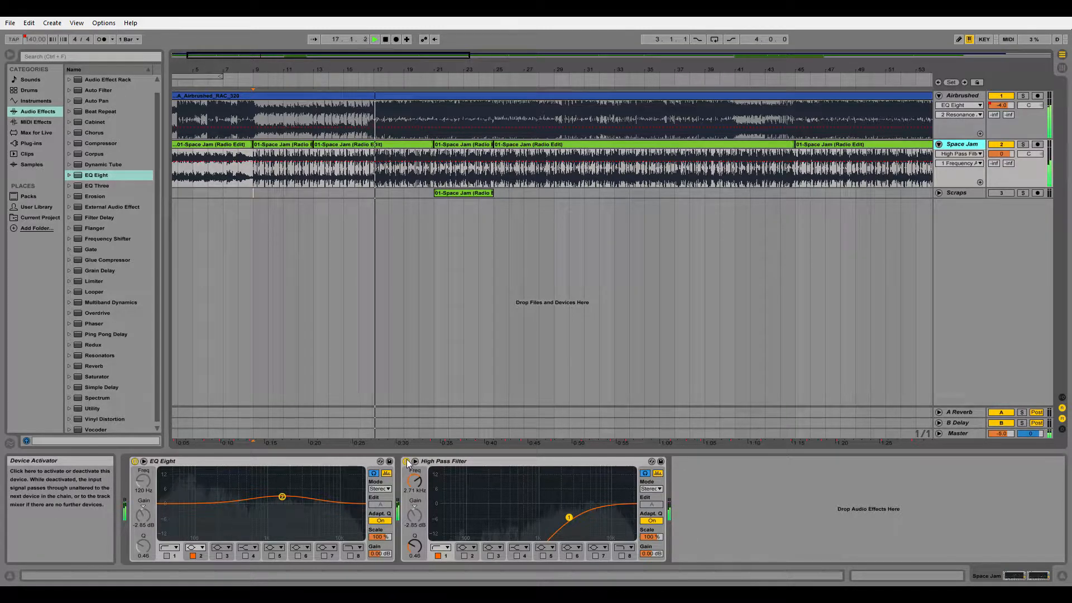
{"action": "left_click_drag", "start_coordinate": [414, 480], "coordinate": [415, 494]}
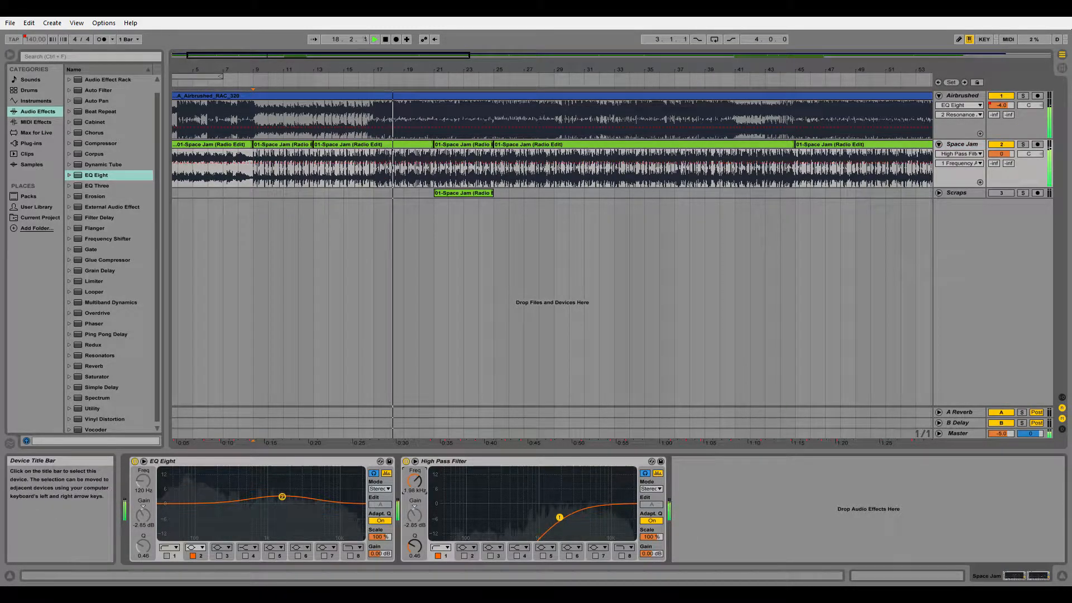
Play from bar 13 and briefly solo the Space Jam track to hear its High Pass Filter on its own.
{"action": "left_click", "coordinate": [316, 191]}
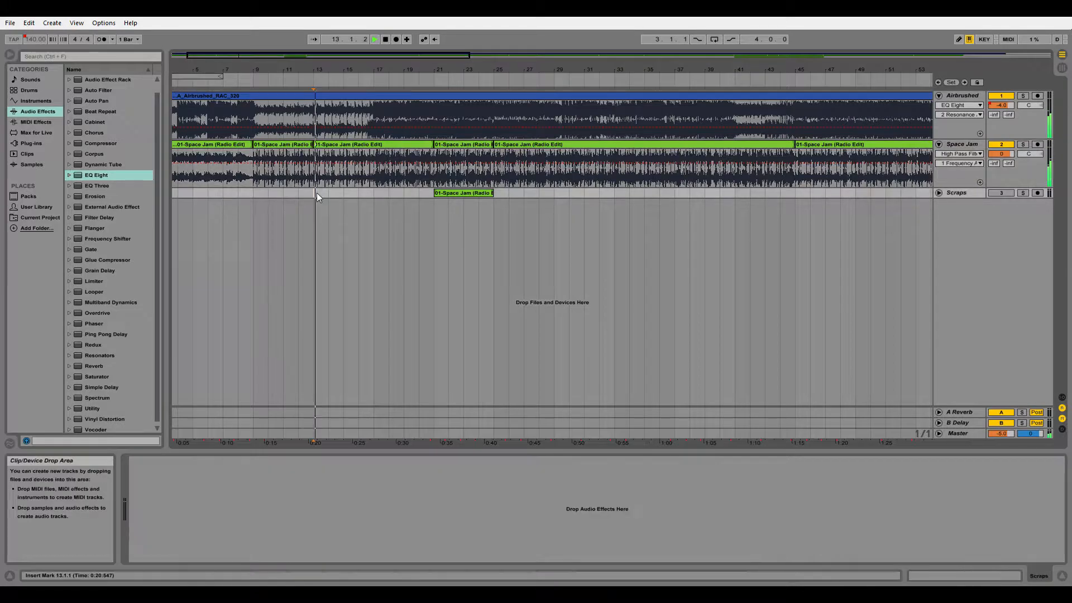
{"action": "left_click", "coordinate": [978, 178]}
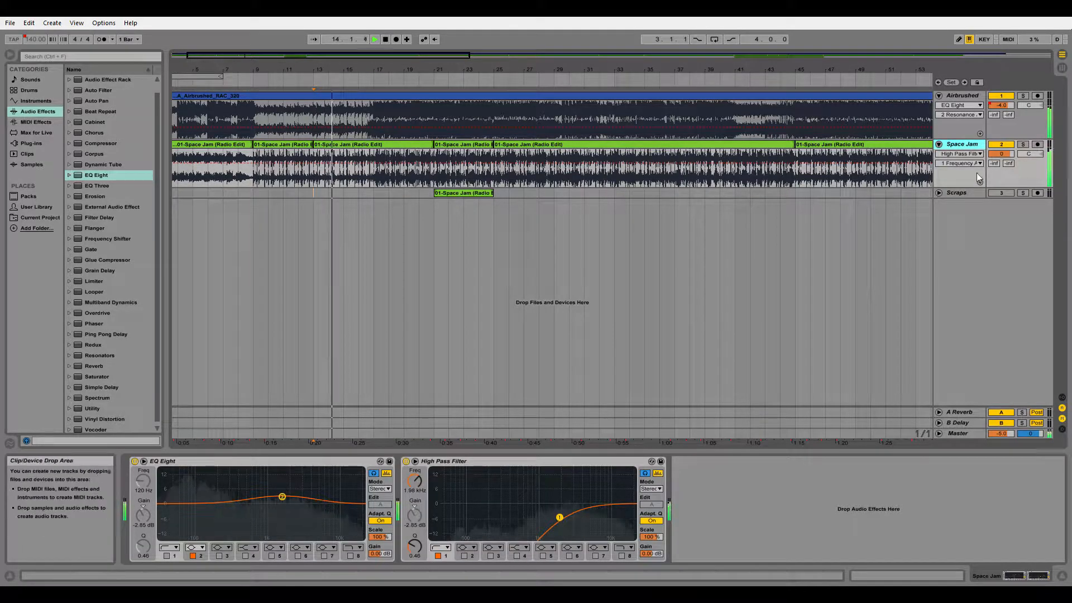
{"action": "left_click", "coordinate": [1022, 144]}
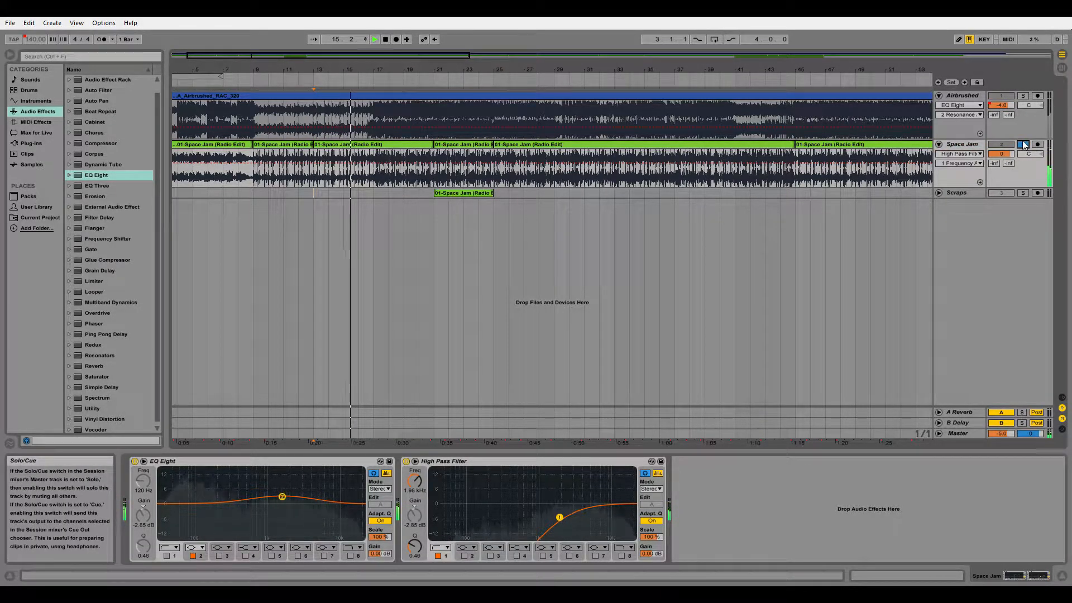
{"action": "left_click", "coordinate": [1024, 145]}
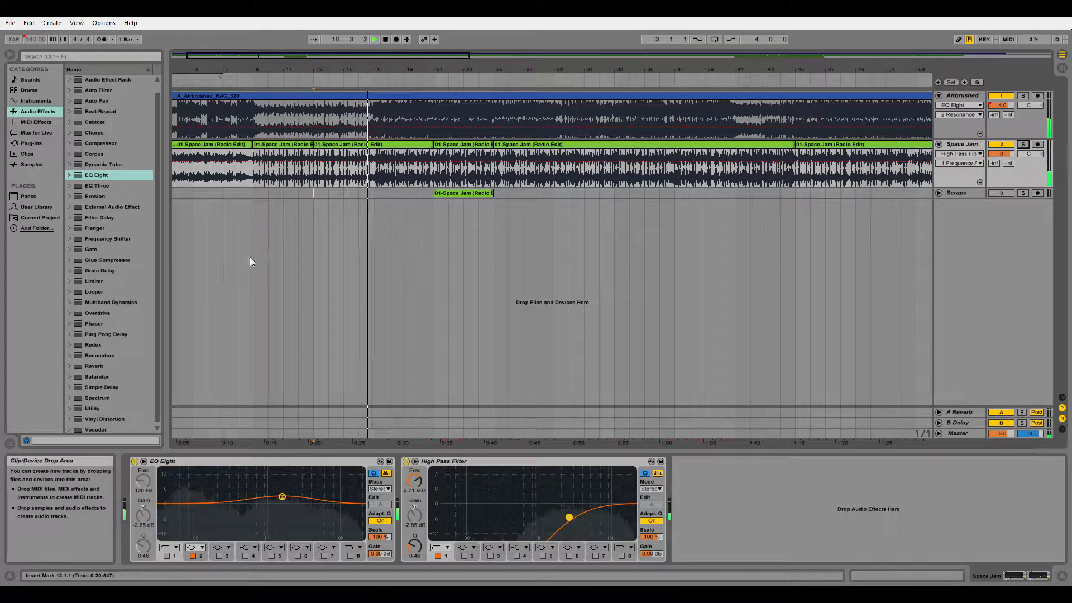
Automate the High Pass Filter's Device On on Space Jam so it is on only from bar 9 to about bar 17.
{"action": "left_click", "coordinate": [255, 197]}
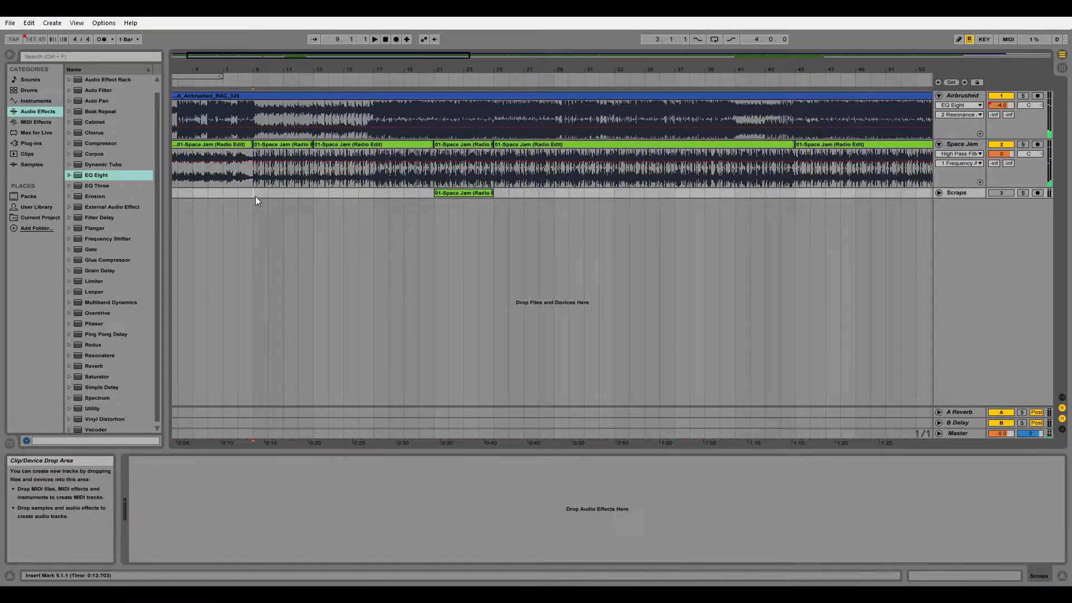
{"action": "left_click", "coordinate": [262, 161]}
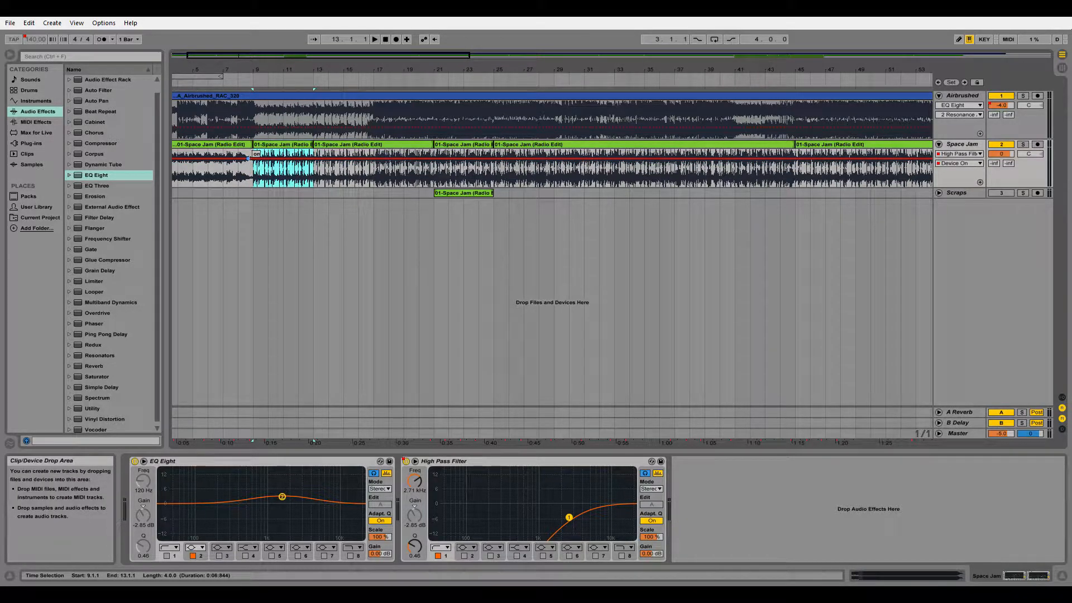
{"action": "mouse_move", "coordinate": [248, 161]}
{"action": "left_mouse_down"}
{"action": "mouse_move", "coordinate": [252, 177]}
{"action": "mouse_move", "coordinate": [257, 159]}
{"action": "left_mouse_up"}
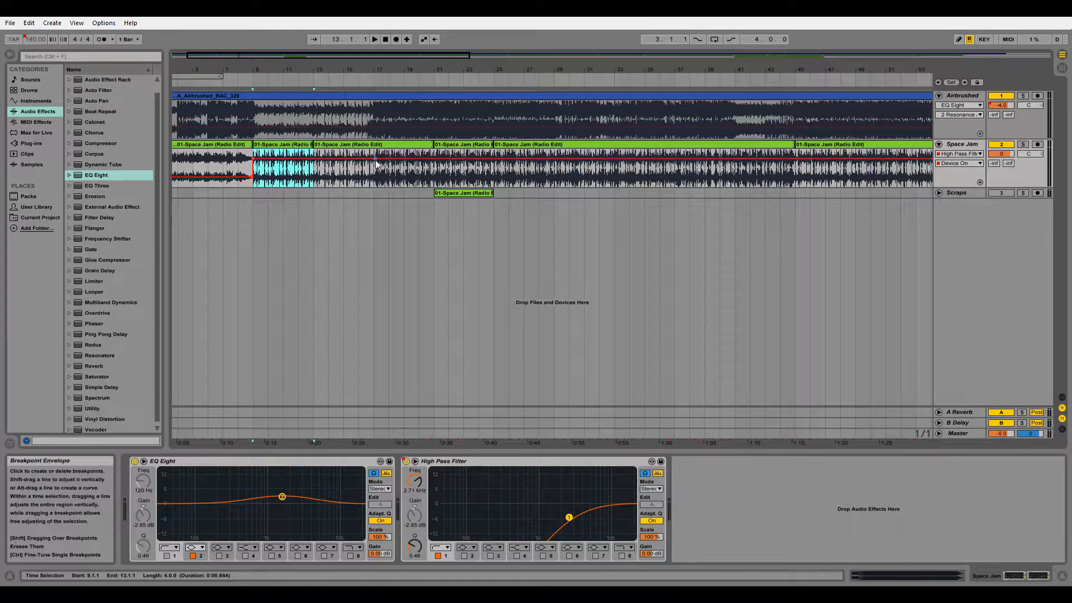
{"action": "left_click_drag", "start_coordinate": [379, 161], "coordinate": [377, 177]}
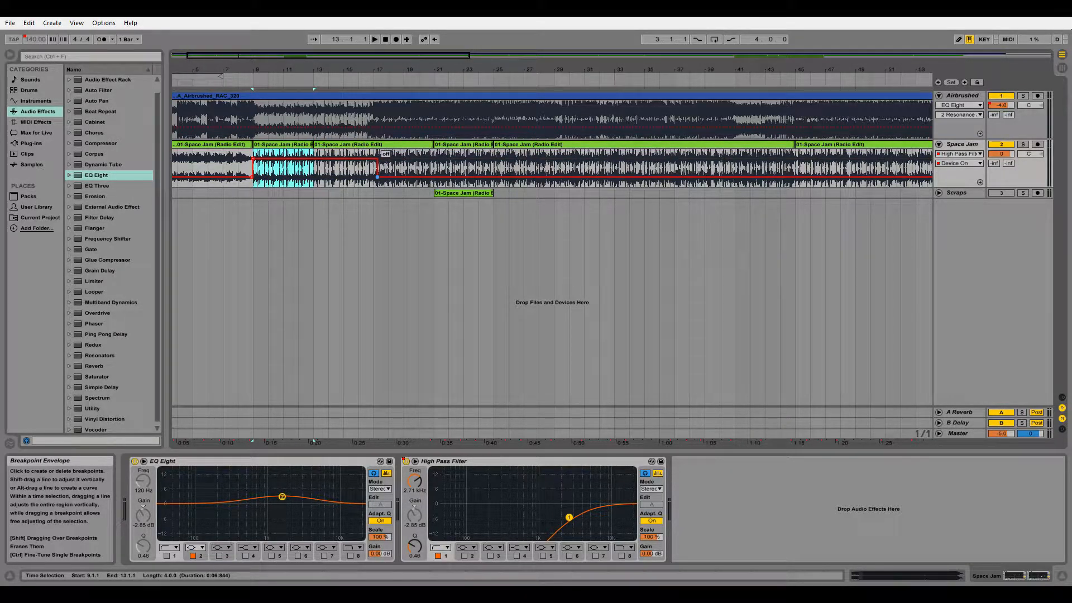
Play from bar 7, move the High Pass Filter's switch-on point slightly ahead of bar 9, and replay from bar 8.3.
{"action": "left_click", "coordinate": [226, 195]}
{"action": "key", "text": "space"}
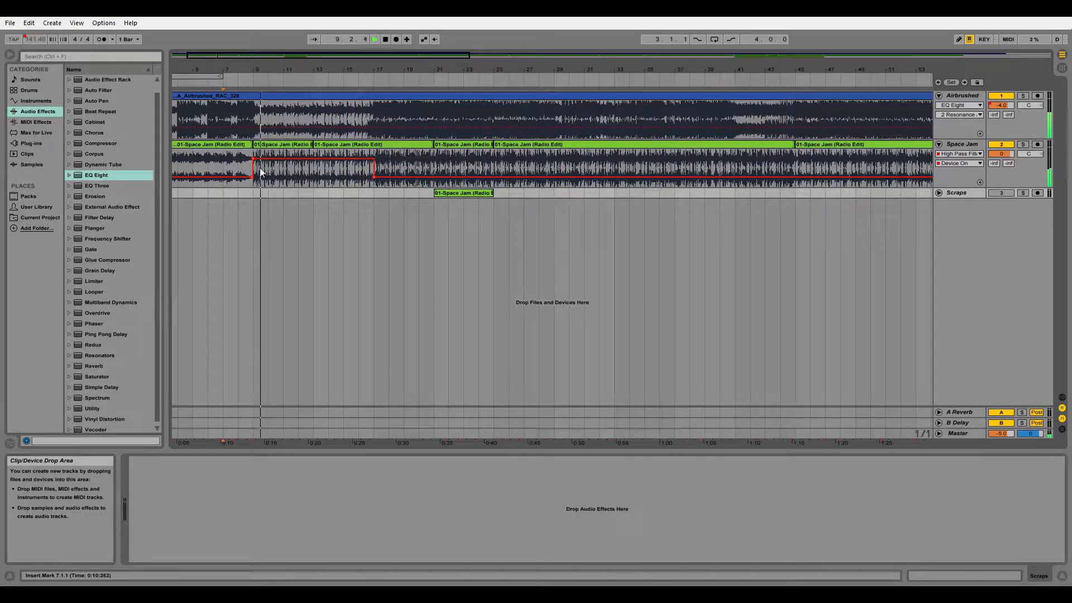
{"action": "left_click_drag", "start_coordinate": [244, 71], "coordinate": [327, 129]}
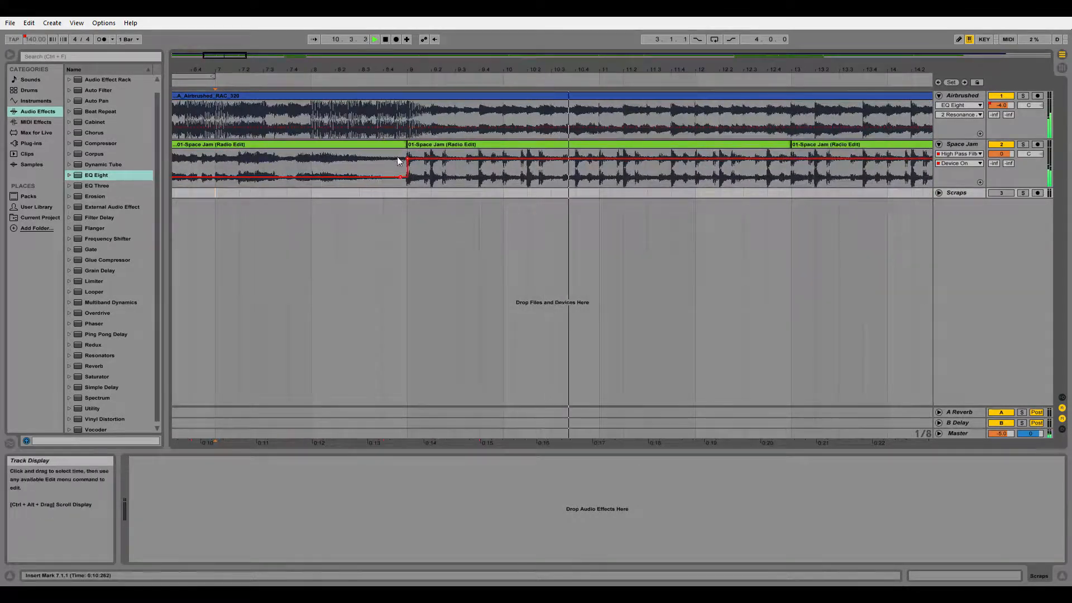
{"action": "left_click_drag", "start_coordinate": [407, 158], "coordinate": [401, 158]}
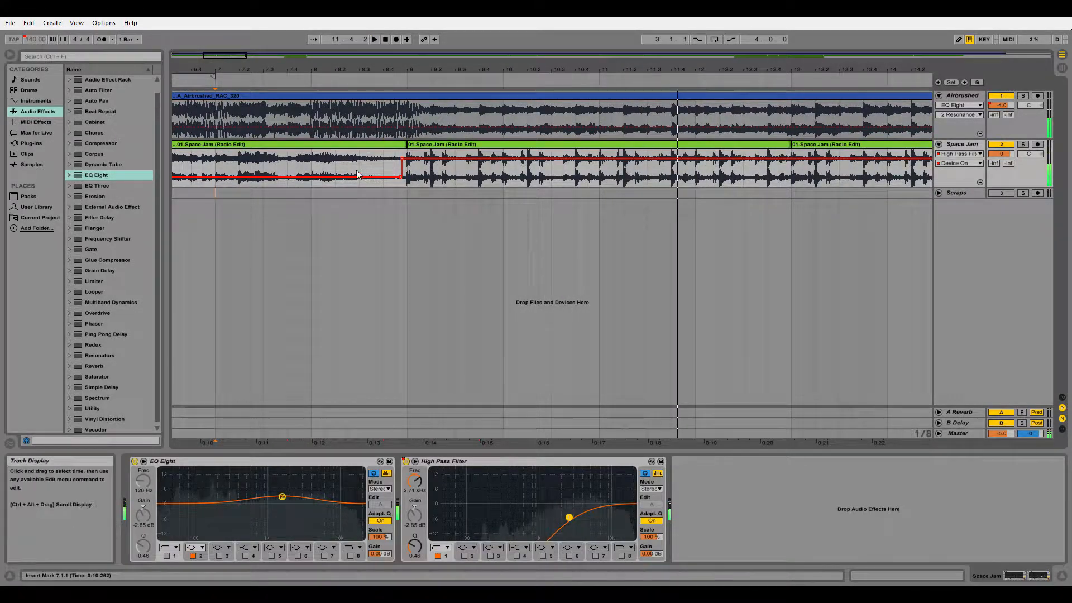
{"action": "left_click", "coordinate": [364, 186]}
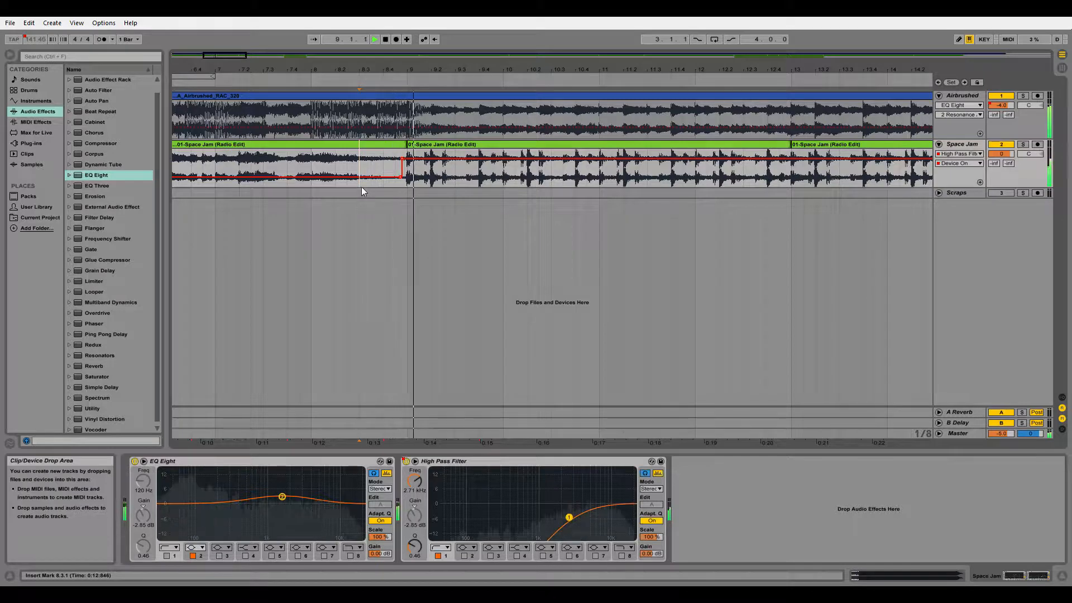
Show the High Pass Filter's band 1 frequency automation in its own Space Jam lane and add a breakpoint at bar 13.
{"action": "left_click_drag", "start_coordinate": [411, 70], "coordinate": [411, 56]}
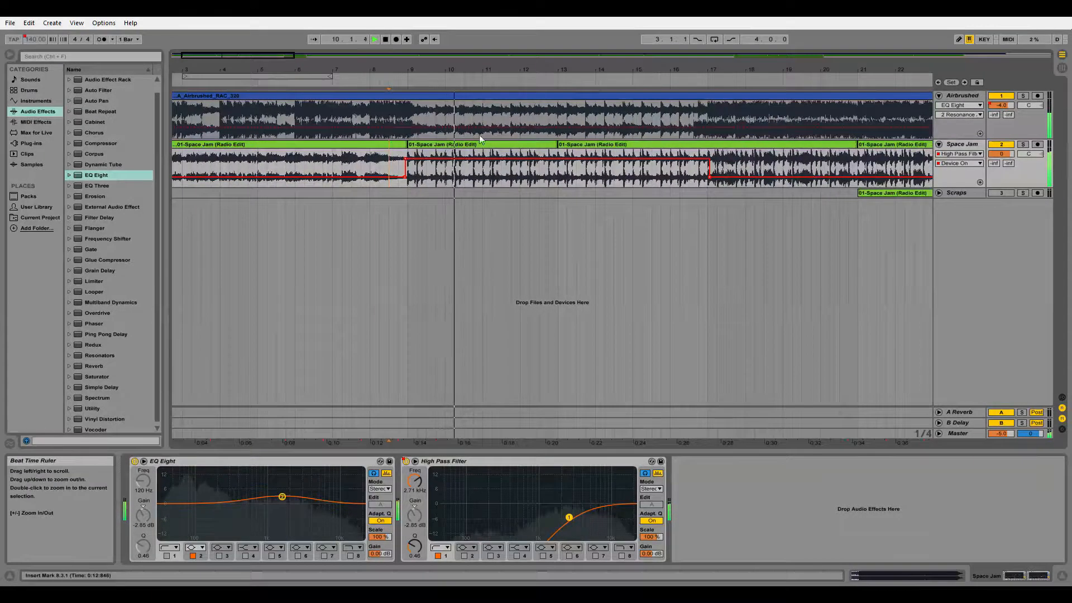
{"action": "left_click", "coordinate": [945, 176]}
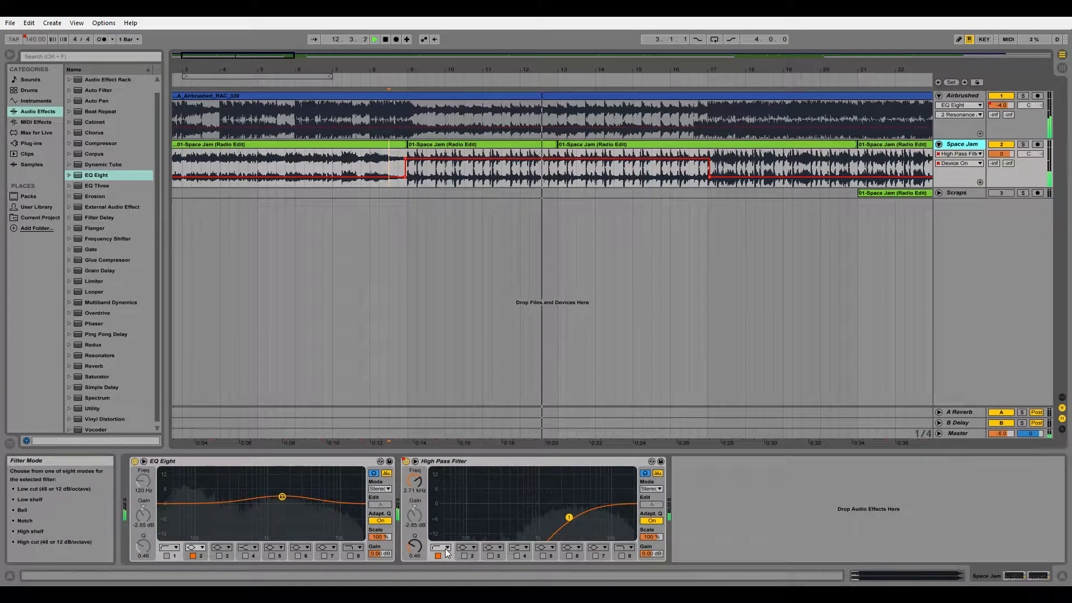
{"action": "right_click", "coordinate": [414, 481]}
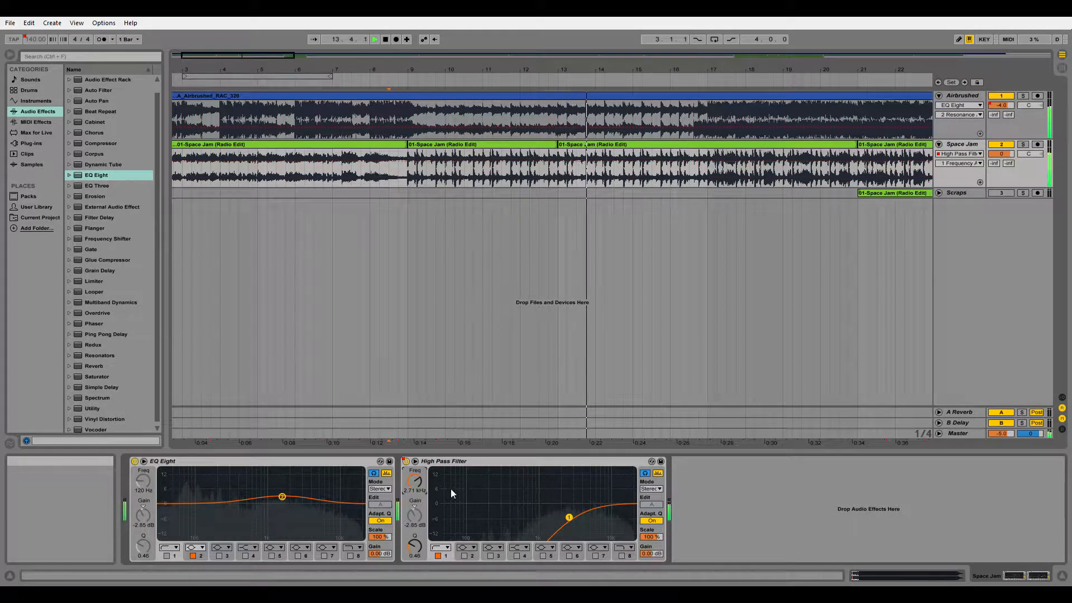
{"action": "left_click", "coordinate": [451, 489]}
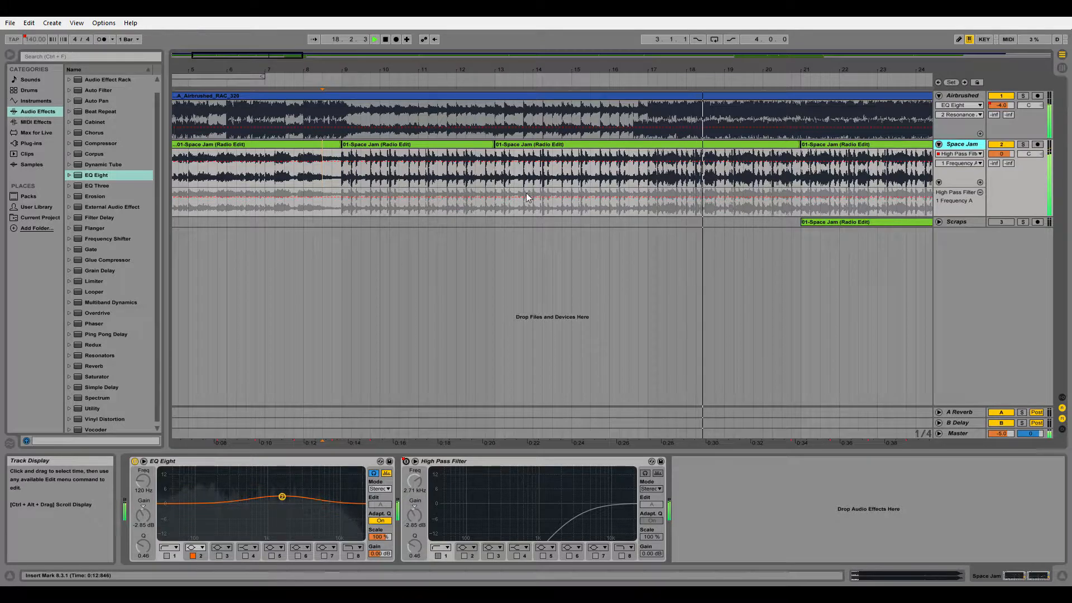
{"action": "left_click", "coordinate": [496, 198]}
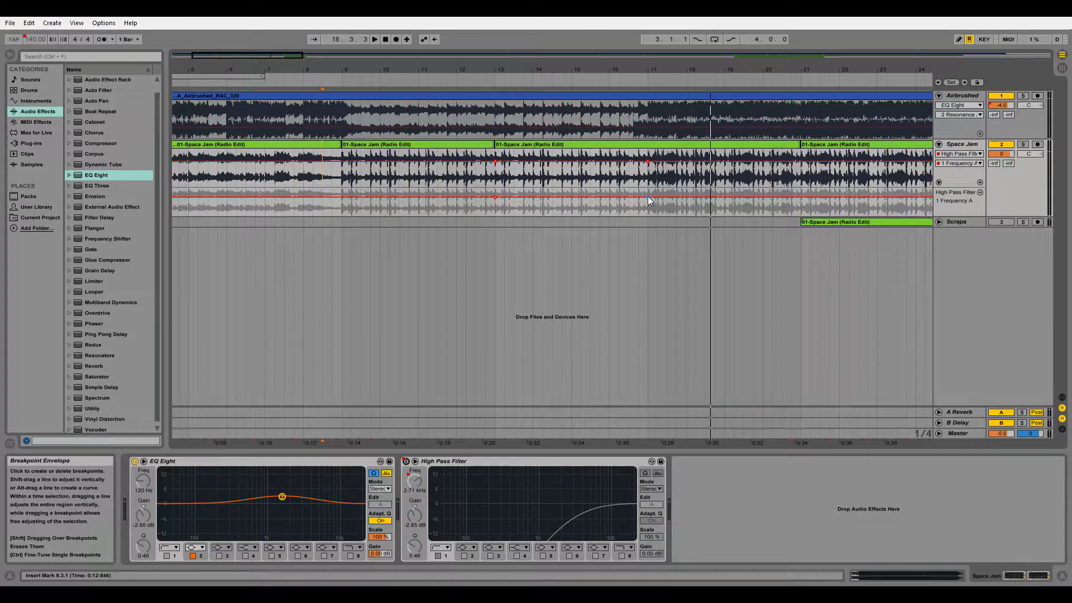
Try ramping the High Pass Filter frequency from bar 13 down to 30 Hz at bar 17, listen from bar 12, and undo the ramp.
{"action": "left_click_drag", "start_coordinate": [648, 198], "coordinate": [649, 215]}
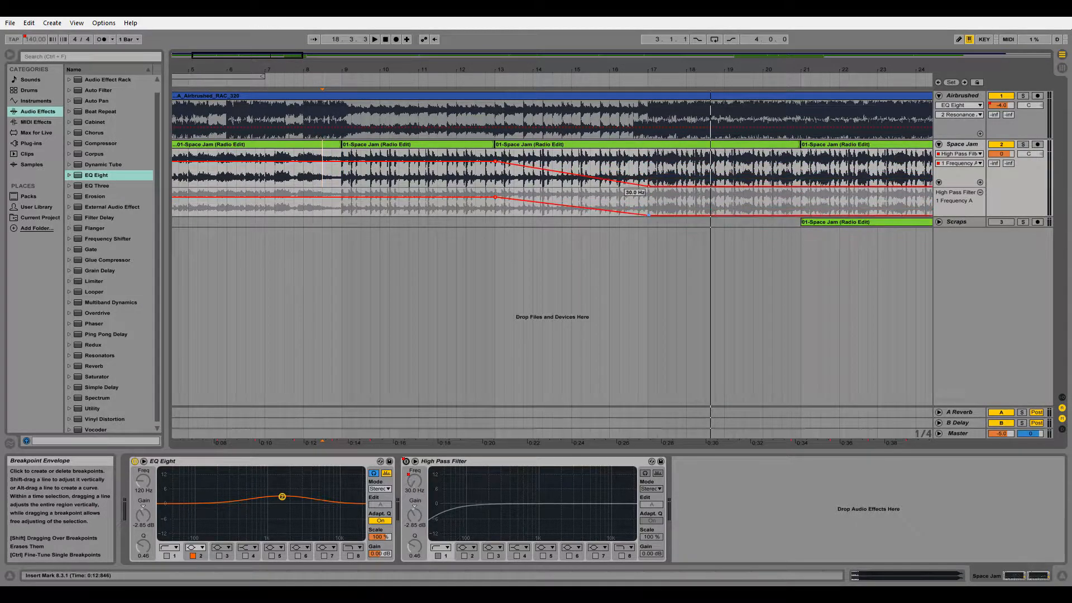
{"action": "left_click", "coordinate": [455, 224]}
{"action": "key", "text": "space"}
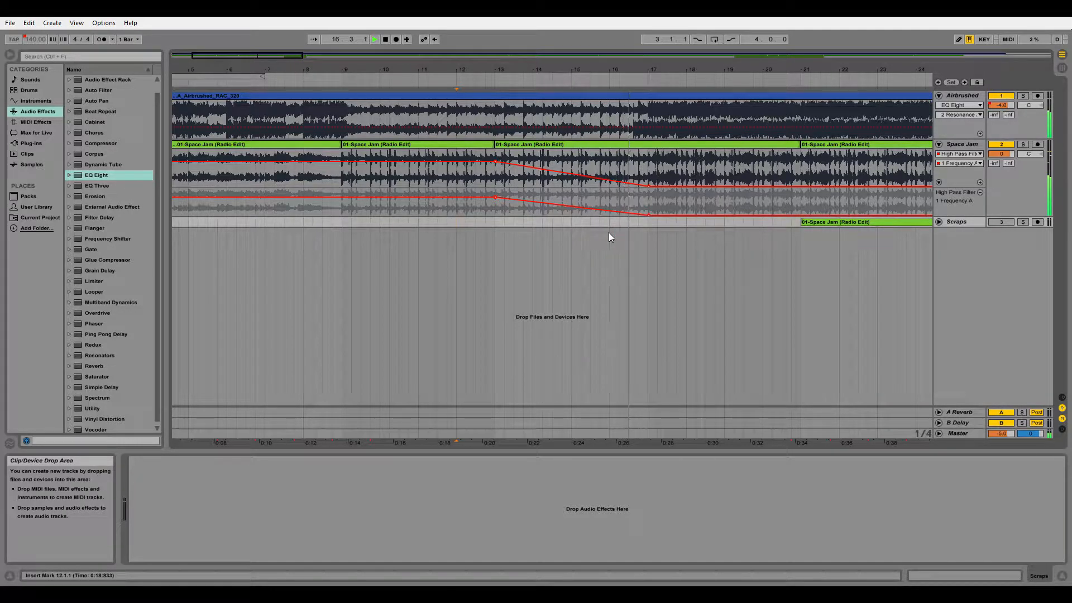
{"action": "key", "text": "space"}
{"action": "key", "text": "ctrl+z"}
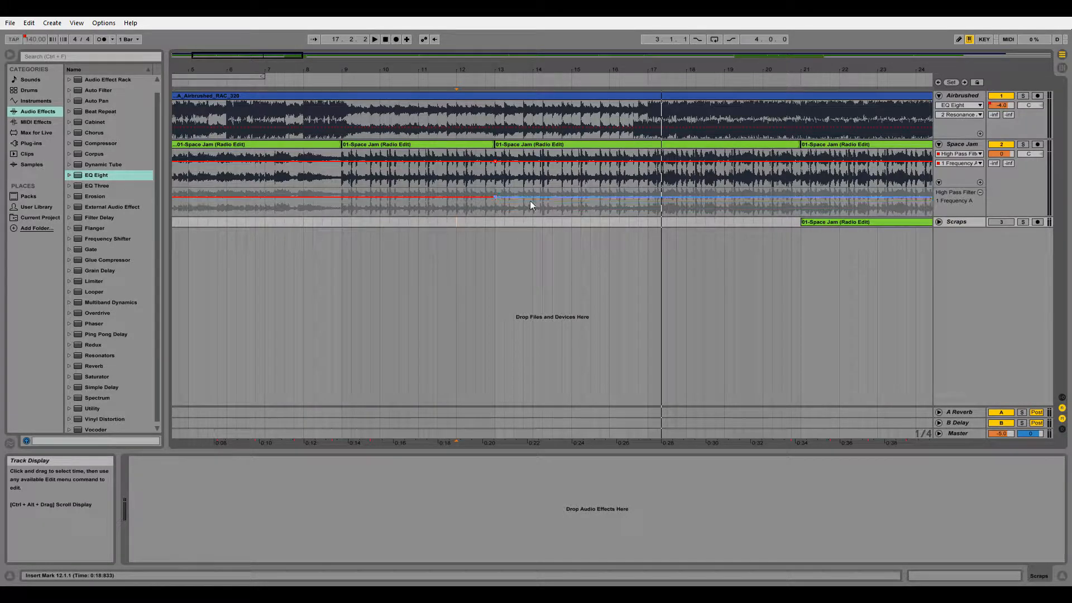
Drop the High Pass Filter's frequency automation to 760 Hz just after bar 13, listen from bar 12, and lower it to 580 Hz.
{"action": "left_click", "coordinate": [511, 198]}
{"action": "left_click_drag", "start_coordinate": [503, 200], "coordinate": [498, 200]}
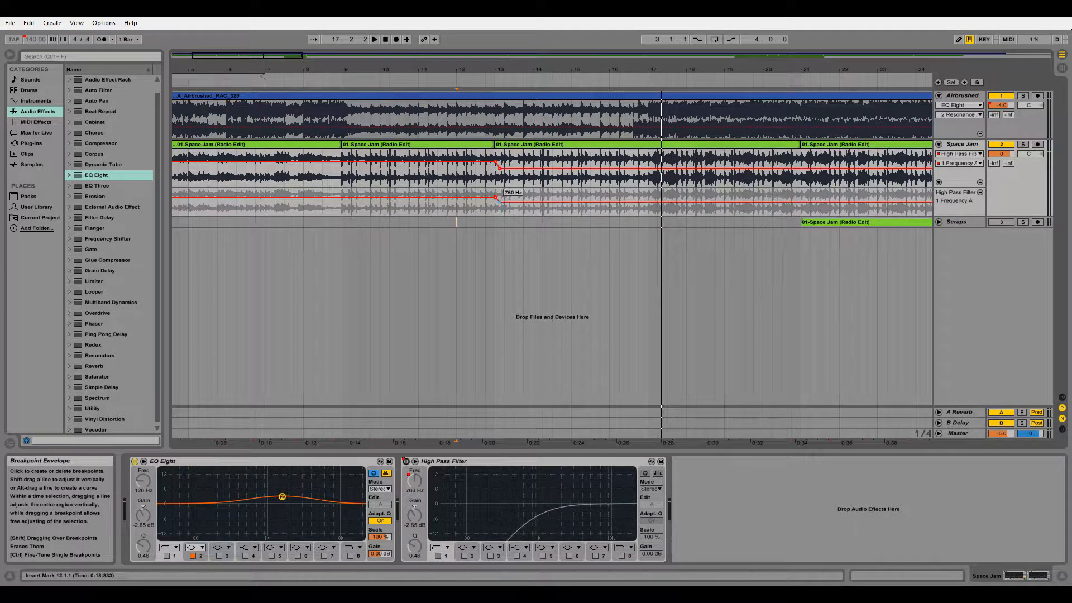
{"action": "left_click", "coordinate": [464, 212]}
{"action": "key", "text": "space"}
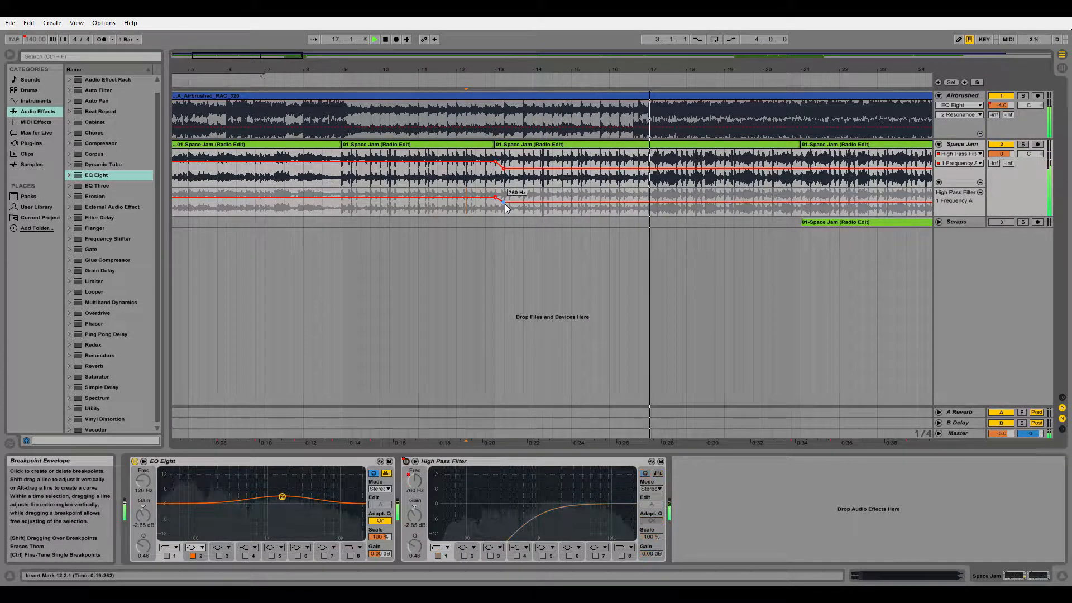
{"action": "left_click_drag", "start_coordinate": [505, 204], "coordinate": [504, 206]}
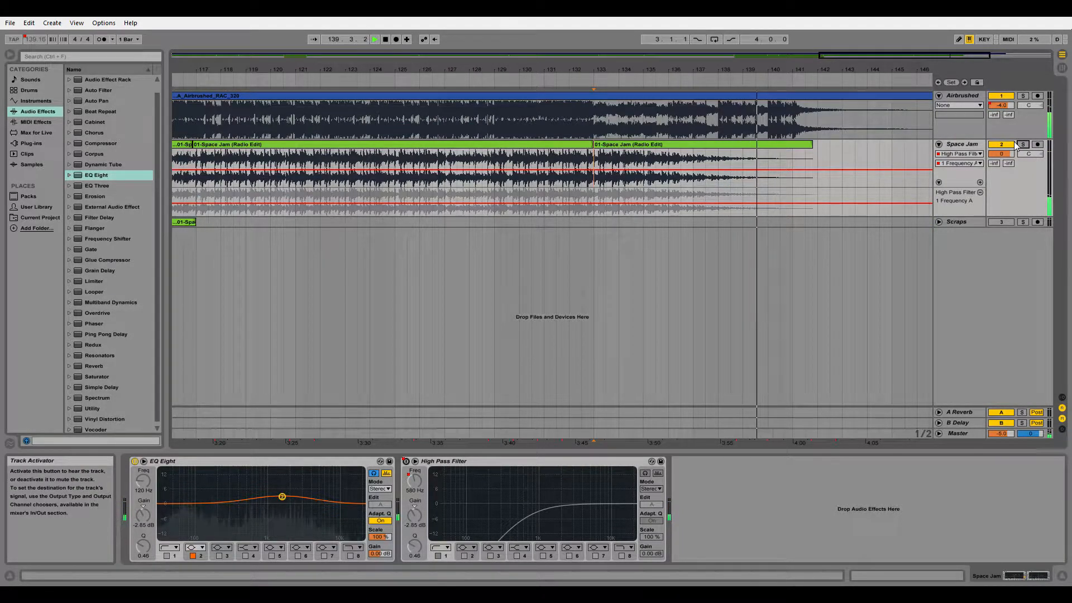
Listen to the ending after bar 133 with Airbrushed soloed briefly, and compare it with both tracks playing.
{"action": "left_click", "coordinate": [1022, 96]}
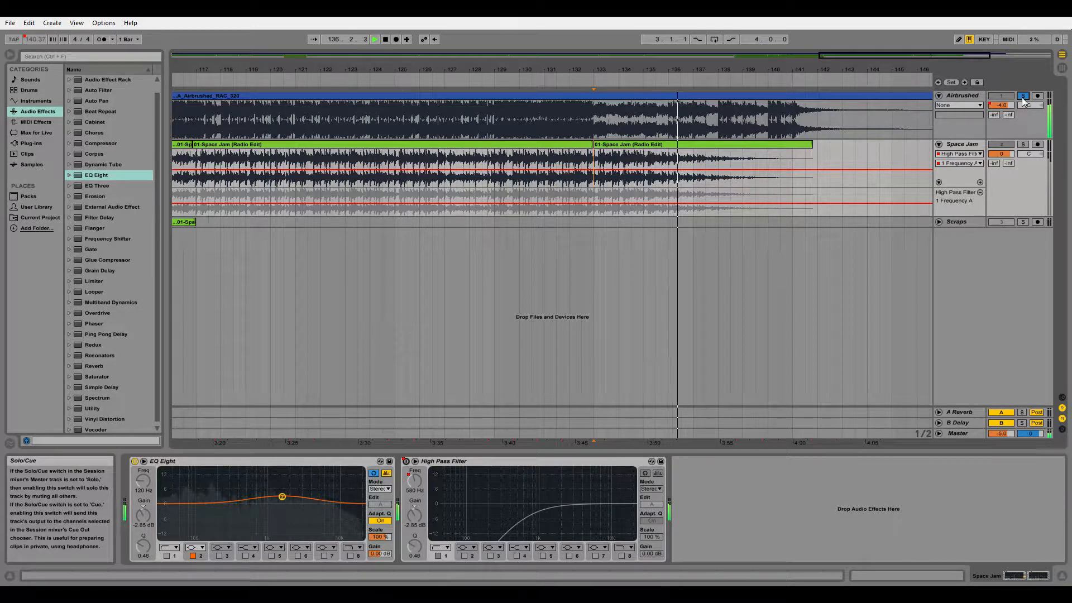
{"action": "left_click", "coordinate": [1022, 96]}
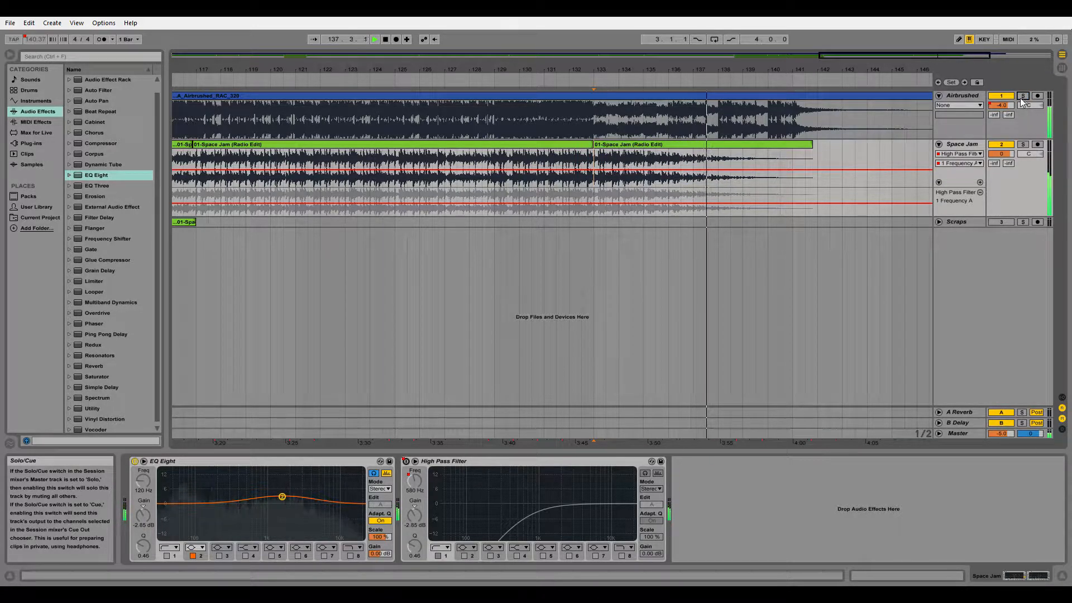
{"action": "left_click_drag", "start_coordinate": [469, 70], "coordinate": [506, 66]}
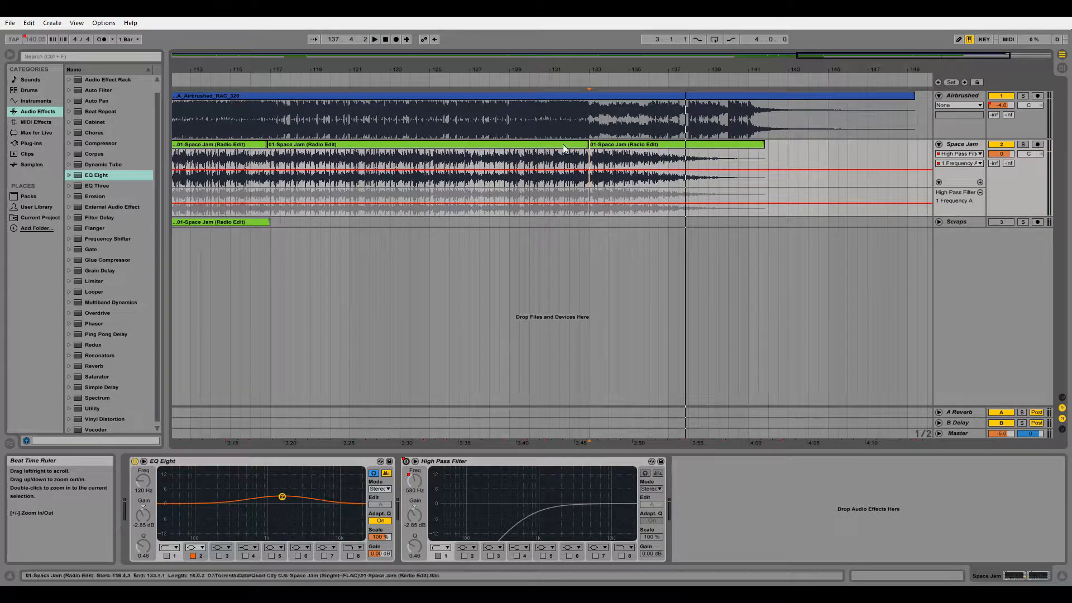
Add an EQ Eight named Low Pass Filter to Space Jam, with band 1 enabled as a high cut at 22.0 kHz.
{"action": "left_click", "coordinate": [454, 253]}
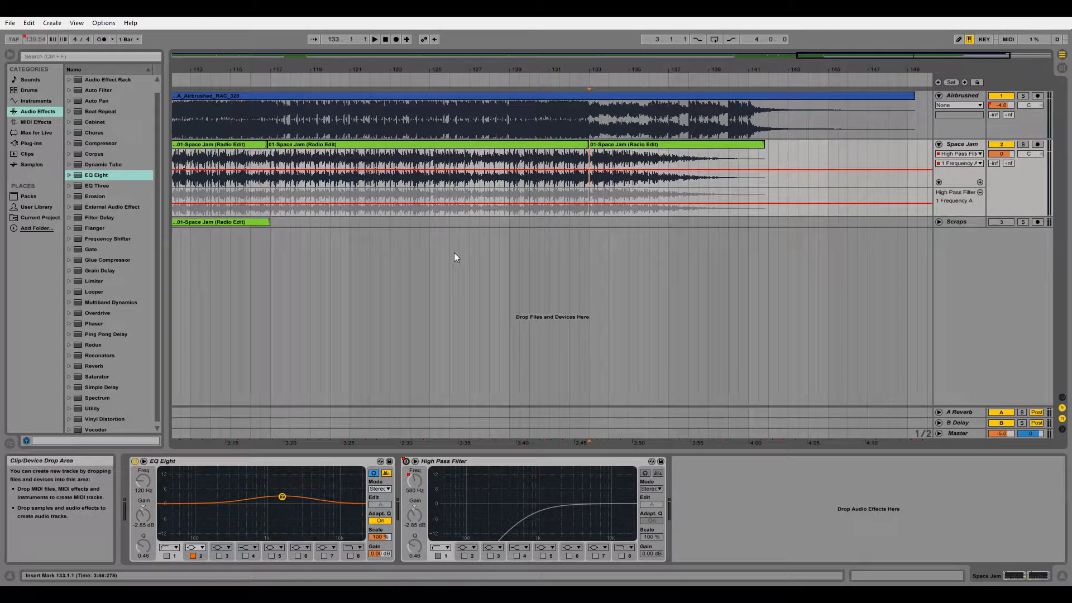
{"action": "double_click", "coordinate": [111, 176]}
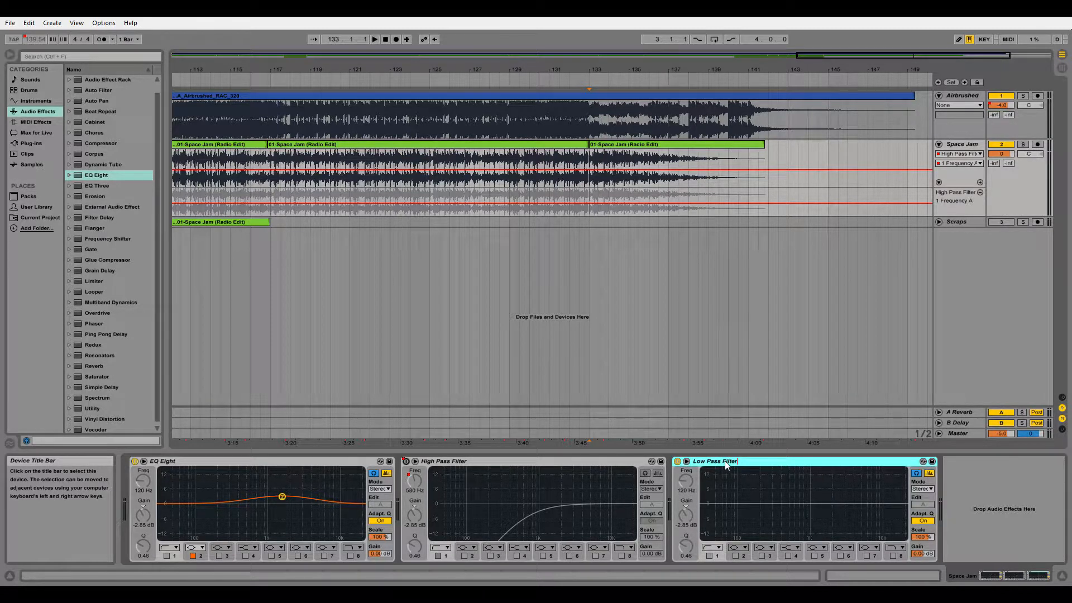
{"action": "left_click", "coordinate": [713, 550]}
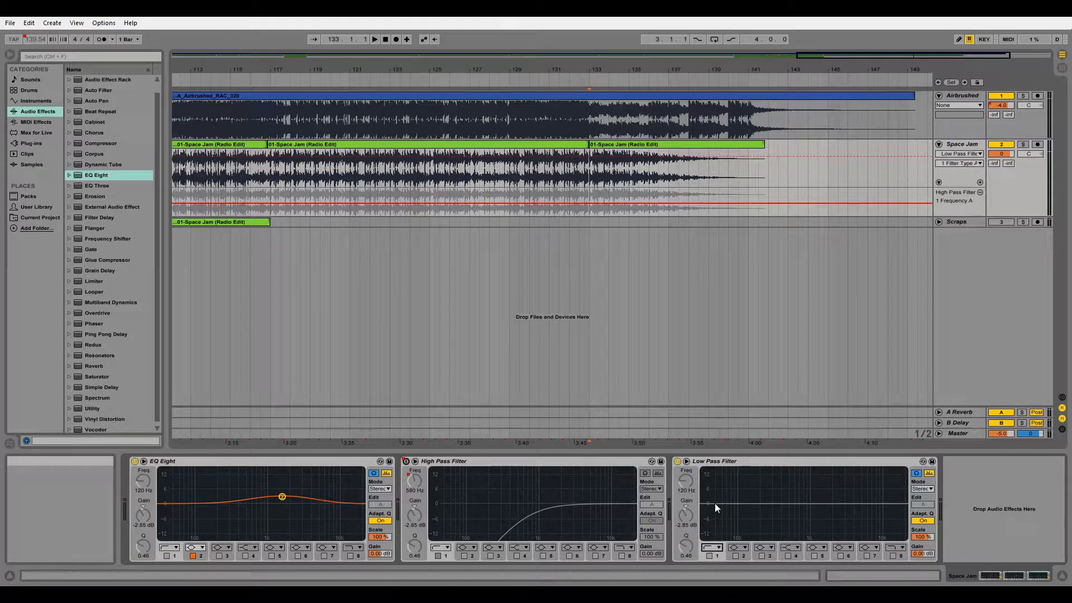
{"action": "left_click", "coordinate": [709, 556]}
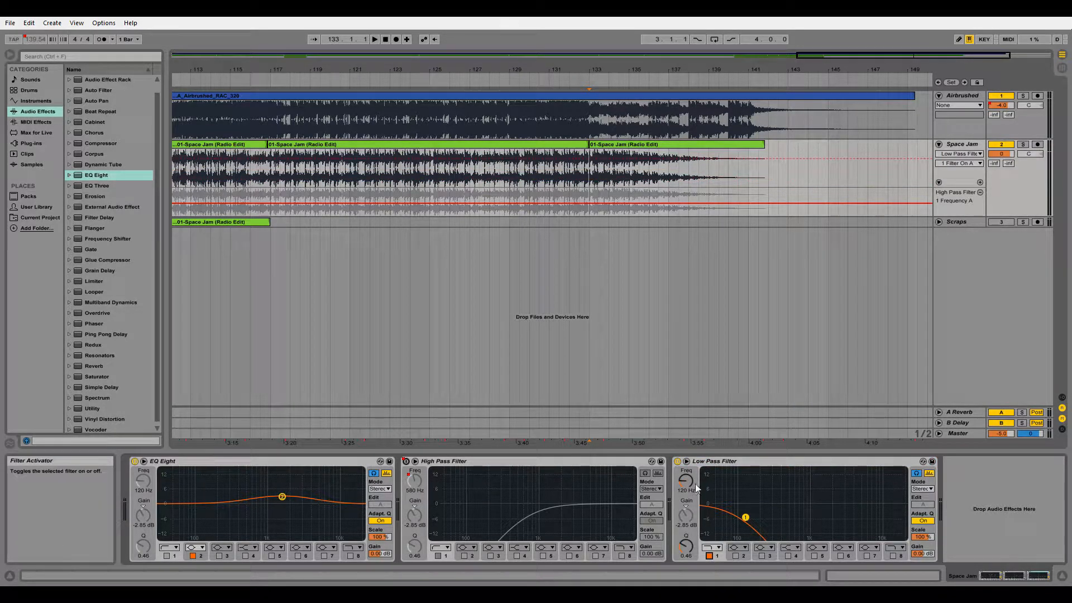
{"action": "left_click_drag", "start_coordinate": [686, 481], "coordinate": [686, 447]}
{"action": "key", "text": "ctrl+z"}
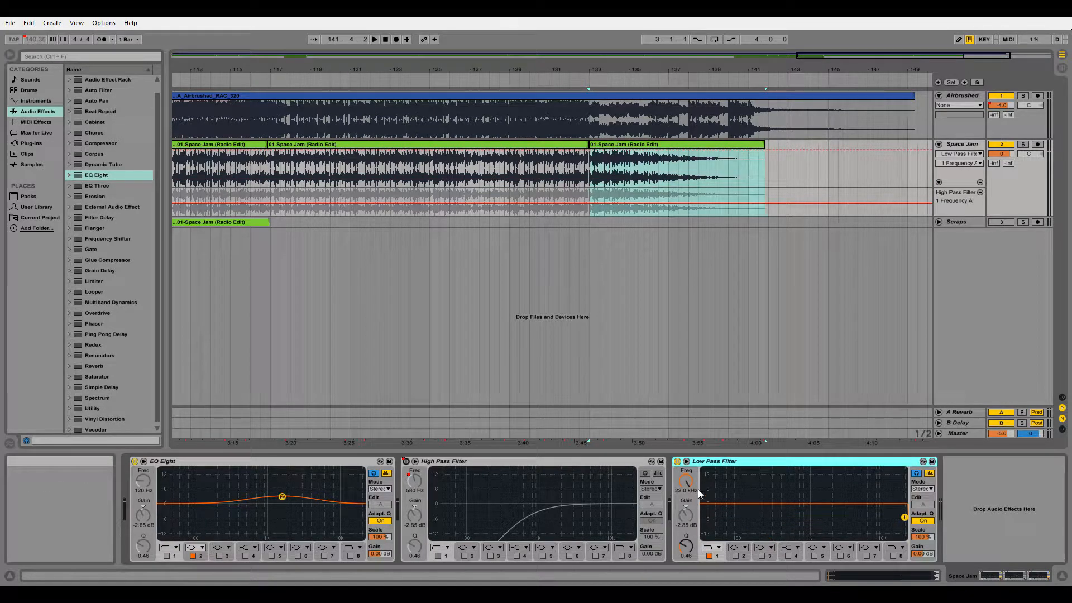
Automate the Low Pass Filter's Device On so it is off before bar 133 and on from the last Space Jam clip.
{"action": "left_click", "coordinate": [970, 164]}
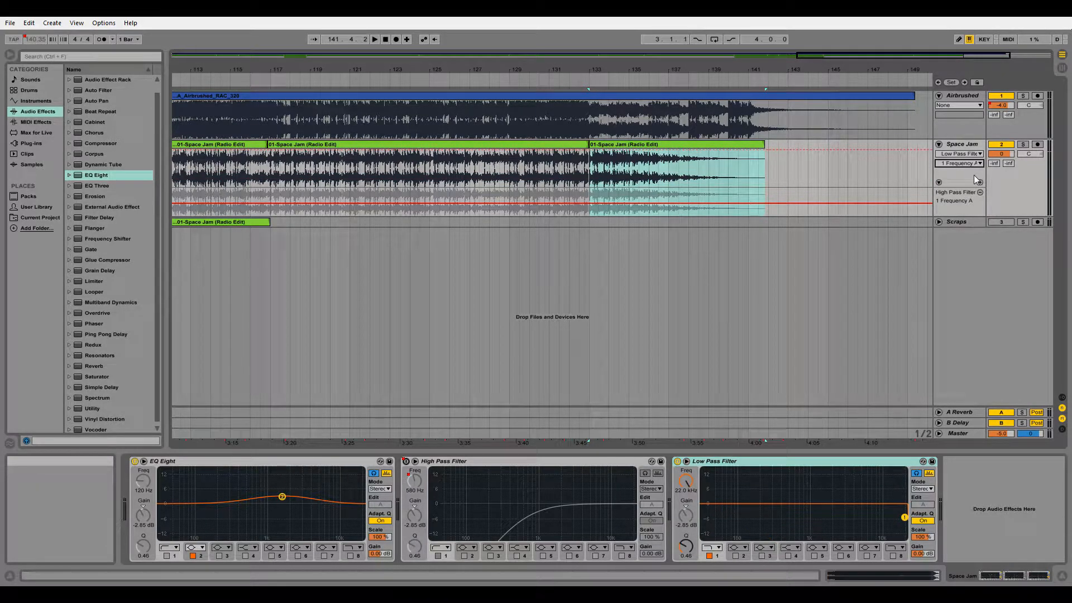
{"action": "left_click", "coordinate": [973, 176]}
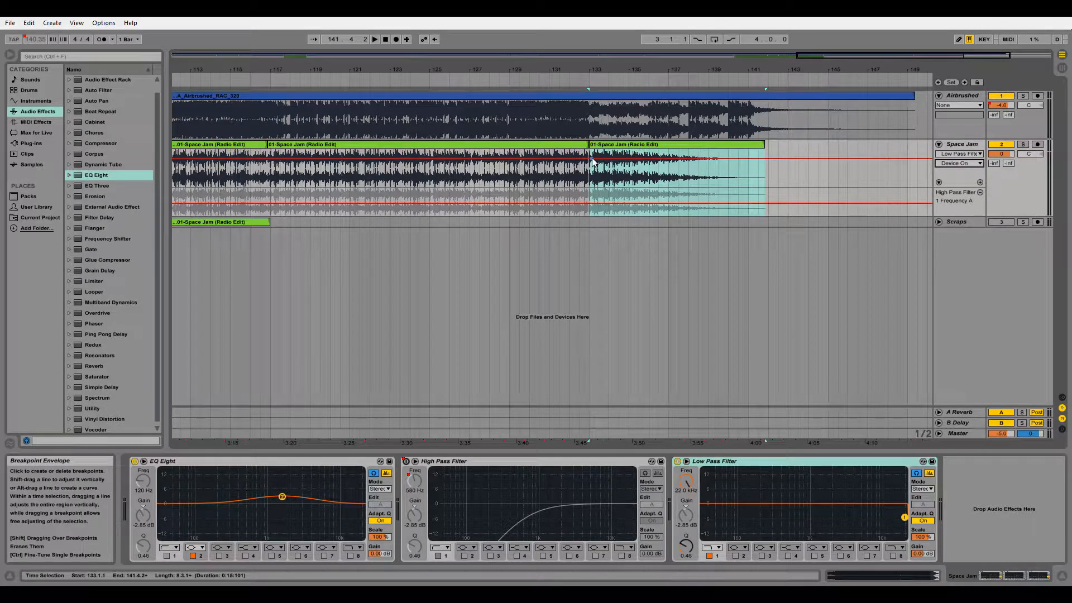
{"action": "left_click_drag", "start_coordinate": [594, 162], "coordinate": [593, 246]}
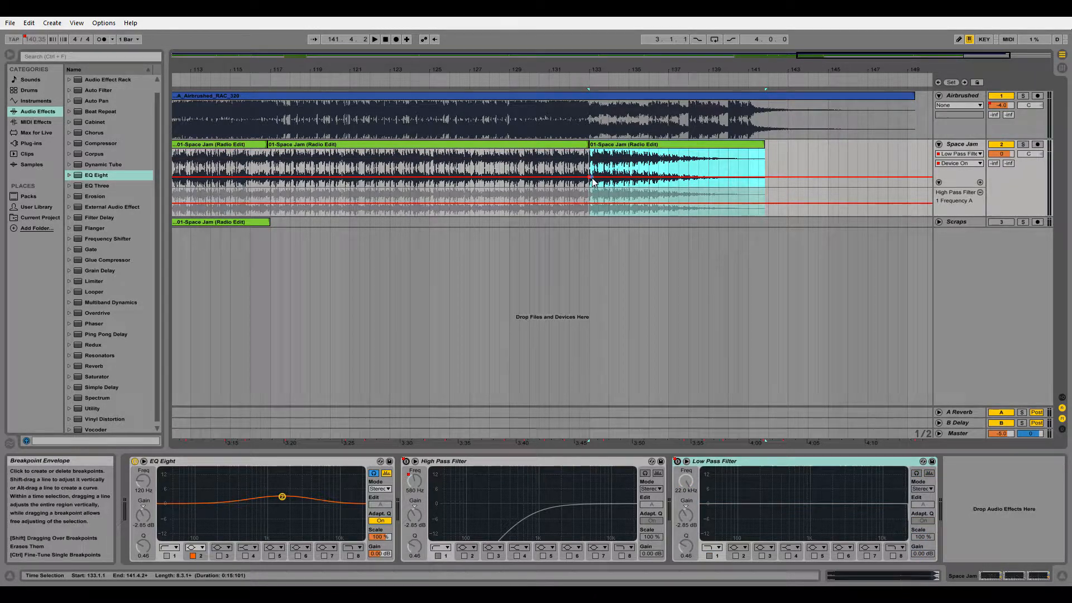
{"action": "left_click_drag", "start_coordinate": [590, 177], "coordinate": [590, 159]}
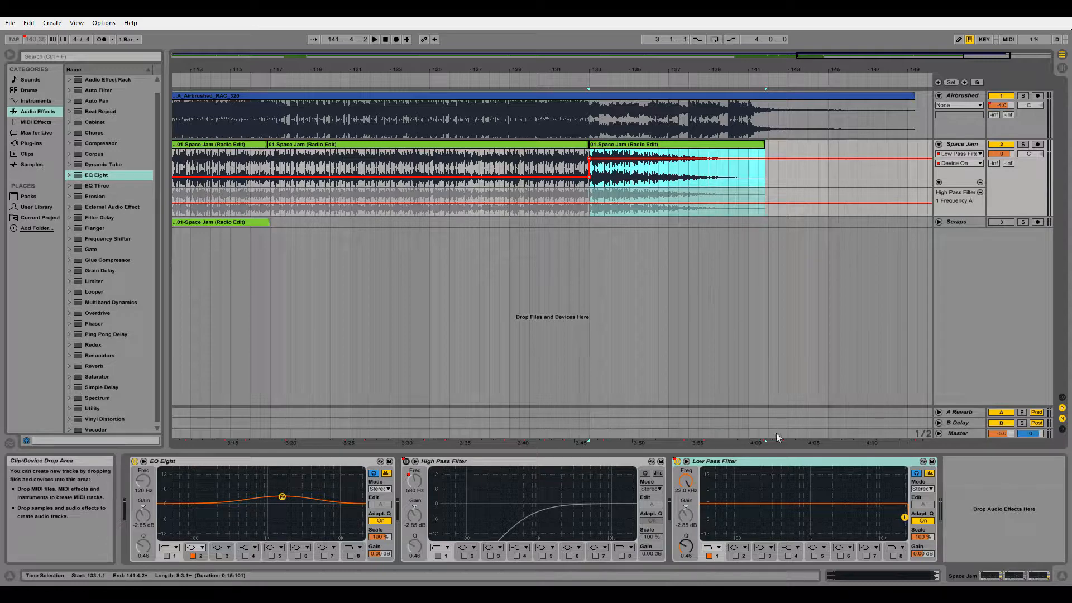
Show the Low Pass Filter's band 1 frequency in its own lane and ramp it from 22.0 kHz at bar 133 to 30 Hz at the clip's end.
{"action": "right_click", "coordinate": [688, 482]}
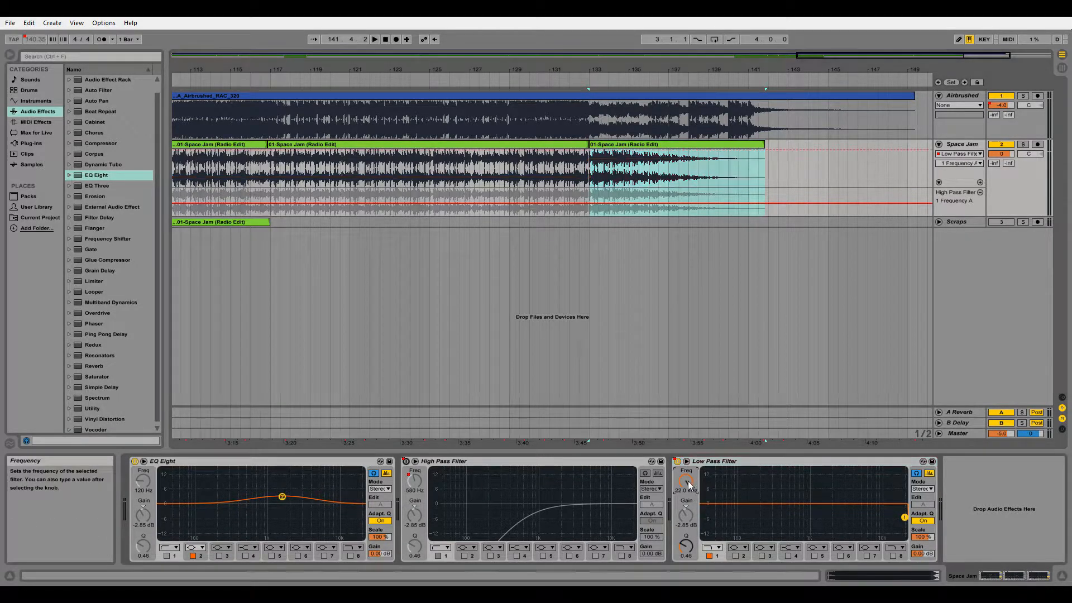
{"action": "left_click", "coordinate": [718, 495]}
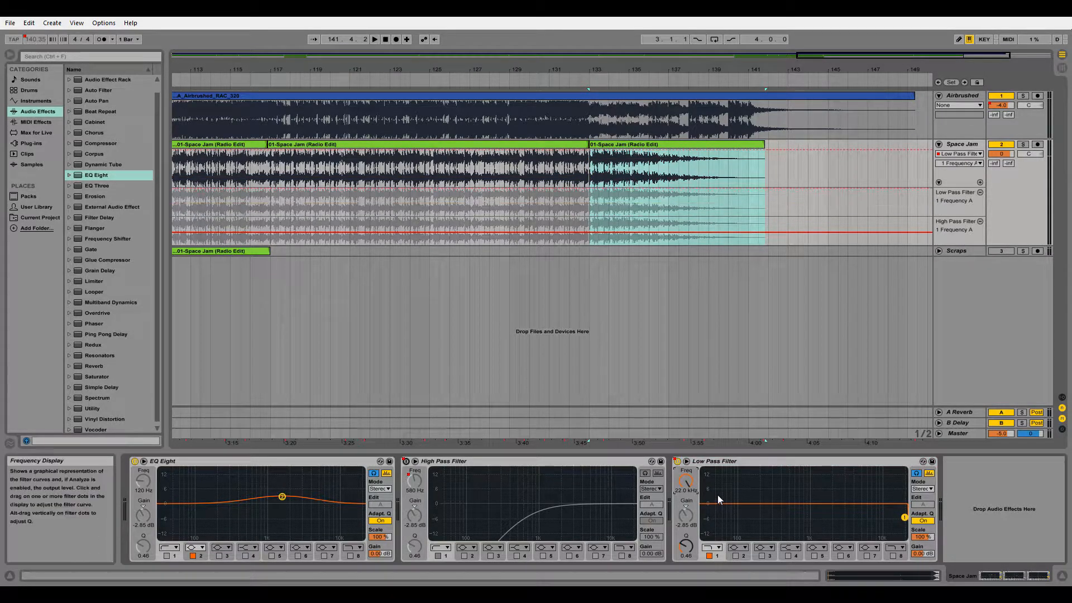
{"action": "left_click", "coordinate": [591, 190]}
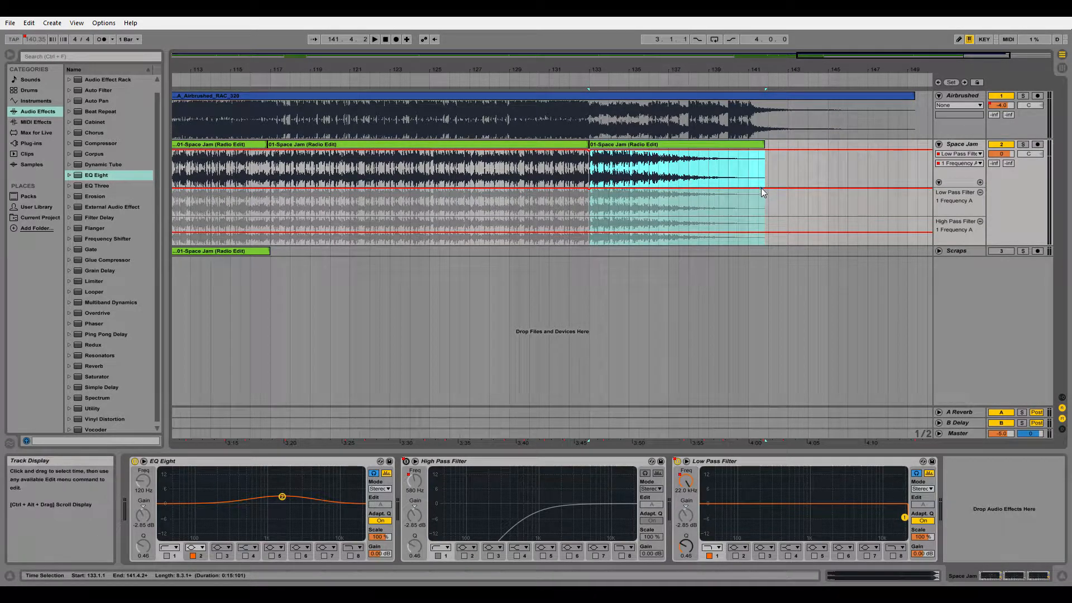
{"action": "left_click_drag", "start_coordinate": [761, 188], "coordinate": [763, 215]}
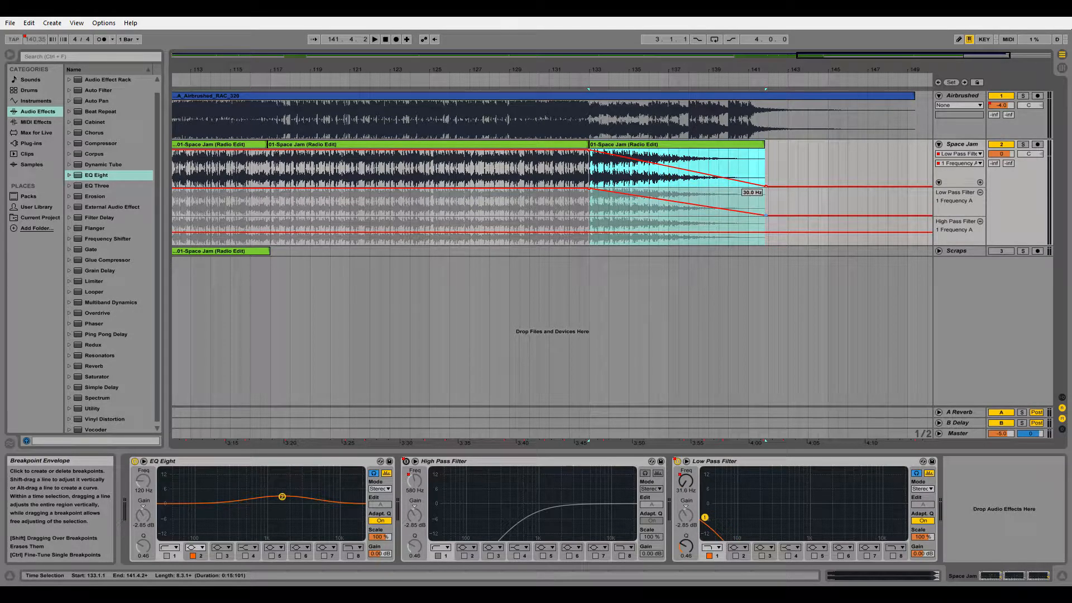
Shorten the Airbrushed clip to end at bar 143 with a curved fade-out from about bar 141, and listen to the mashup's ending.
{"action": "left_click", "coordinate": [574, 221]}
{"action": "key", "text": "space"}
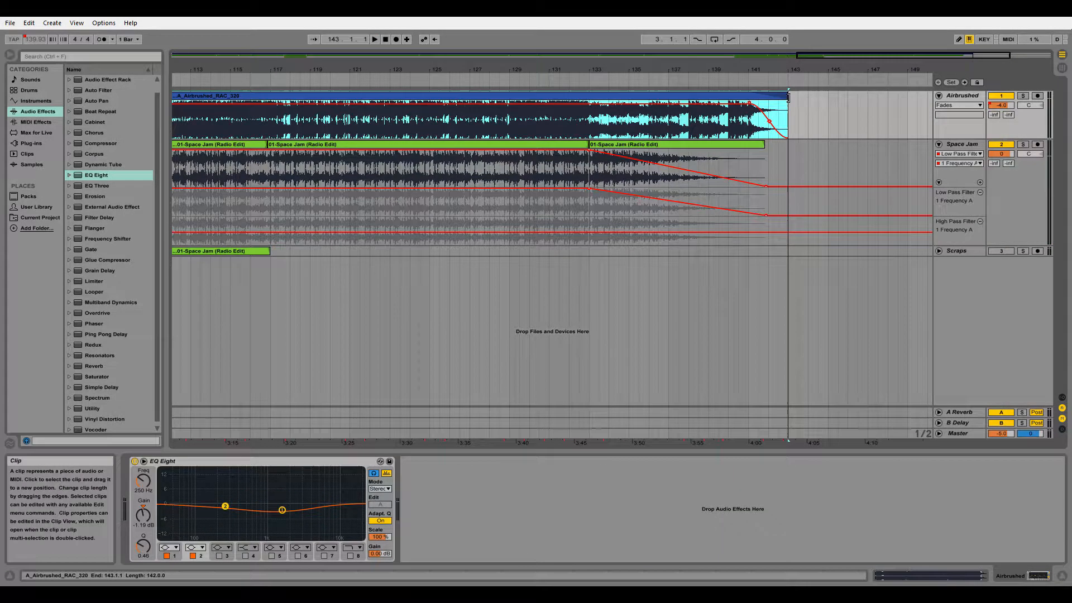
{"action": "left_click", "coordinate": [728, 126]}
{"action": "key", "text": "space"}
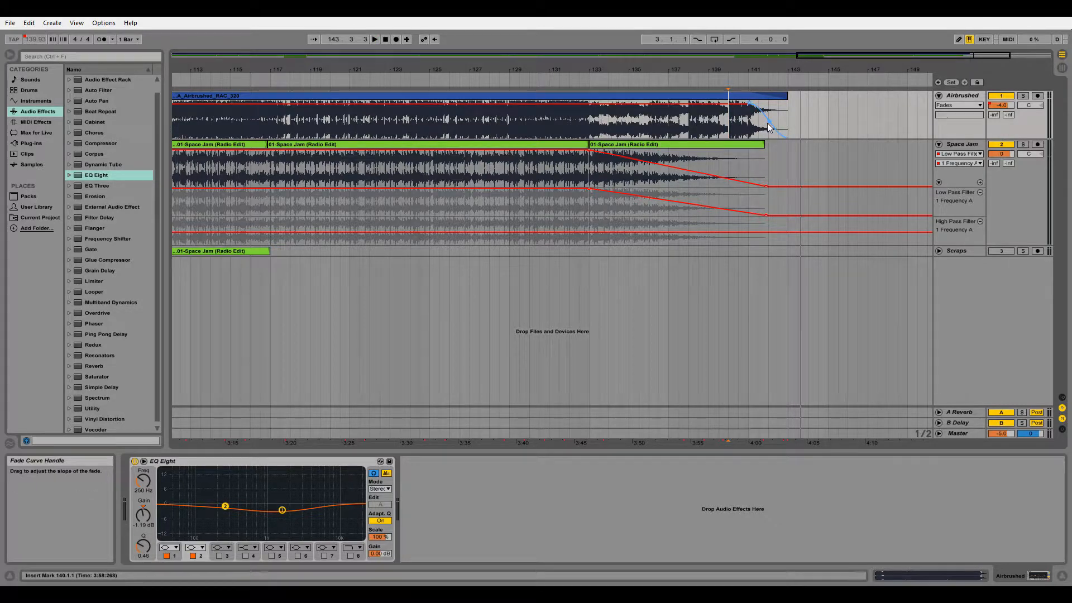
{"action": "left_click", "coordinate": [748, 122]}
{"action": "key", "text": "space"}
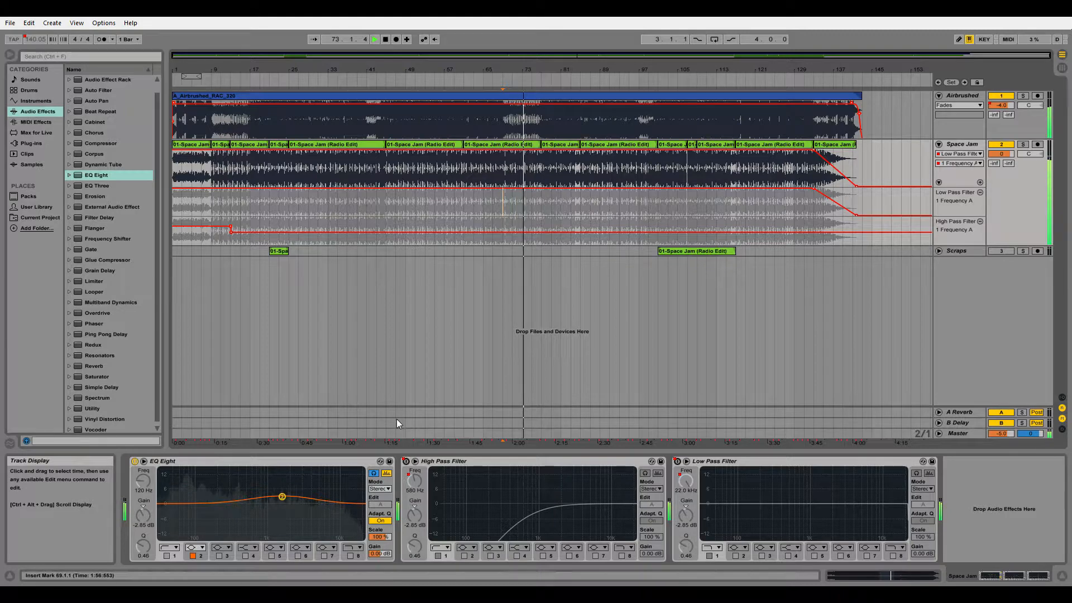
Review the Space Jam track's effects during playback and select band 2 of its first EQ Eight.
{"action": "left_click", "coordinate": [954, 146]}
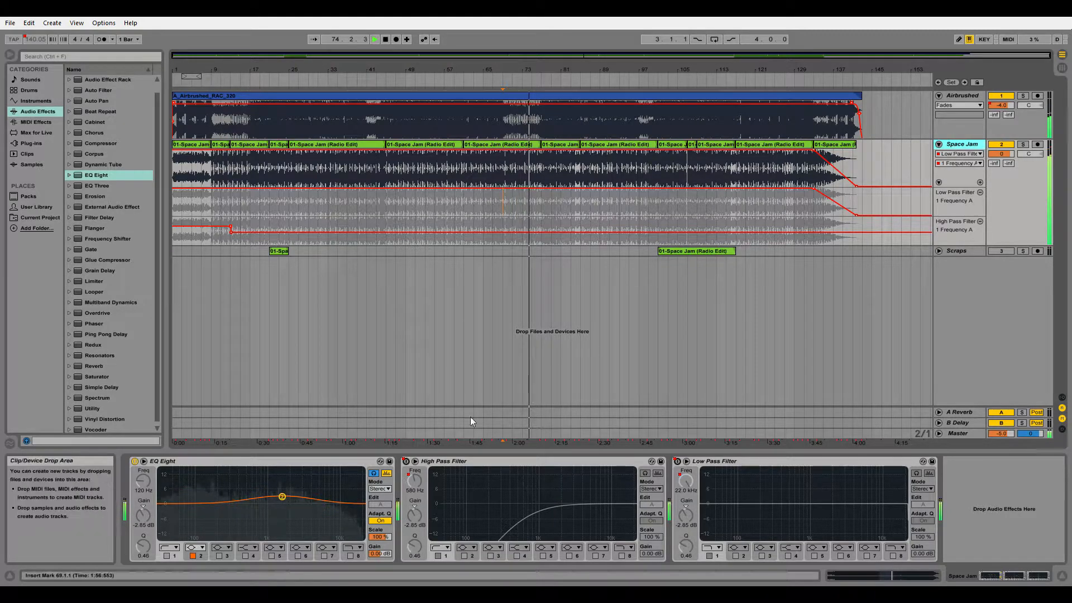
{"action": "left_click", "coordinate": [274, 463]}
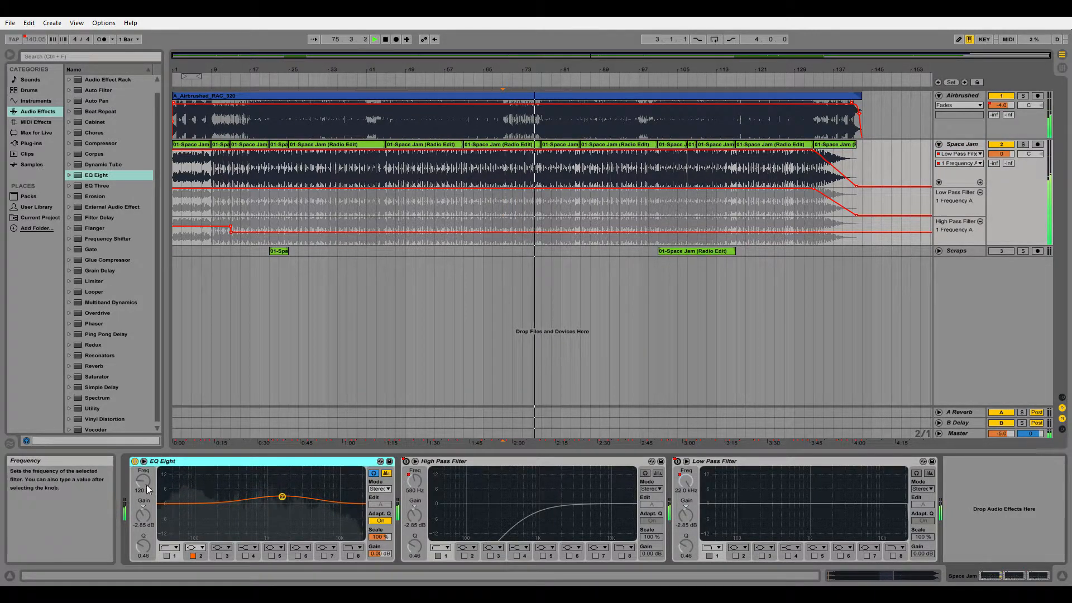
{"action": "left_click", "coordinate": [204, 558]}
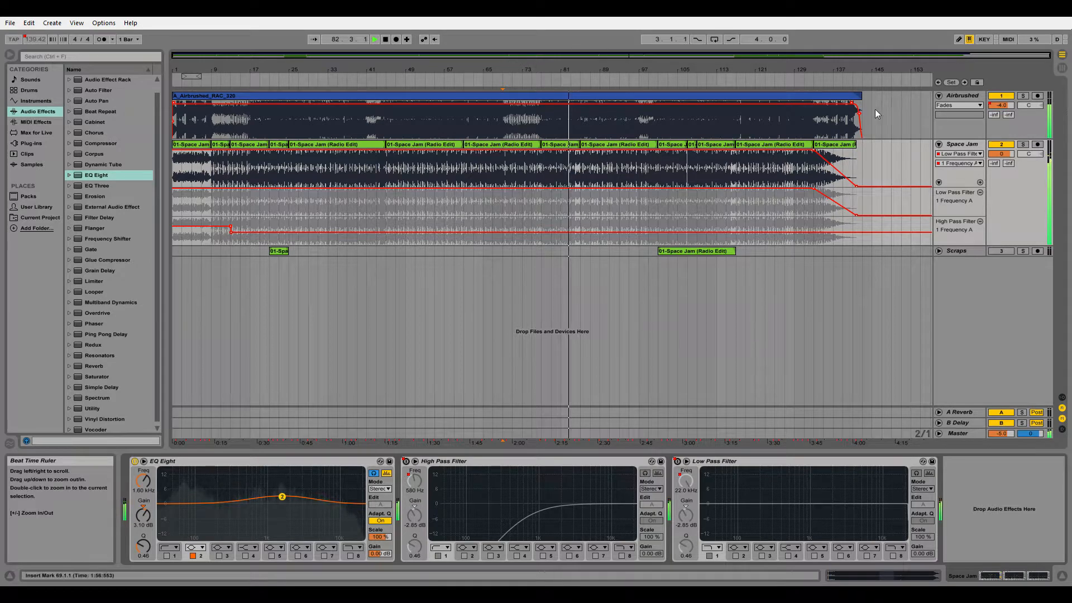
Show Airbrushed's track volume automation, and look at Space Jam's clip settings before returning to its effects.
{"action": "left_click", "coordinate": [971, 137]}
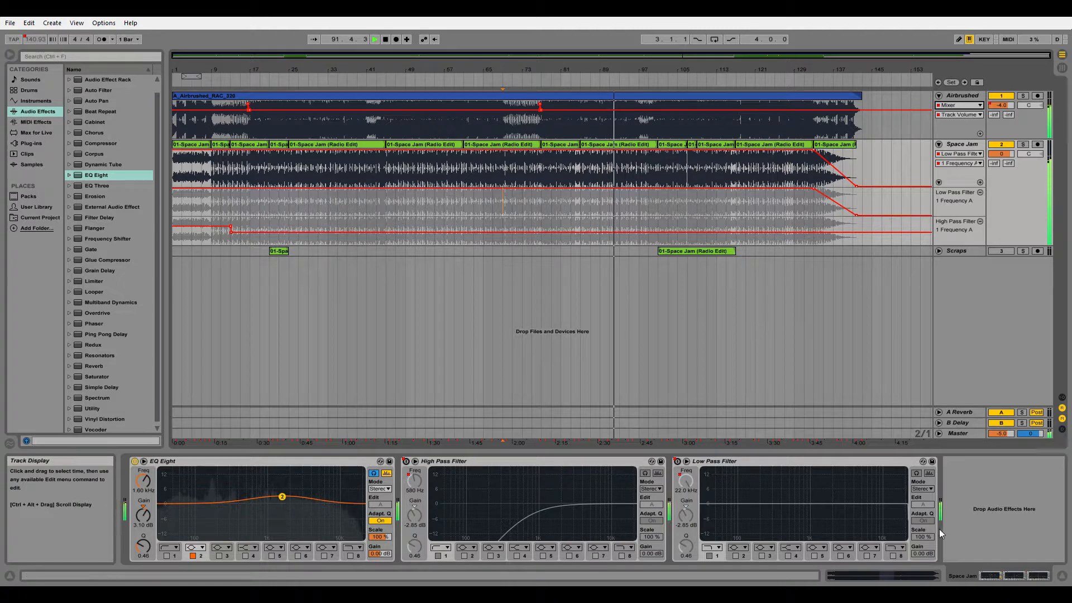
{"action": "left_click", "coordinate": [929, 578]}
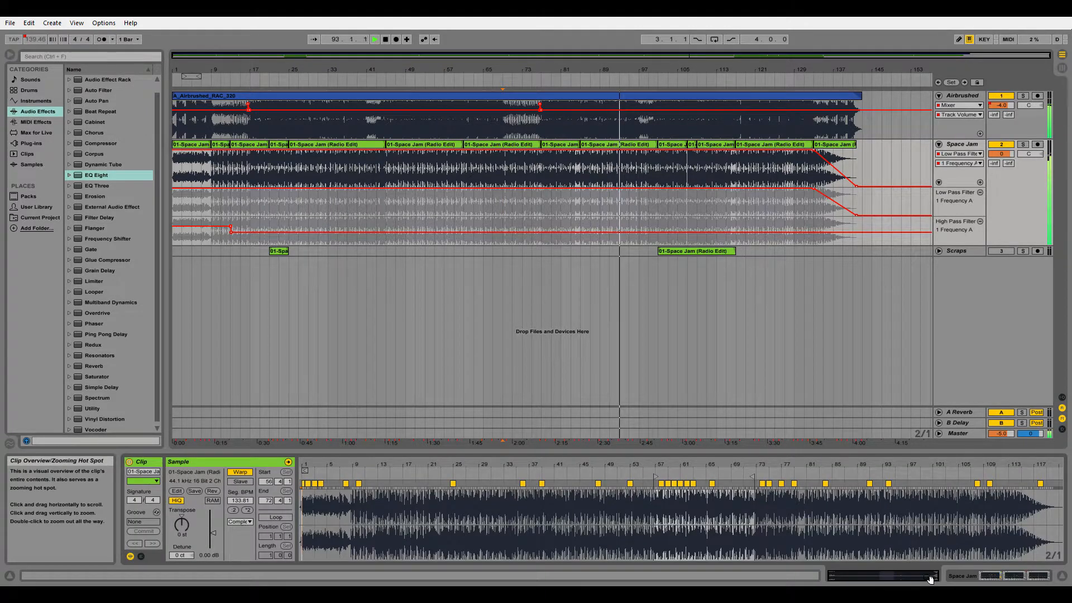
{"action": "left_click", "coordinate": [1014, 579]}
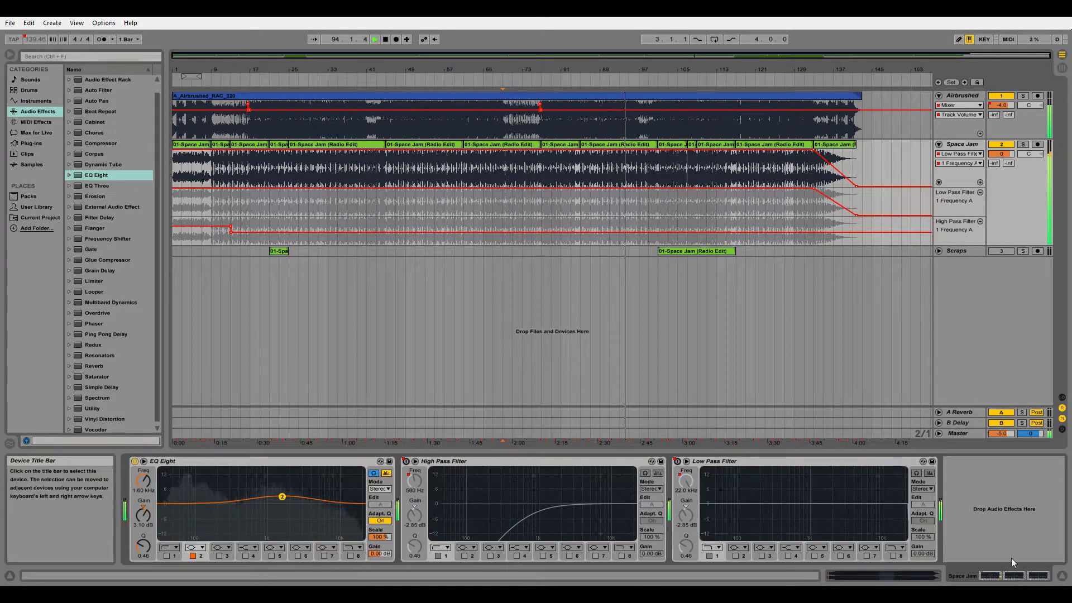